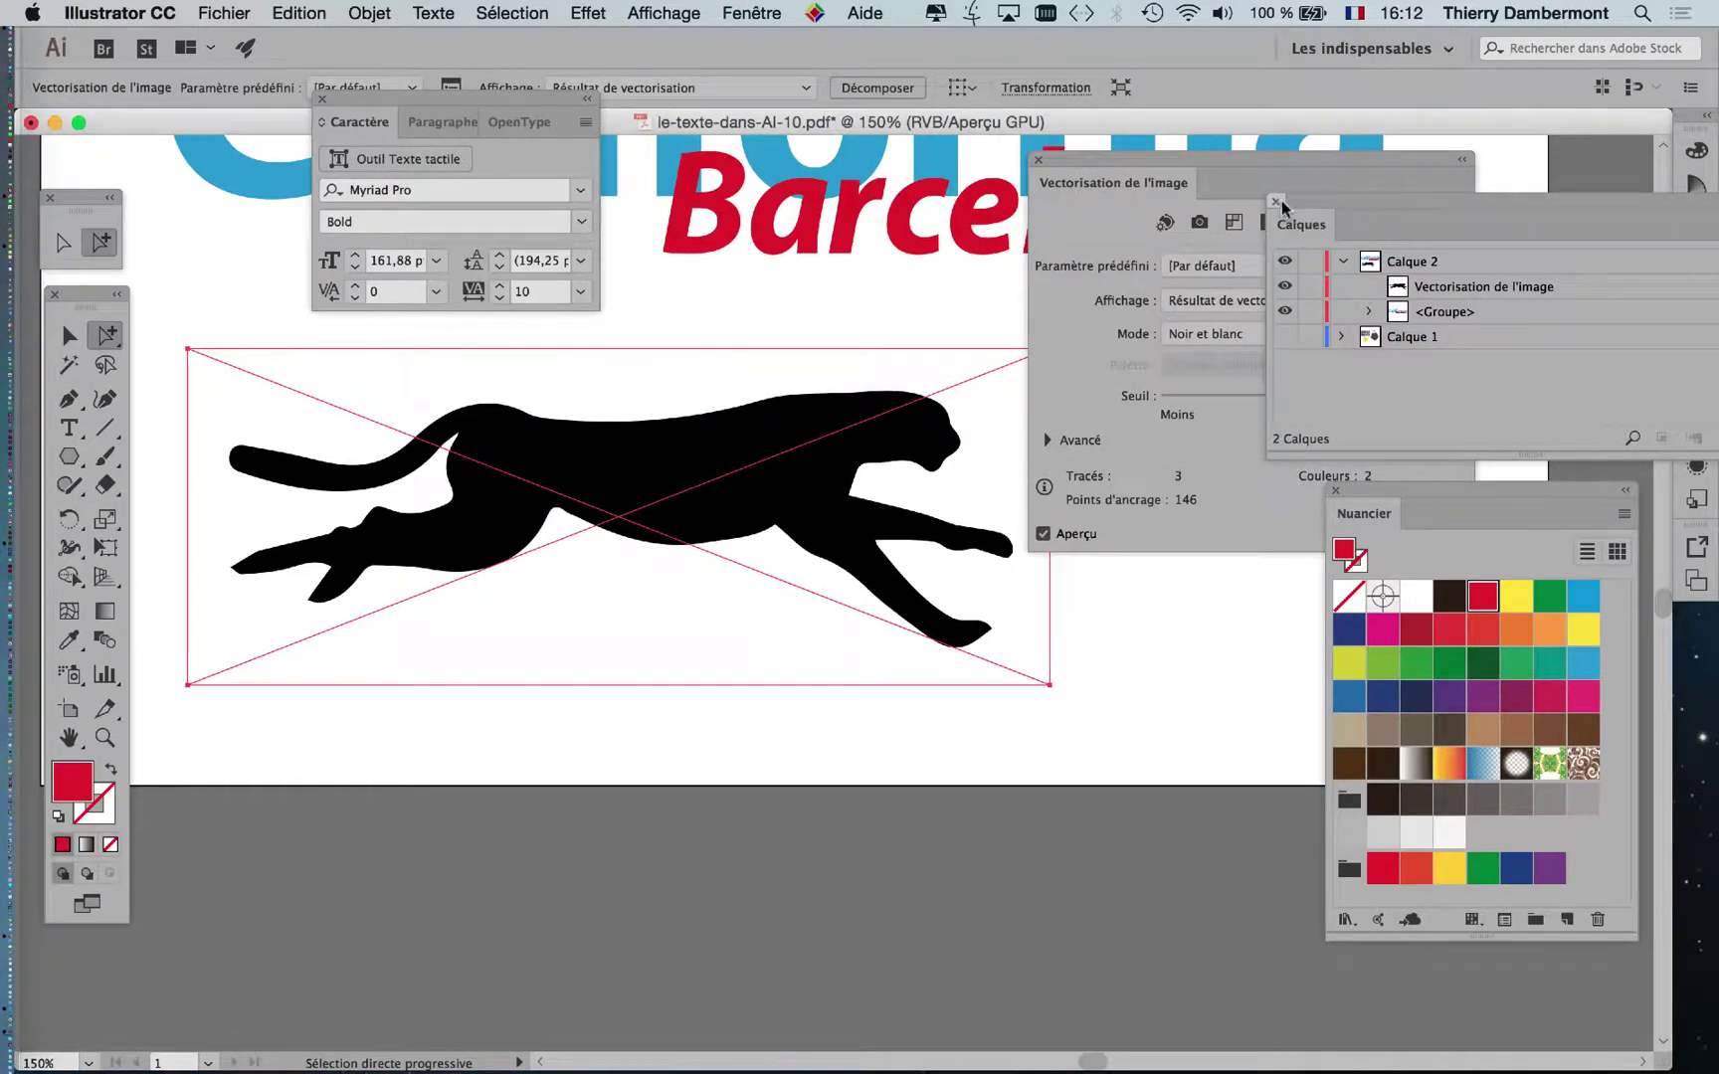
- Close the Calques and Nuancier panels, set the image trace threshold to 125 and expand the advanced tracing options
left_click(1276, 202)
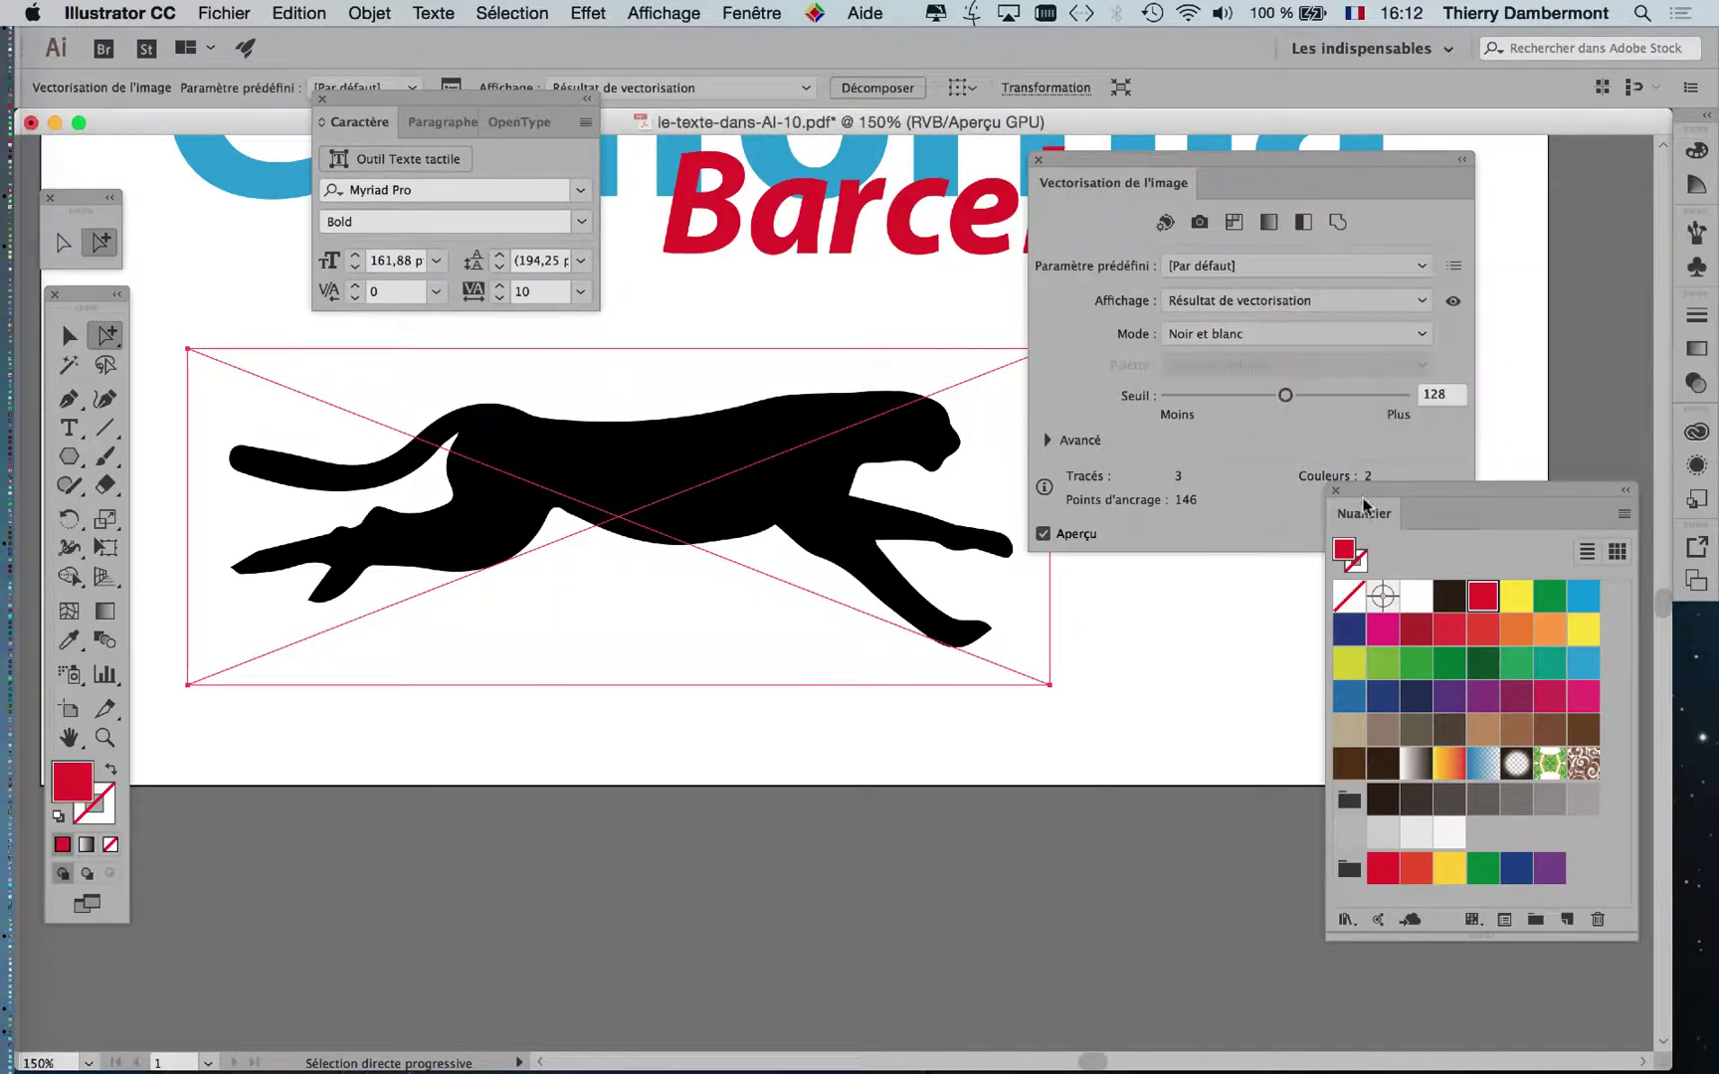
left_click(1336, 491)
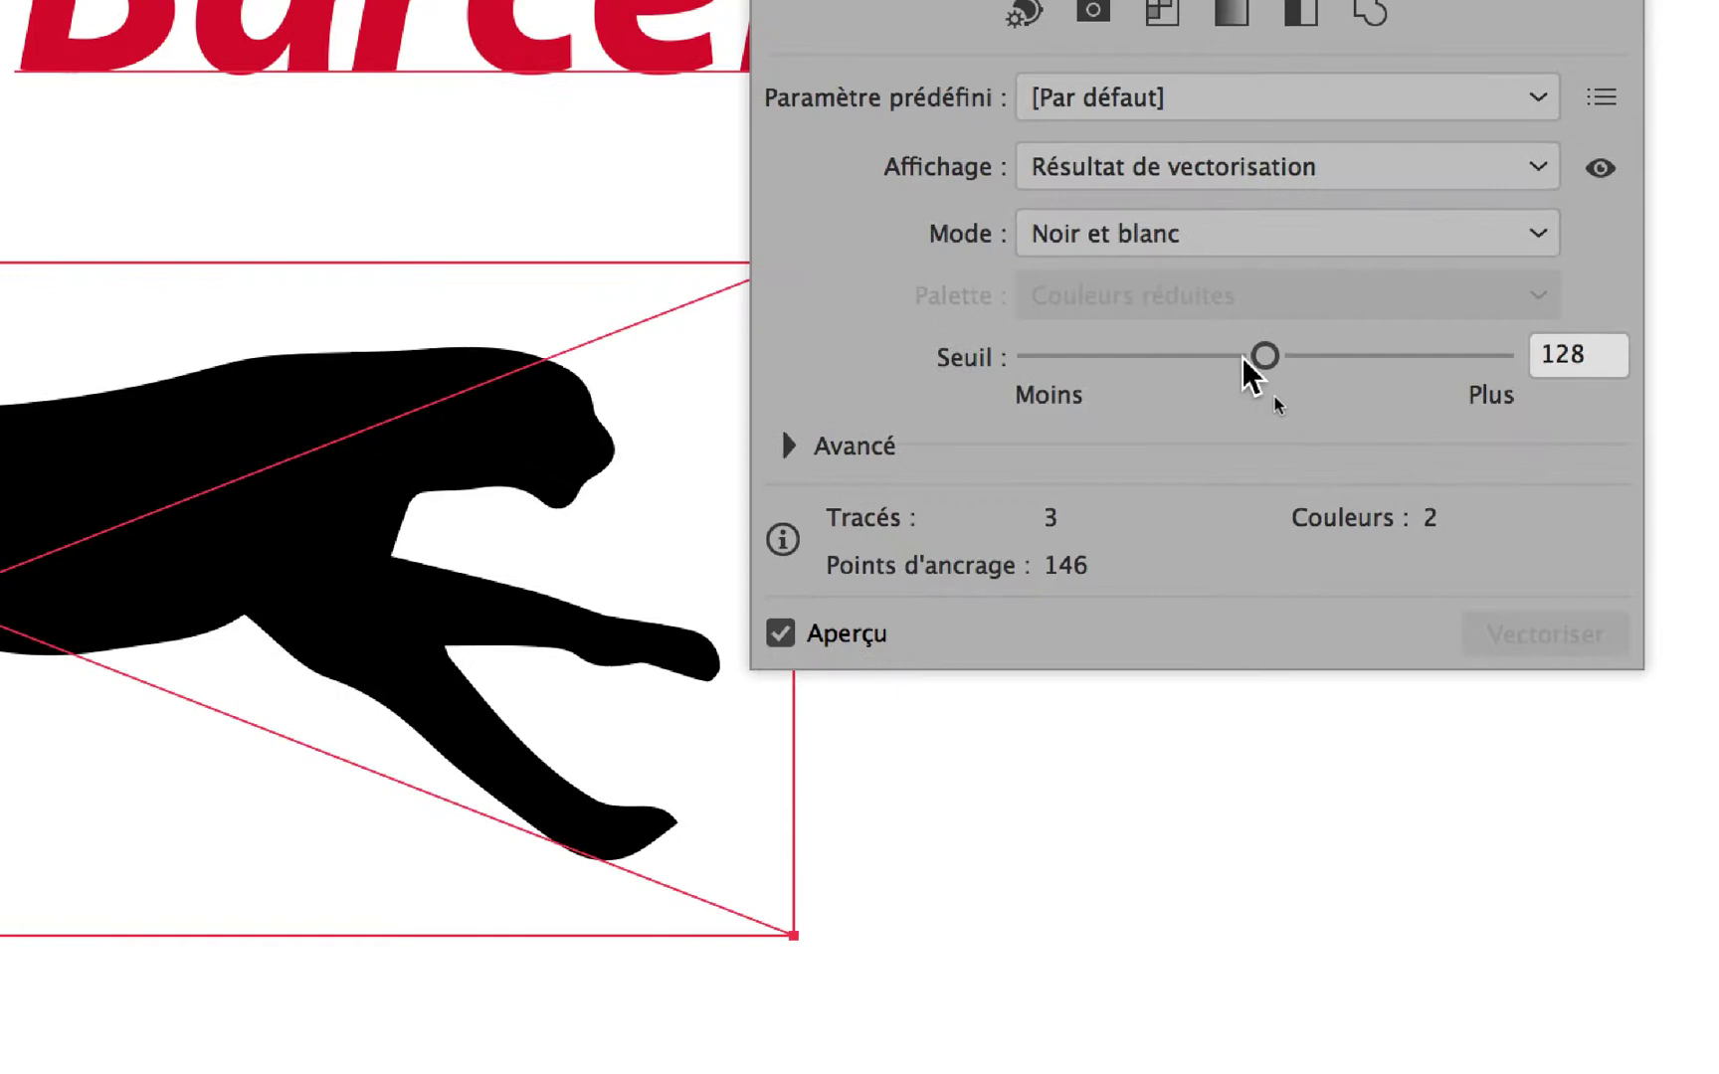
mouse_move(1263, 356)
left_mouse_down()
mouse_move(1162, 357)
mouse_move(1373, 356)
mouse_move(1100, 358)
mouse_move(1289, 368)
mouse_move(1243, 364)
left_mouse_up()
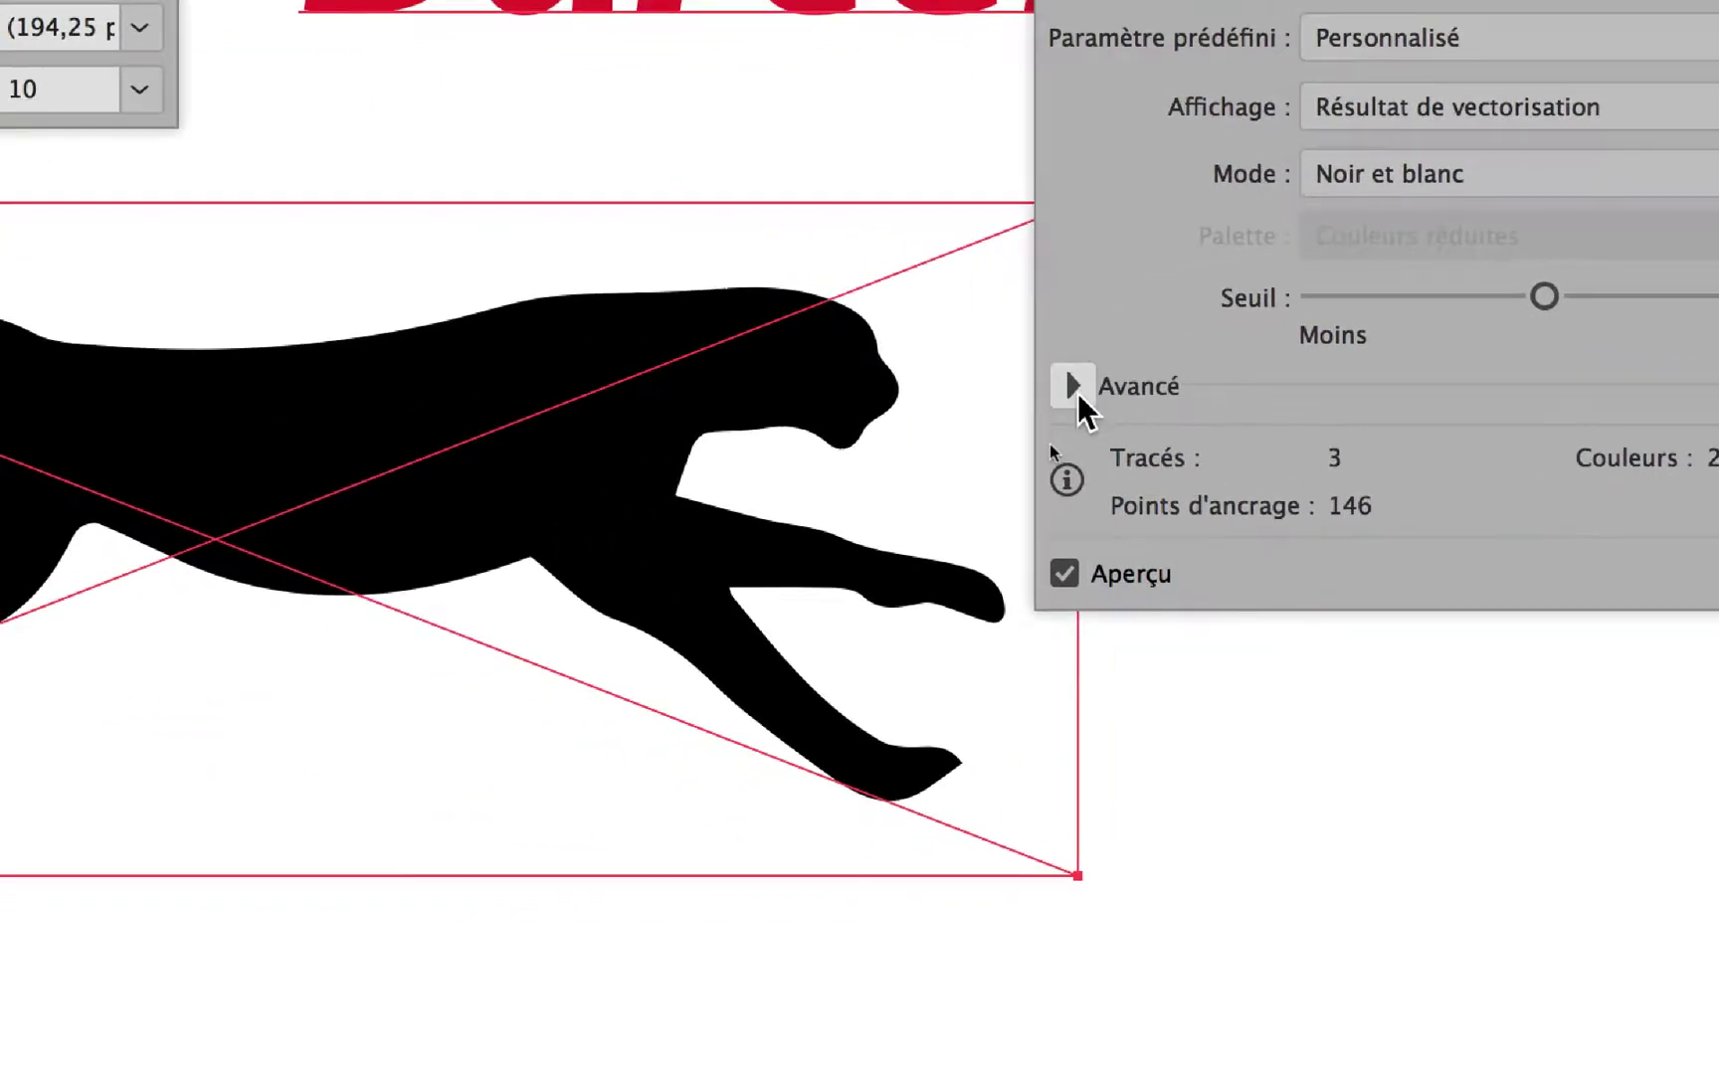
left_click(1075, 388)
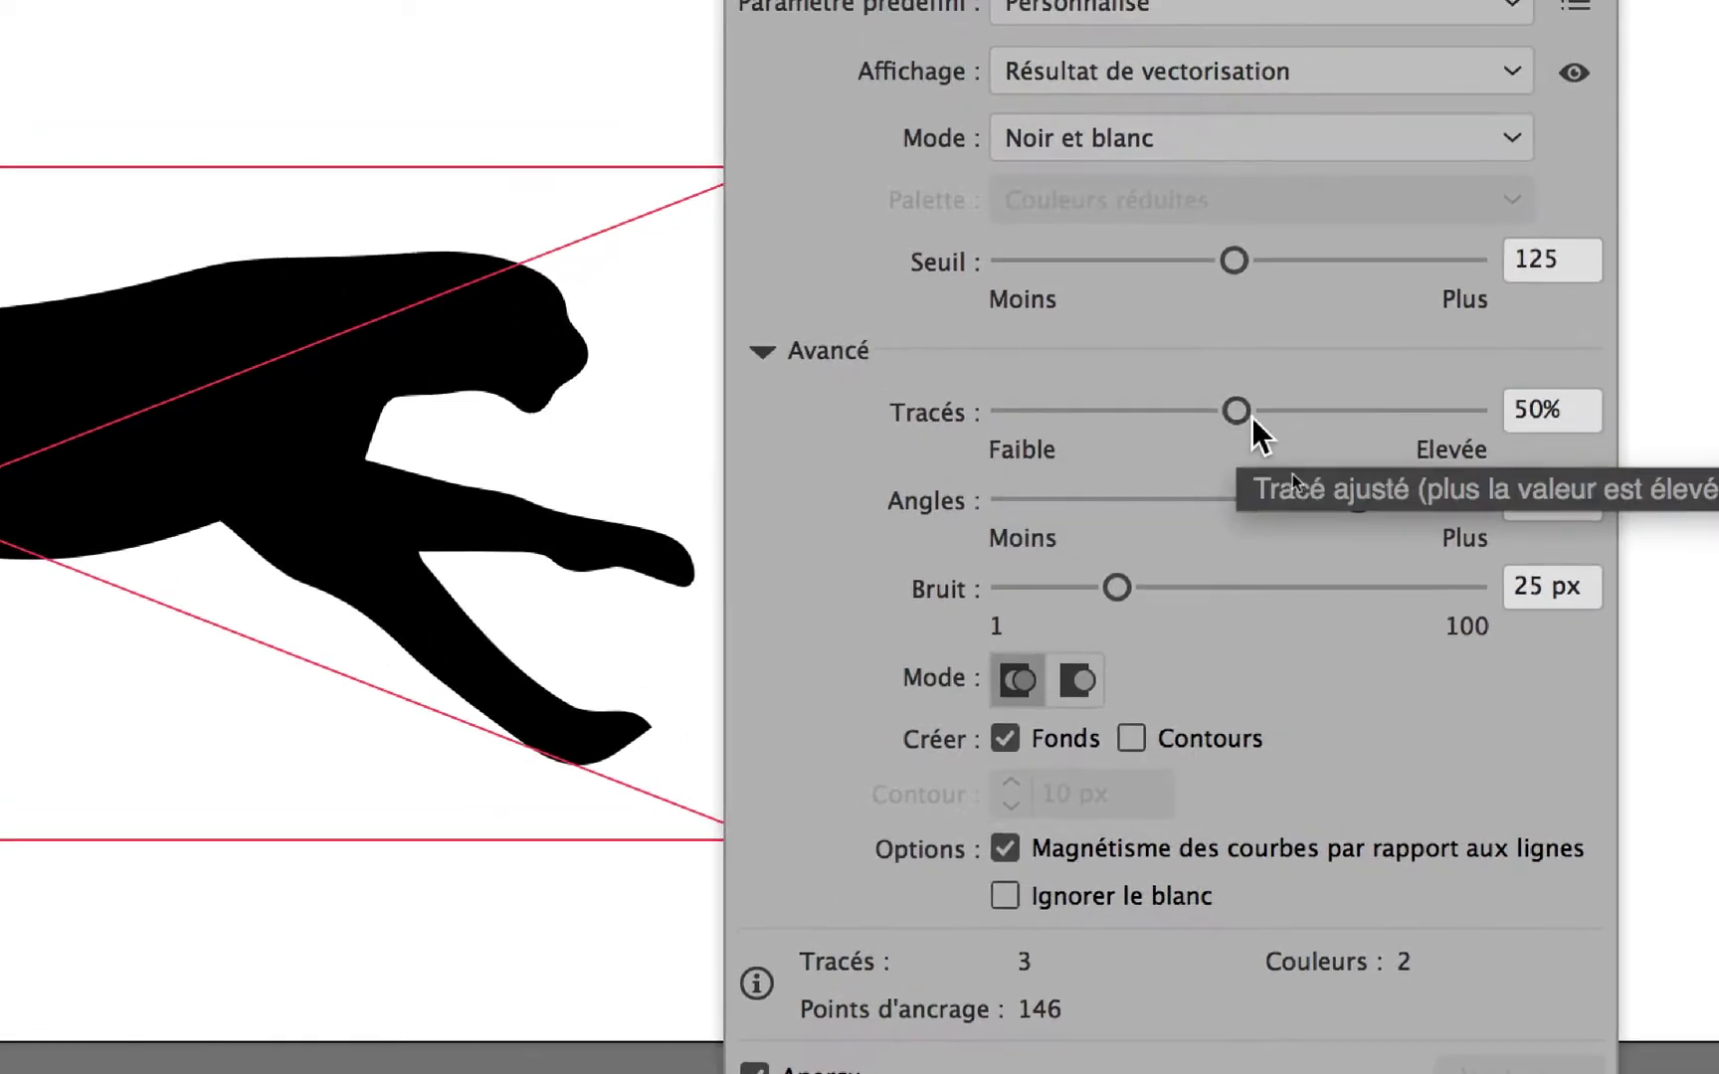
- Try the cheetah trace with paths at 60%, angles at 49% and noise at 79 px
left_click_drag(1244, 412, 1021, 416)
left_click_drag(1165, 416, 1608, 418)
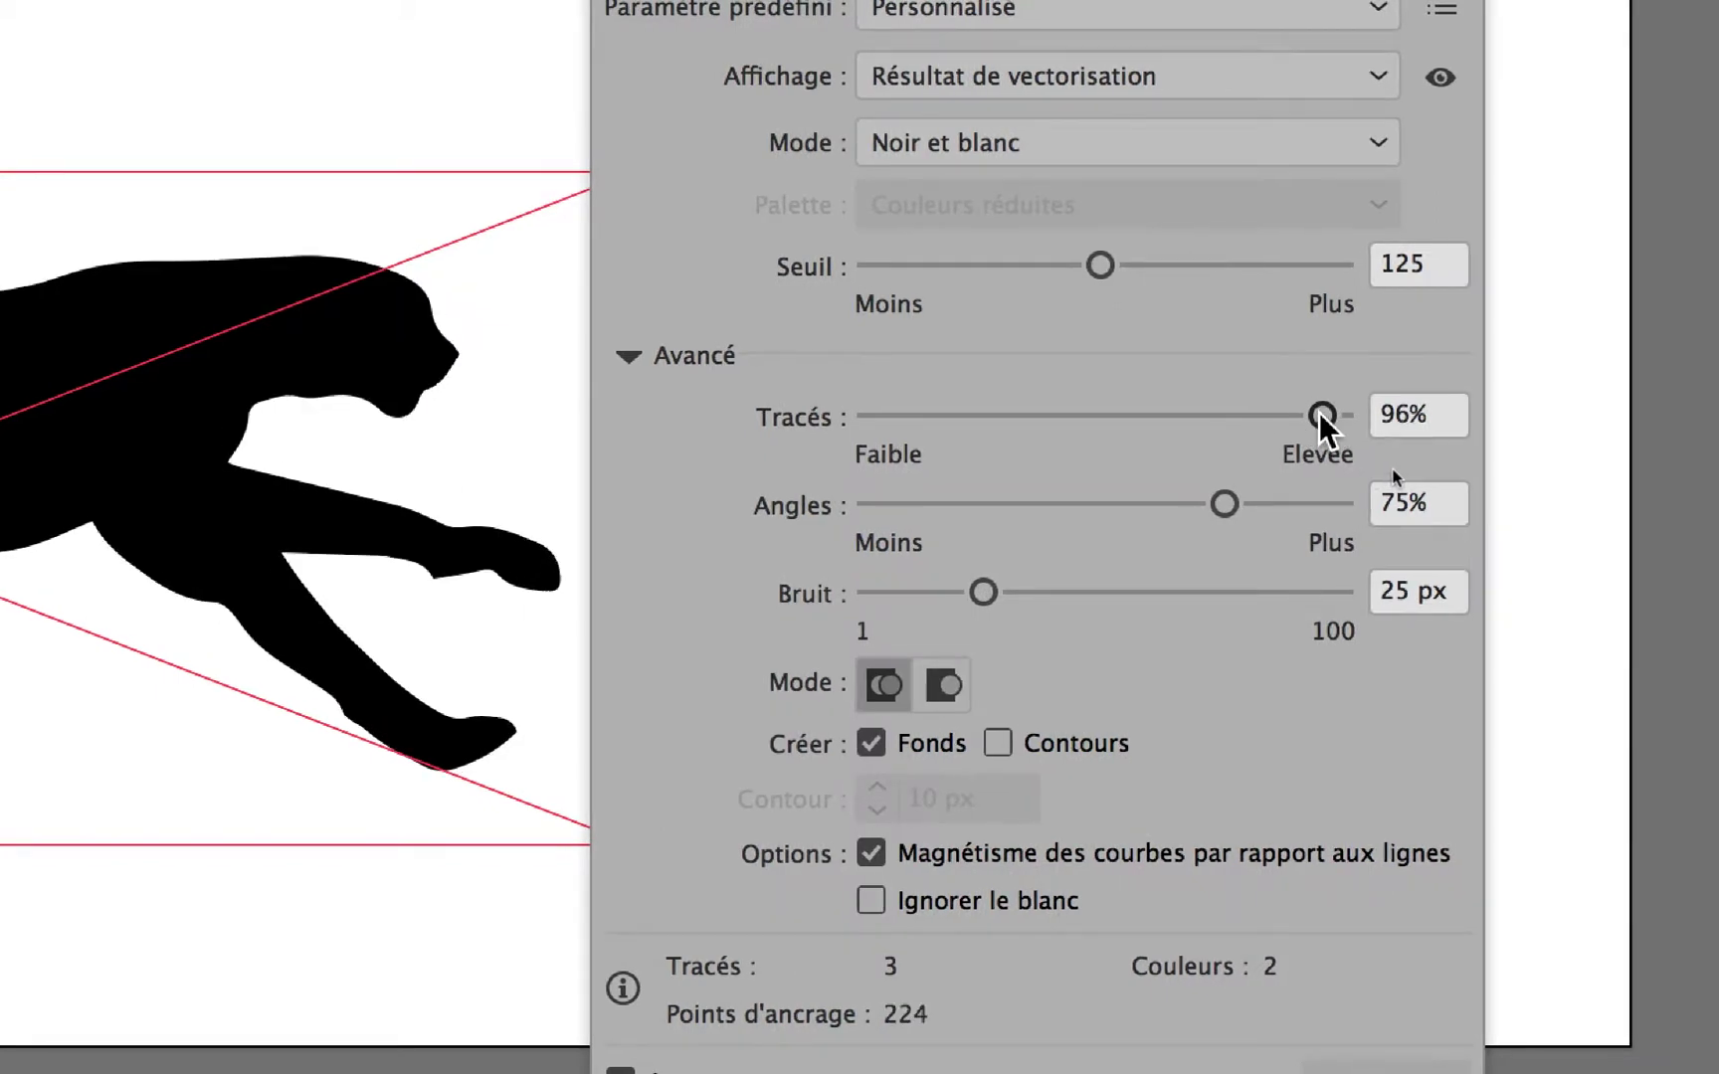
left_click_drag(1322, 416, 1152, 416)
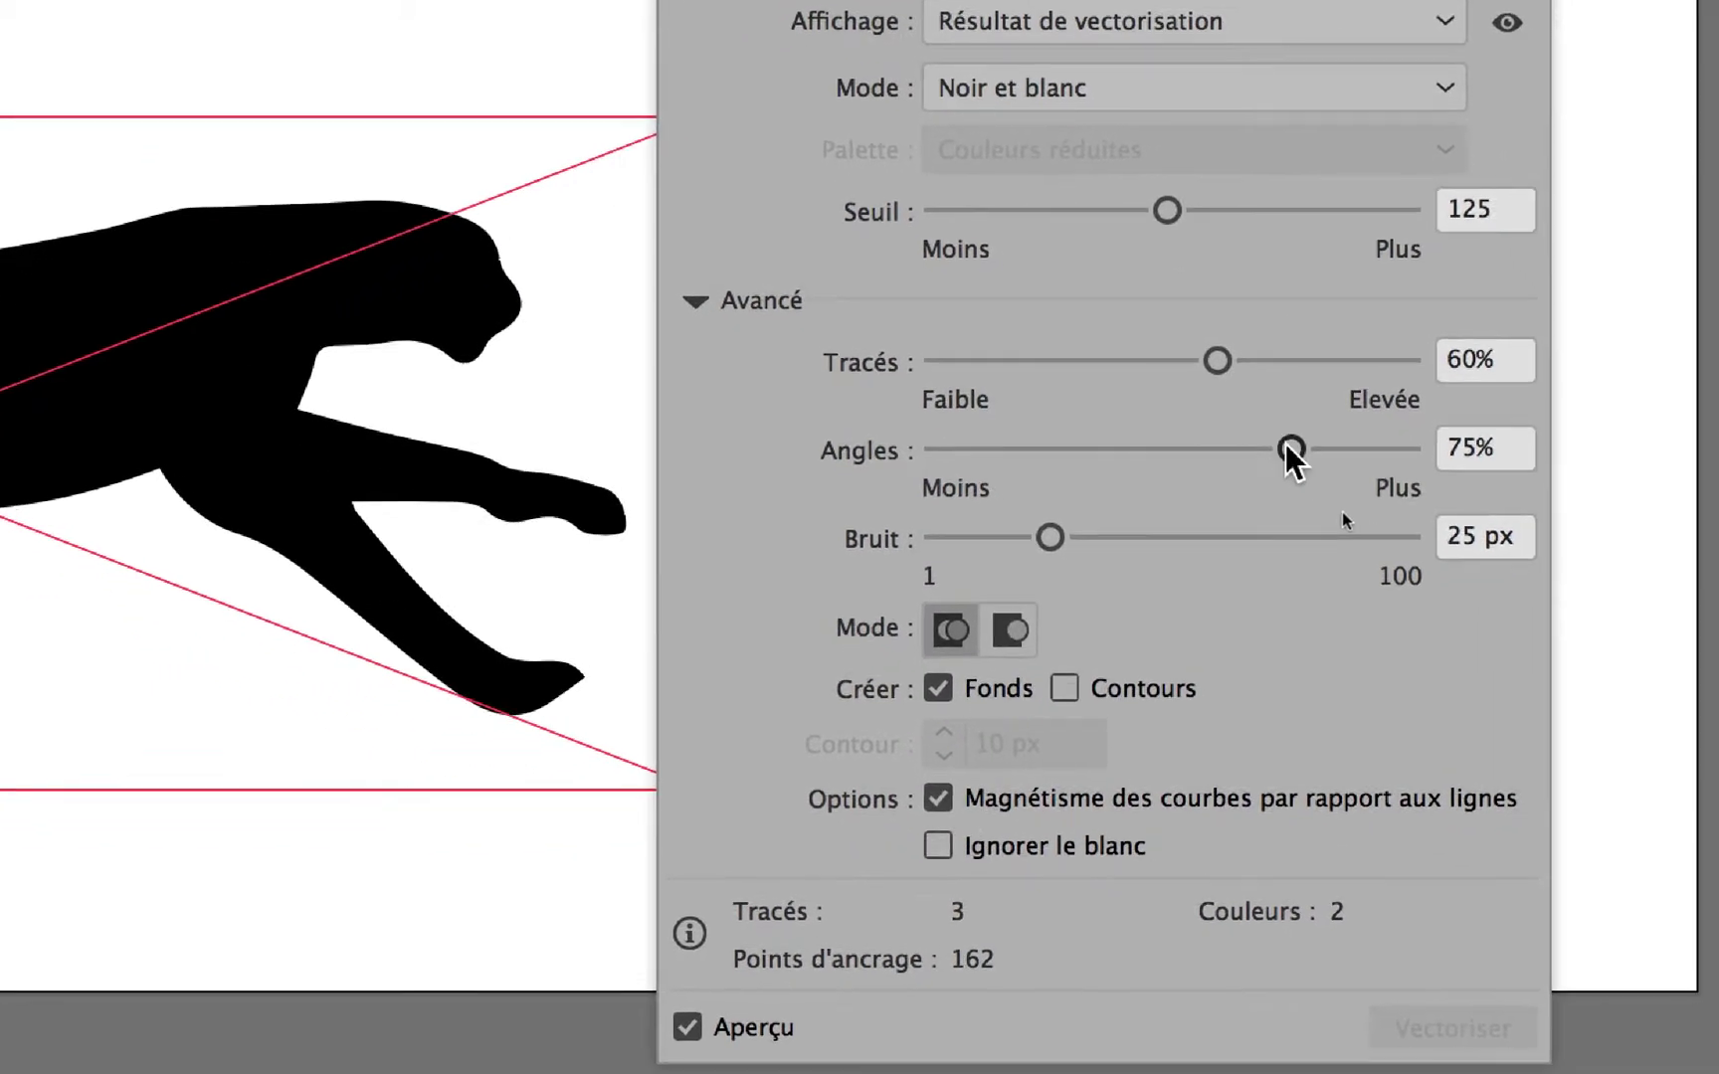
mouse_move(1286, 444)
left_mouse_down()
mouse_move(1200, 446)
mouse_move(1248, 452)
mouse_move(1120, 478)
mouse_move(1470, 478)
left_mouse_up()
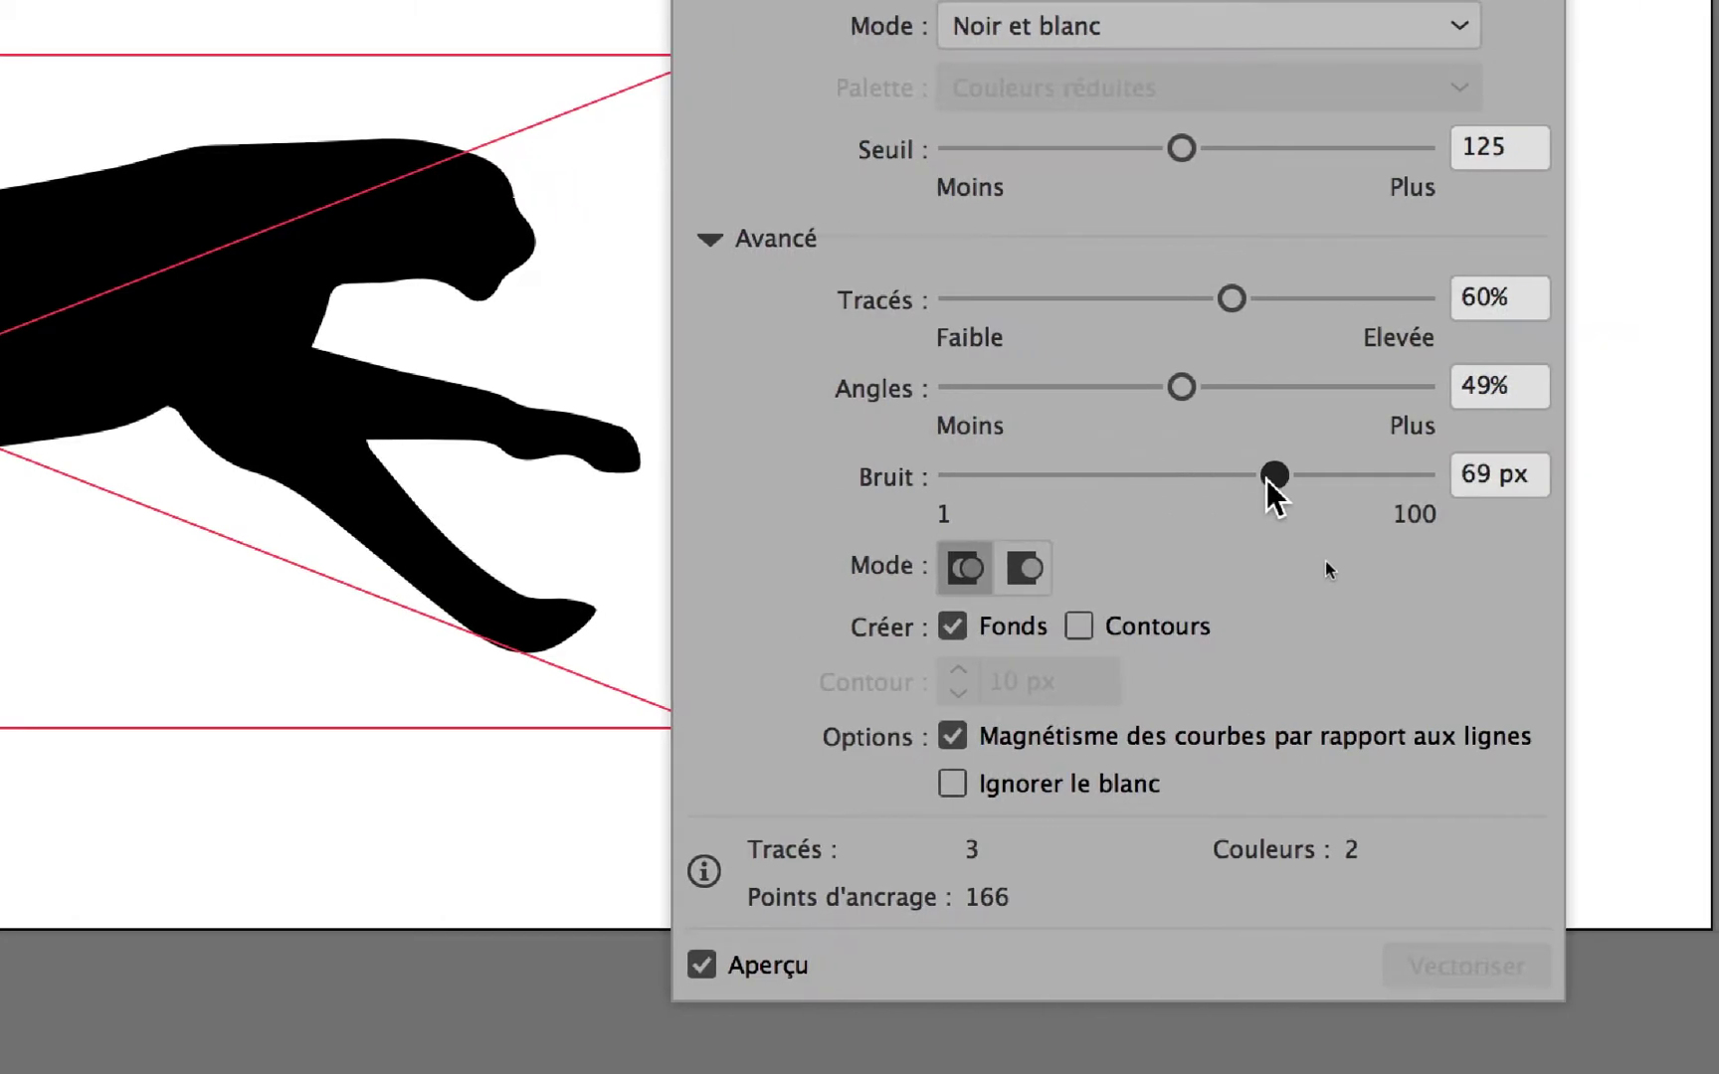
mouse_move(1273, 478)
left_mouse_down()
mouse_move(1368, 479)
mouse_move(970, 479)
mouse_move(1395, 483)
left_mouse_up()
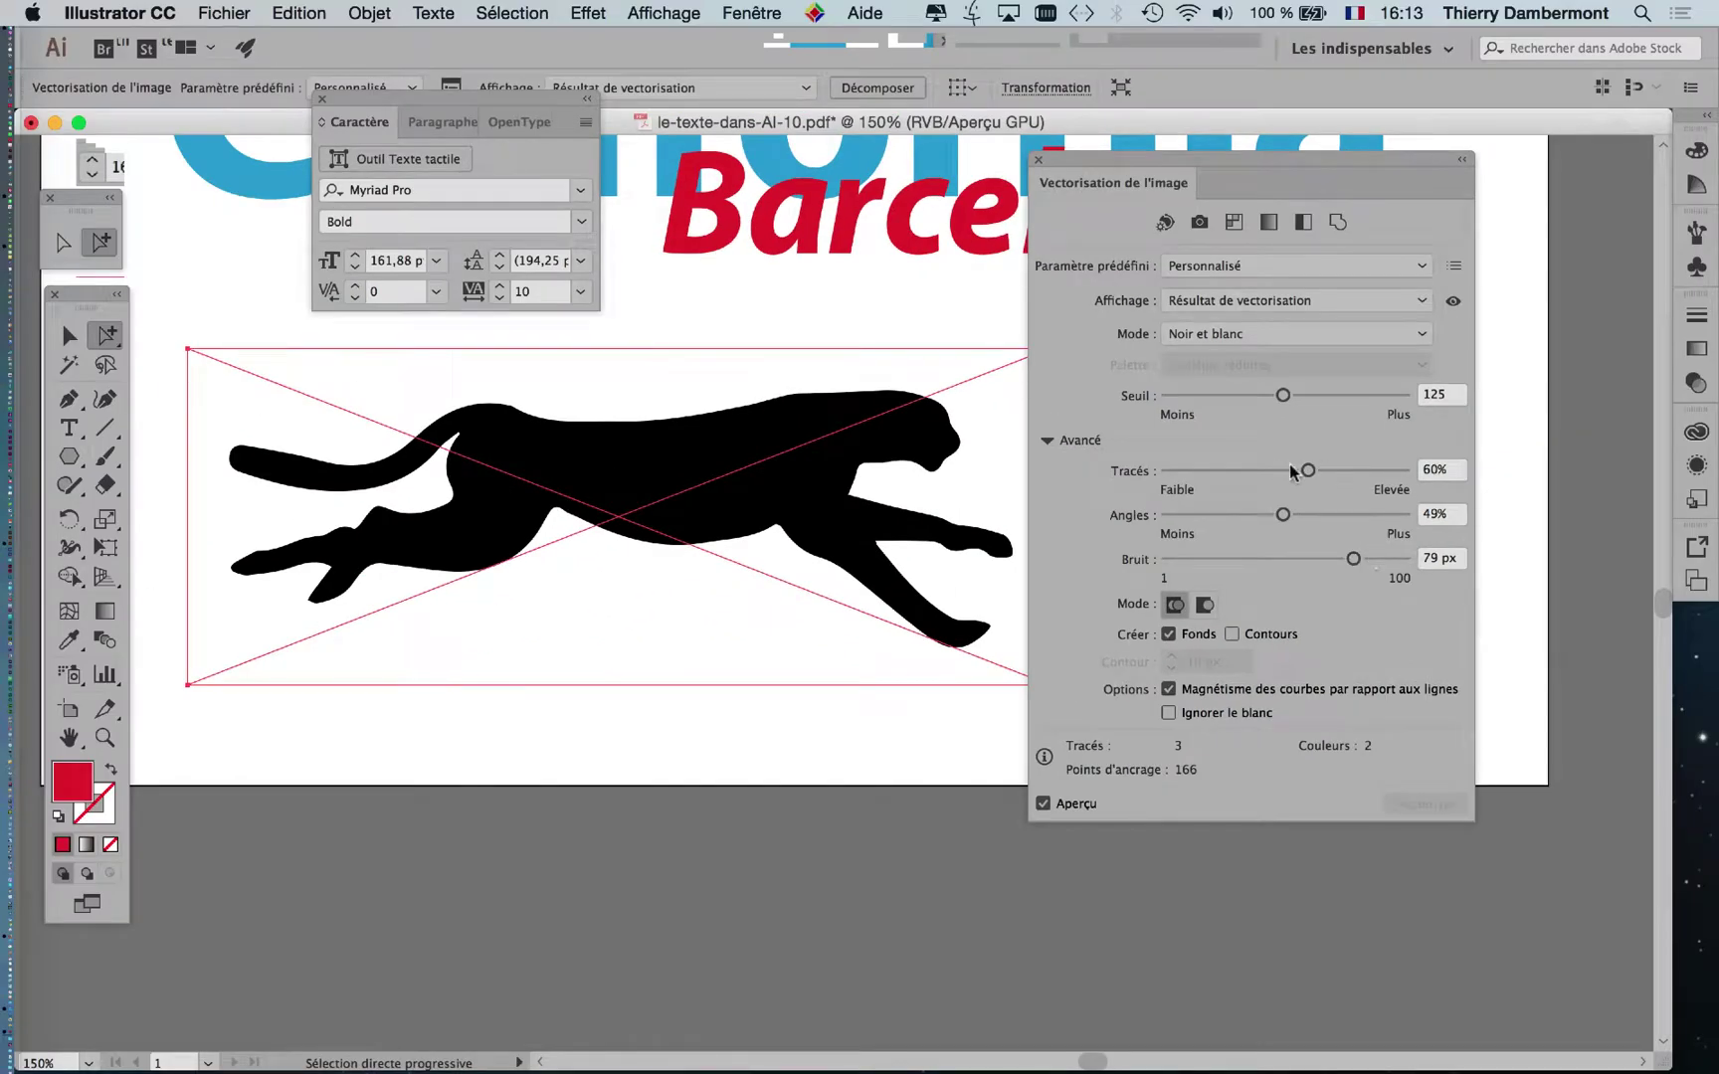
- Adjust the cheetah trace to 79% paths, 50% angles and 73 px noise
left_click_drag(1205, 303, 1128, 317)
left_click_drag(1269, 470, 1179, 470)
left_click(1294, 470)
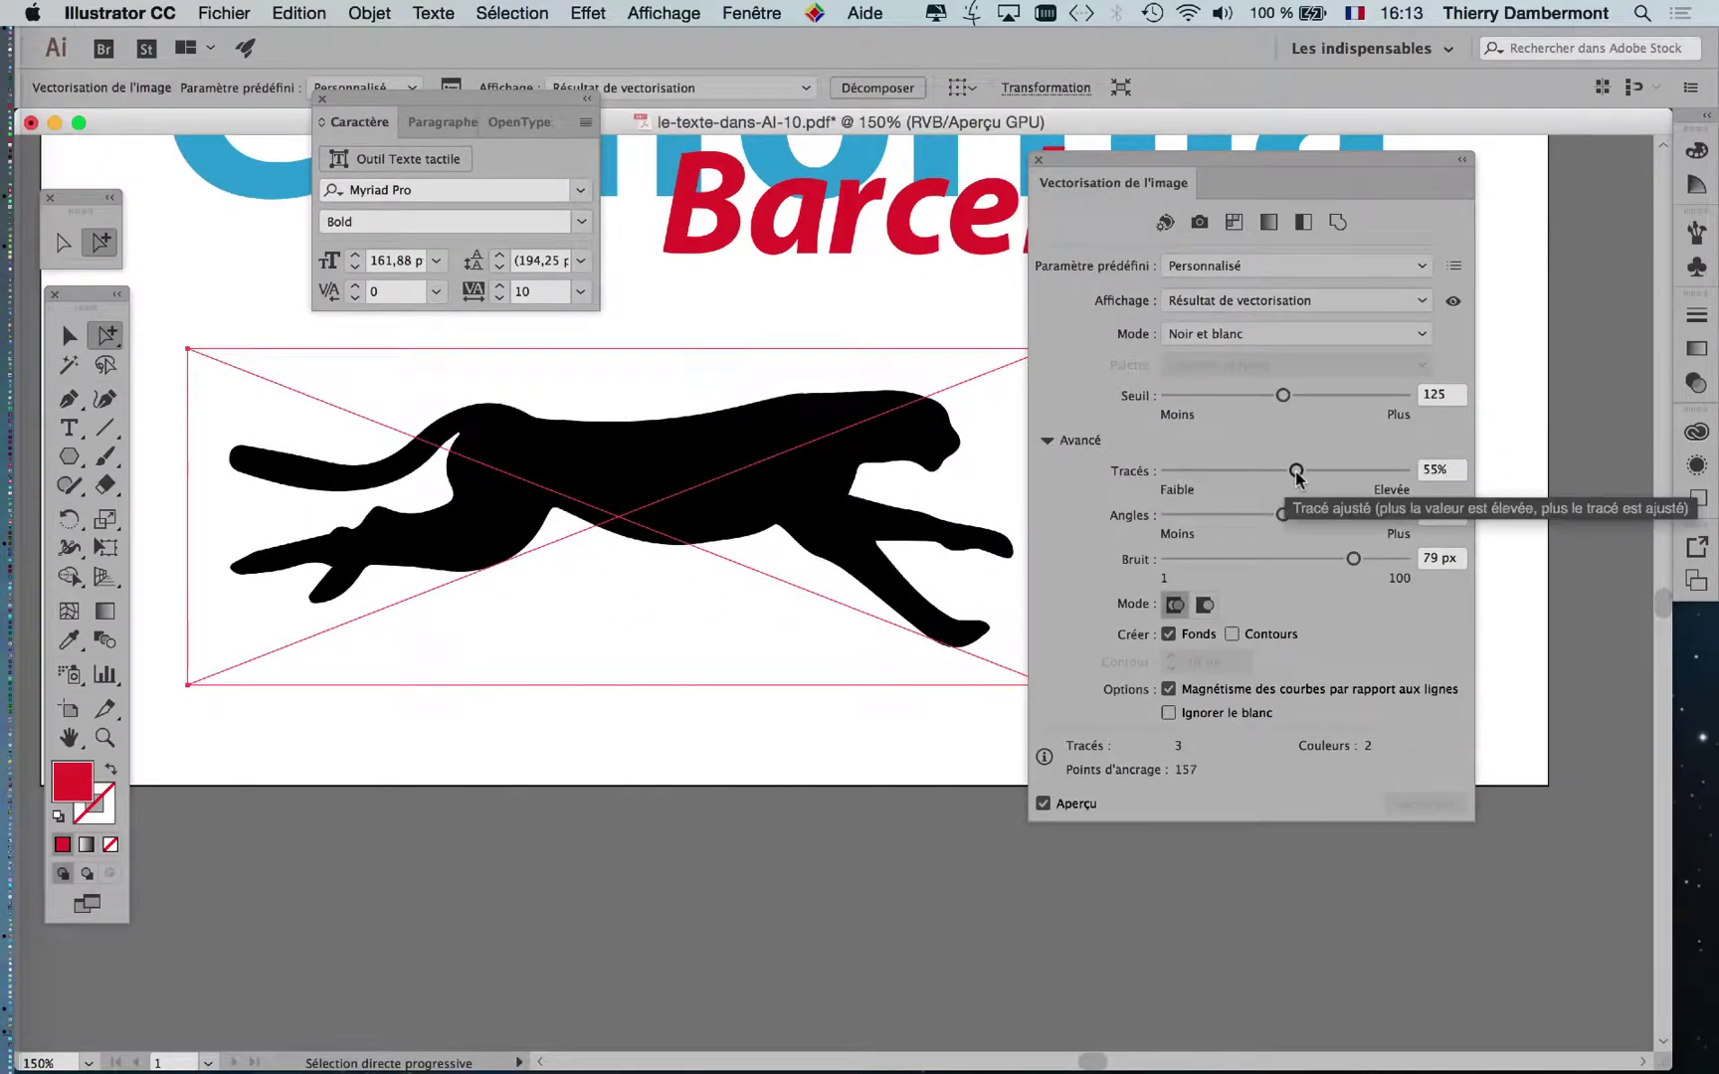
left_click(1234, 514)
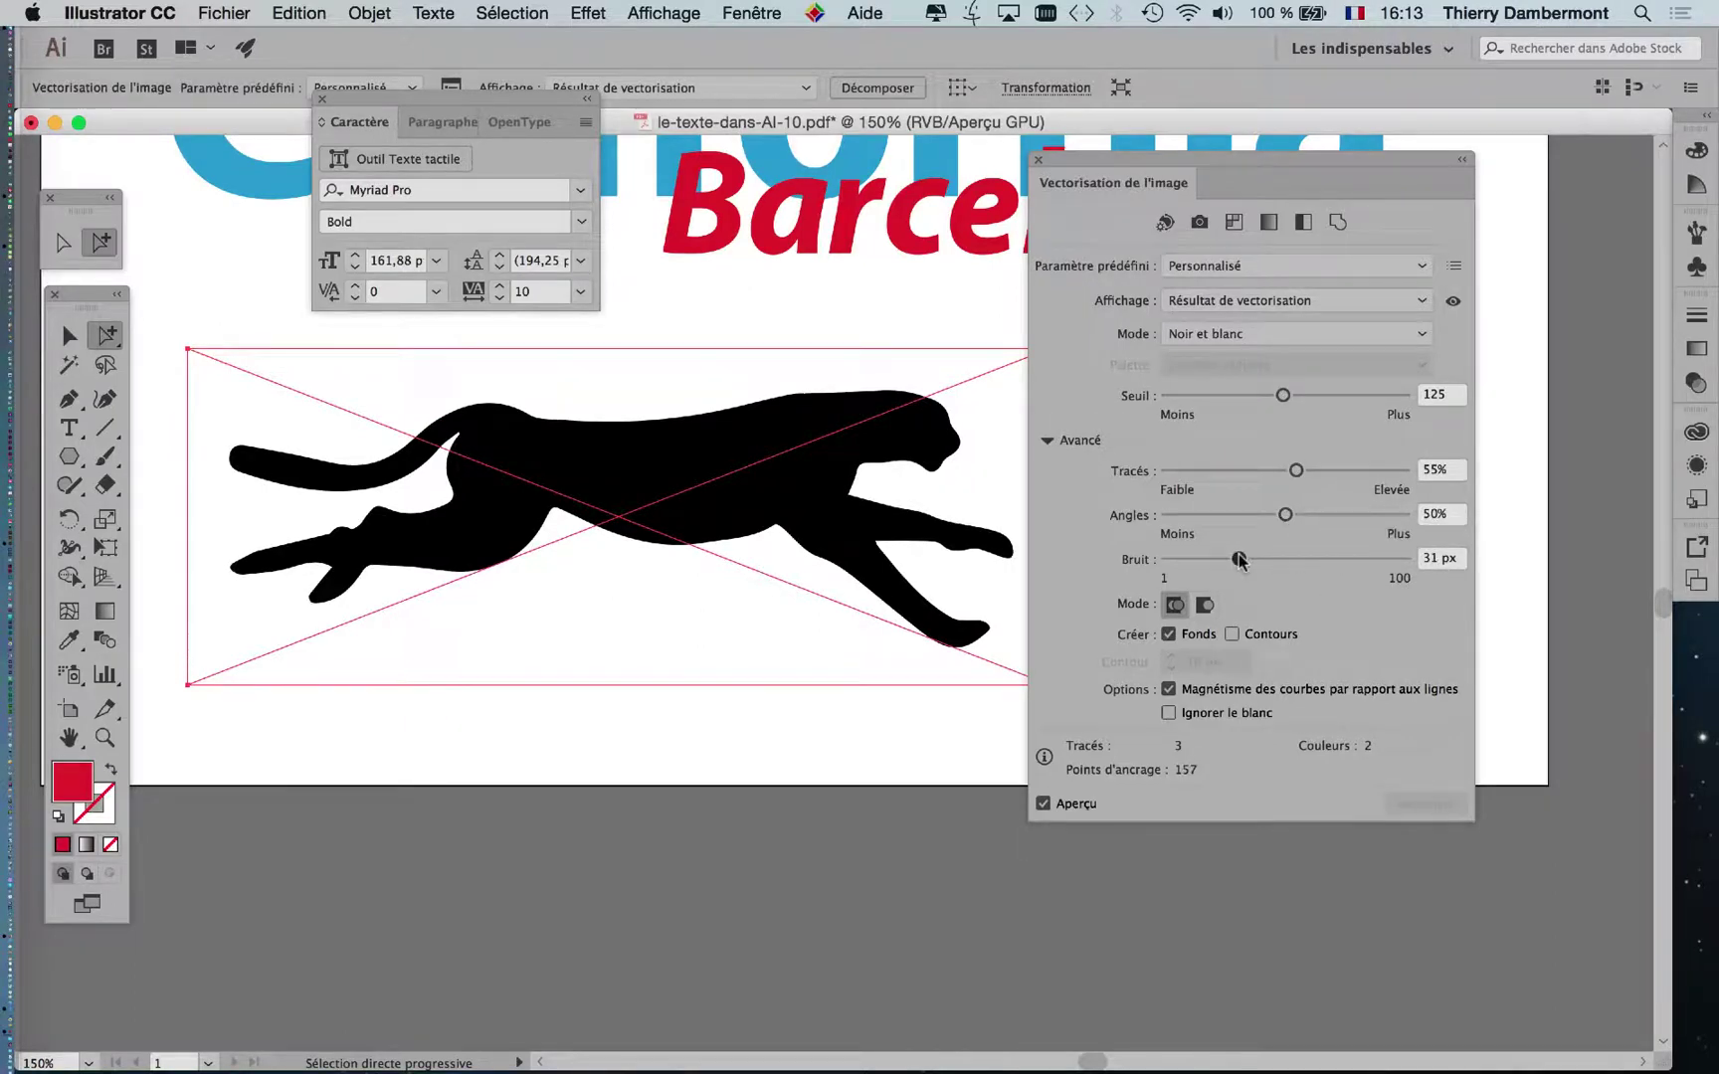
left_click_drag(1240, 560, 1339, 562)
left_click_drag(1357, 467, 1353, 470)
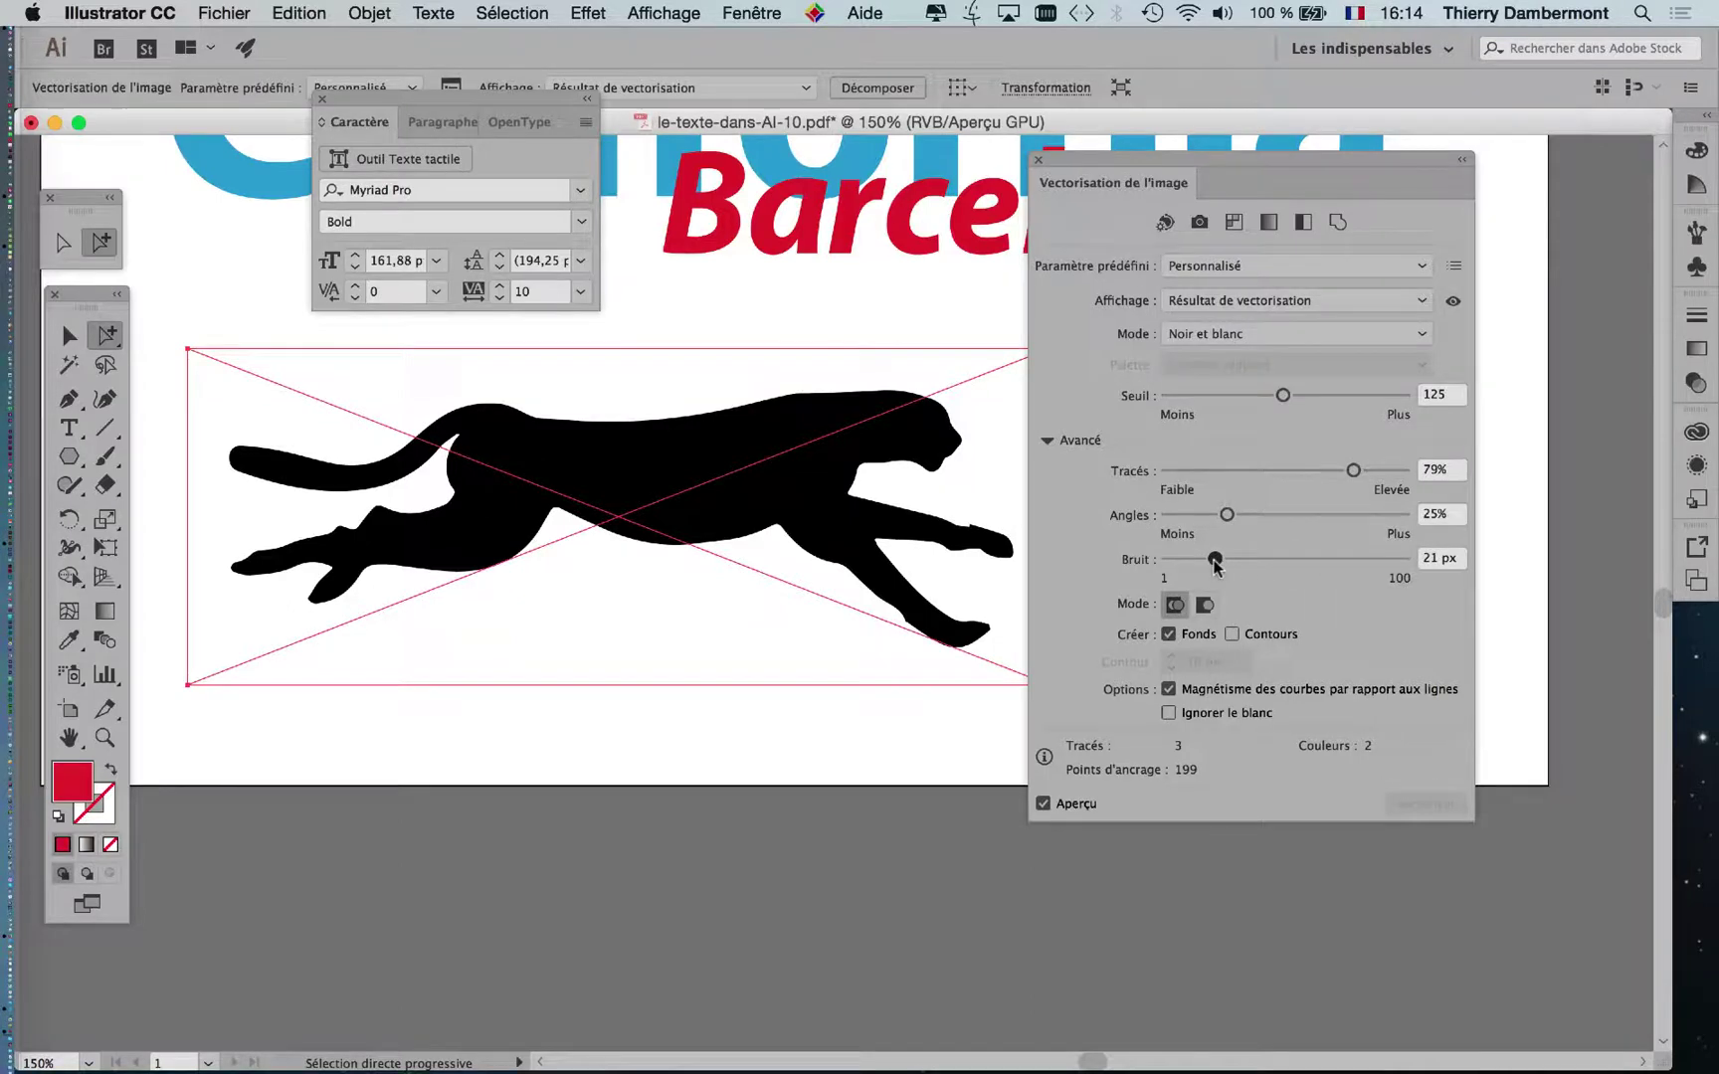
left_click_drag(1214, 565, 1285, 516)
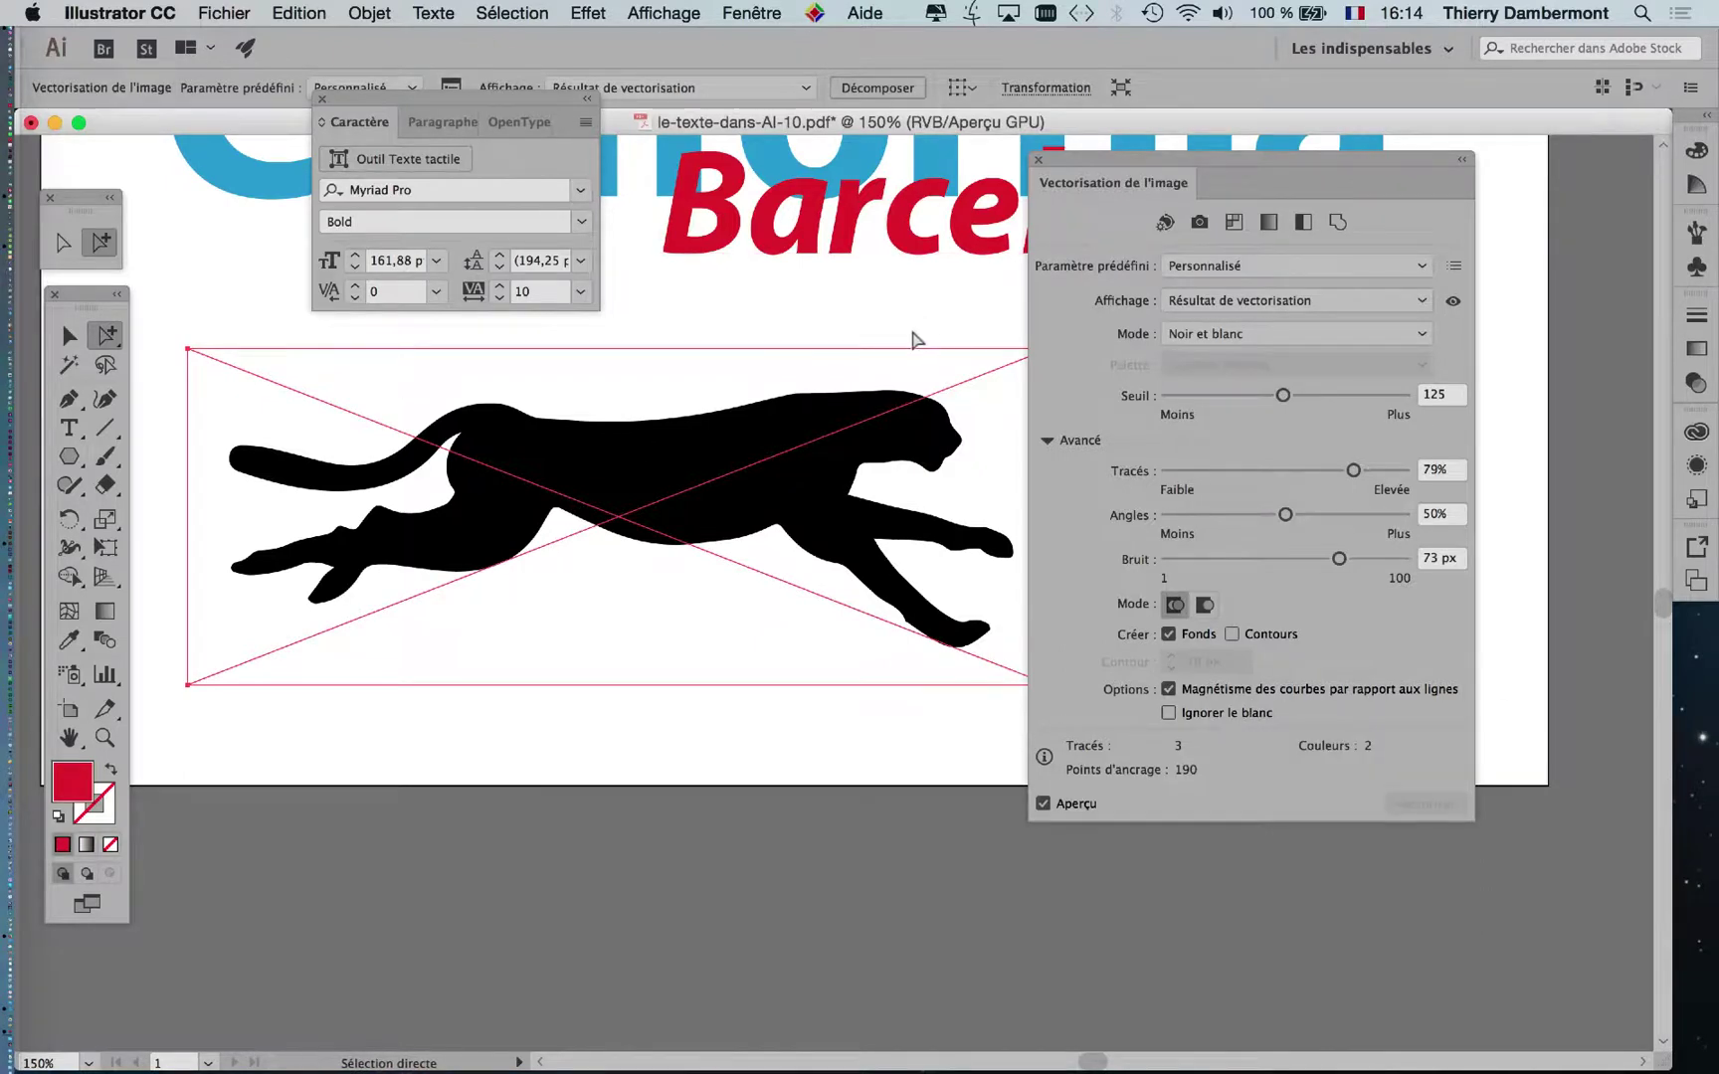
- Show the transparency grid behind the traced cheetah to check its background
key("super+minus")
left_click_drag(734, 357, 617, 375)
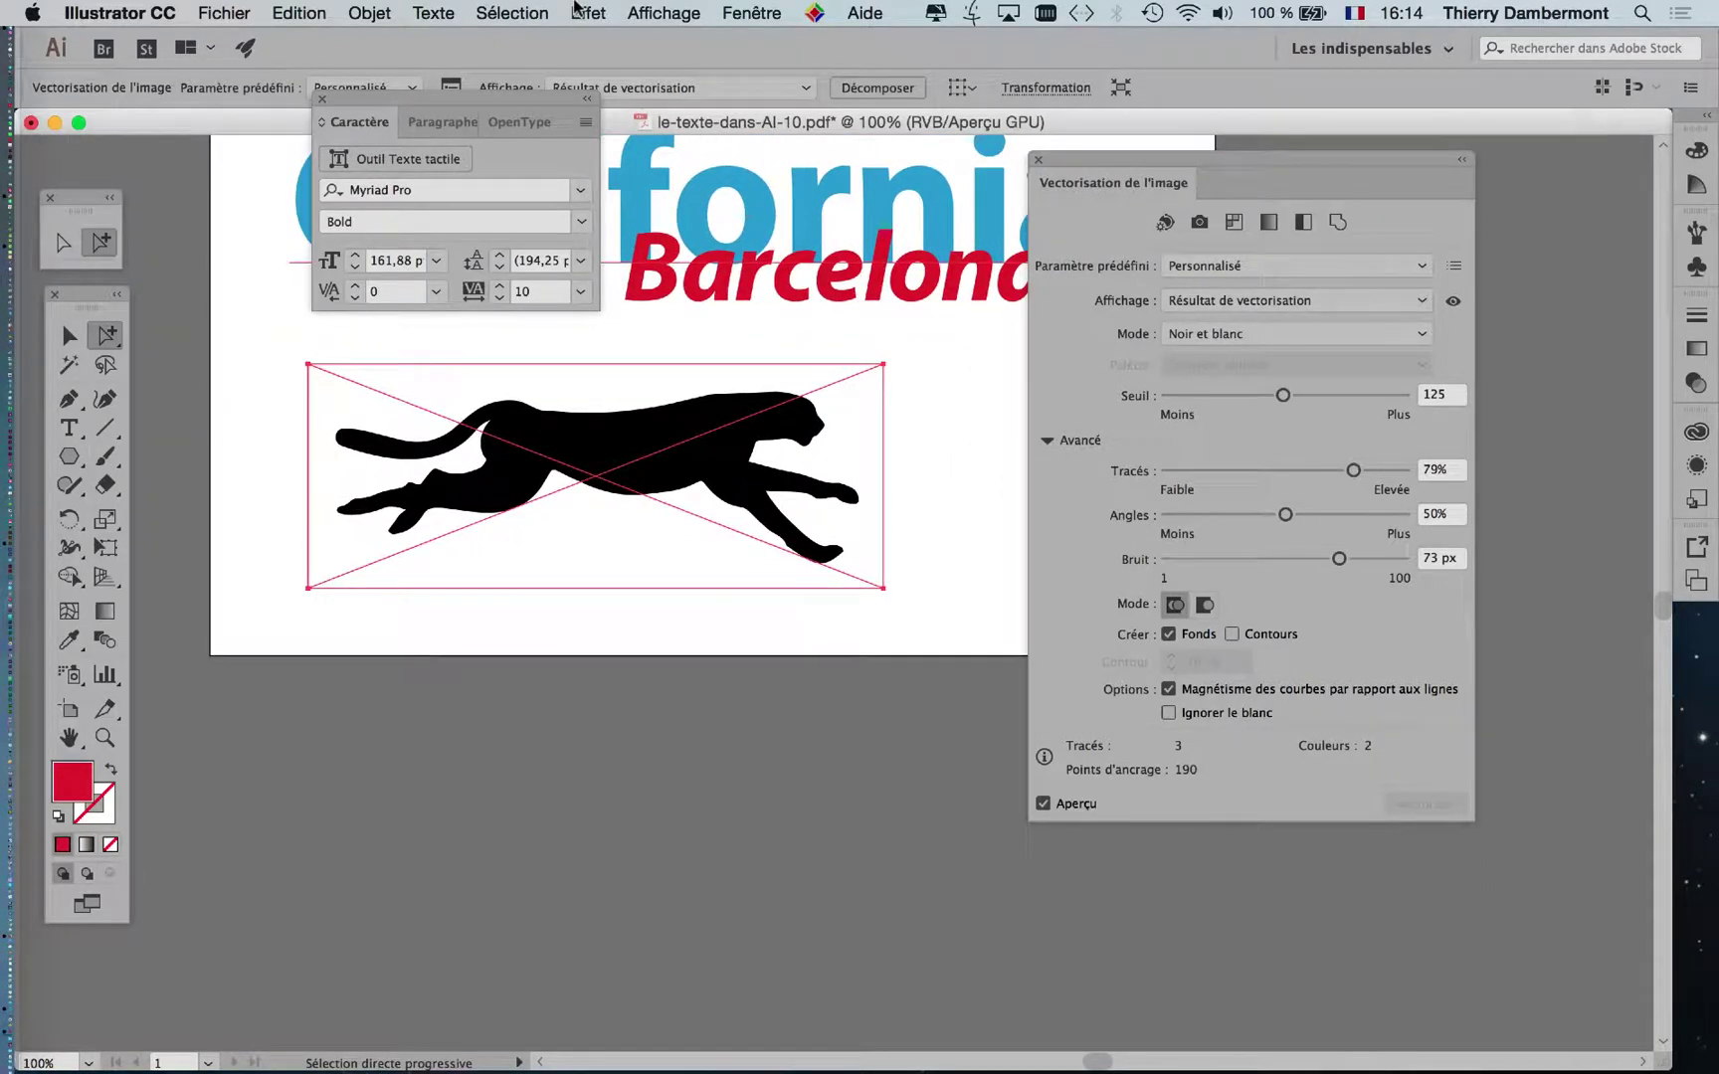
left_click(665, 13)
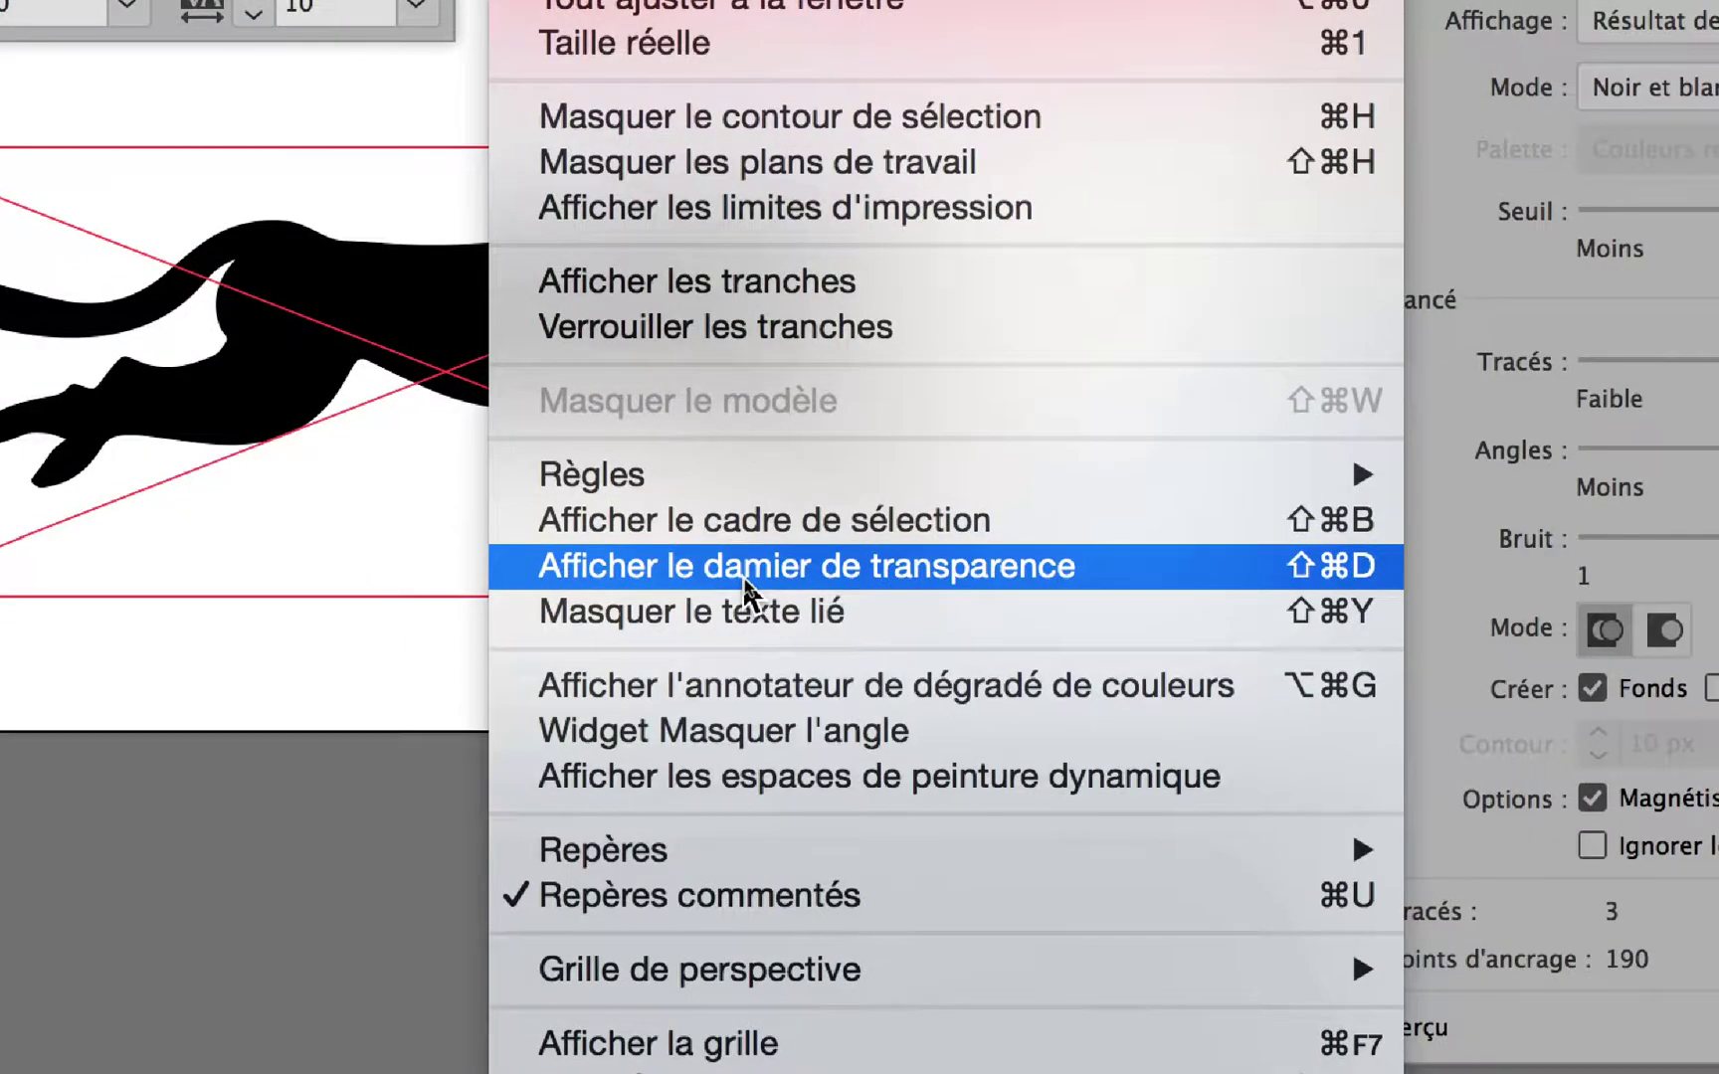
left_click(745, 577)
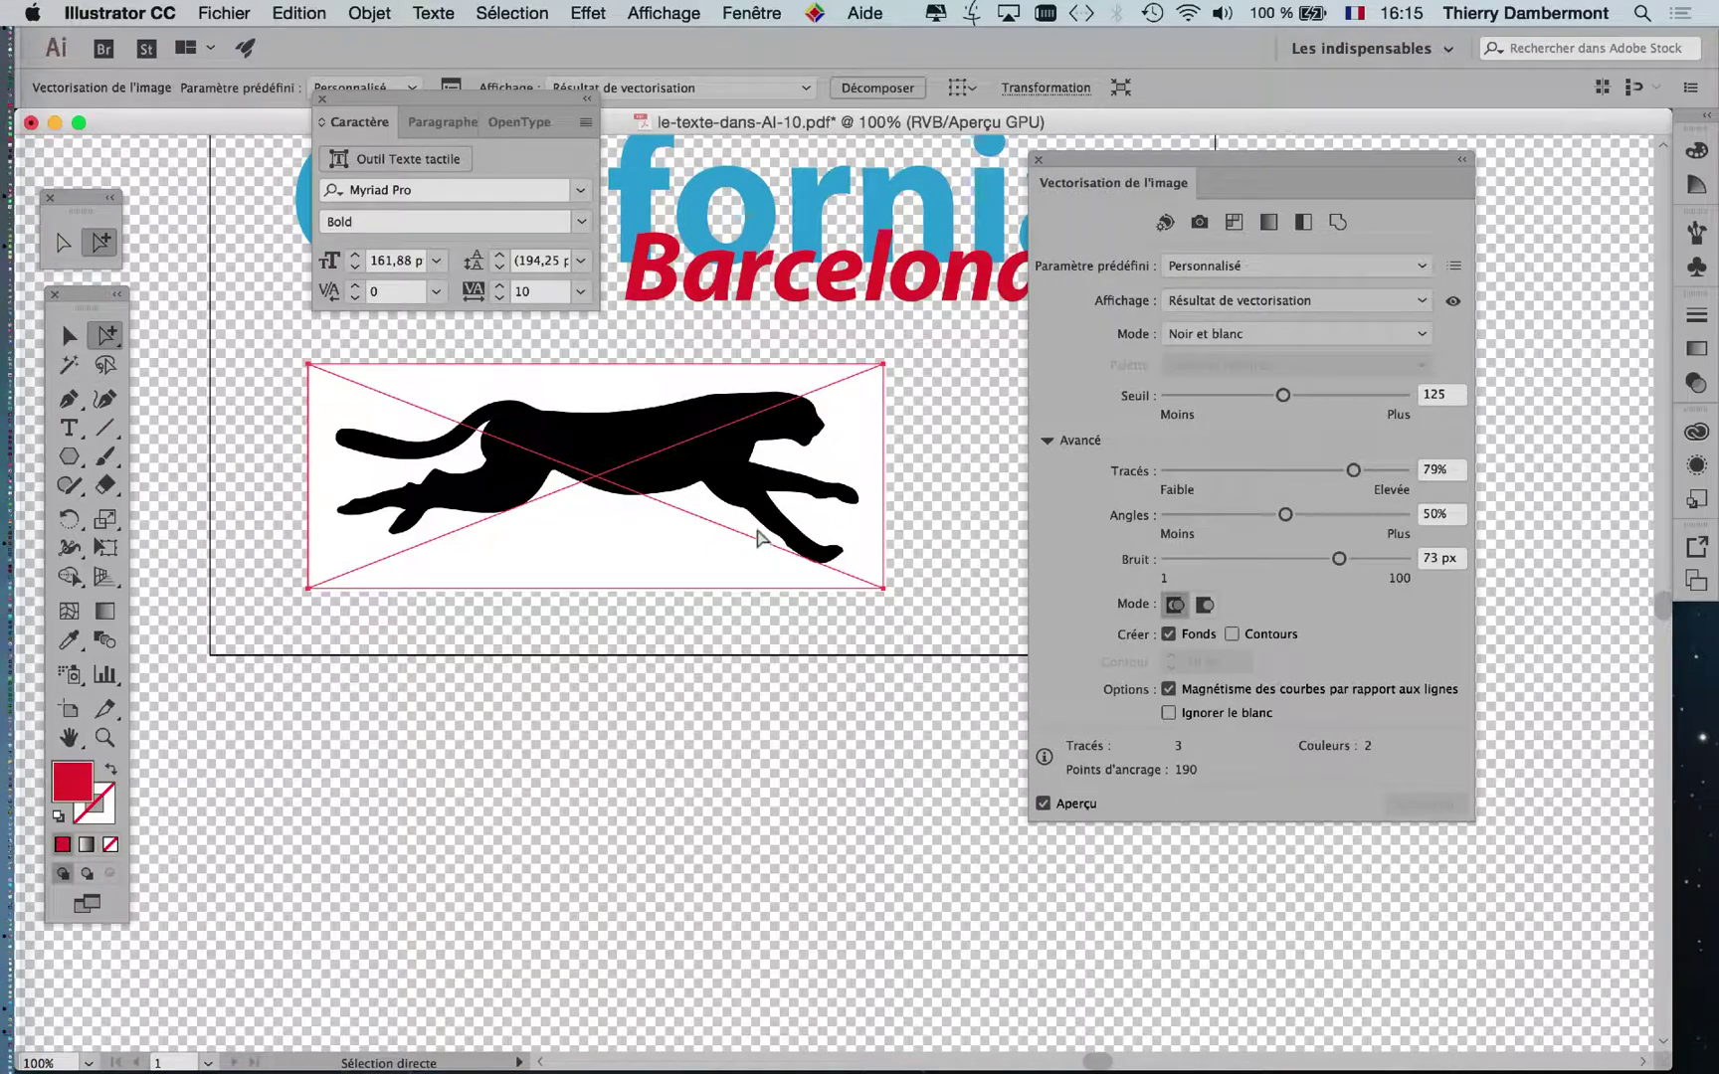
scroll(758, 527, "up", 1)
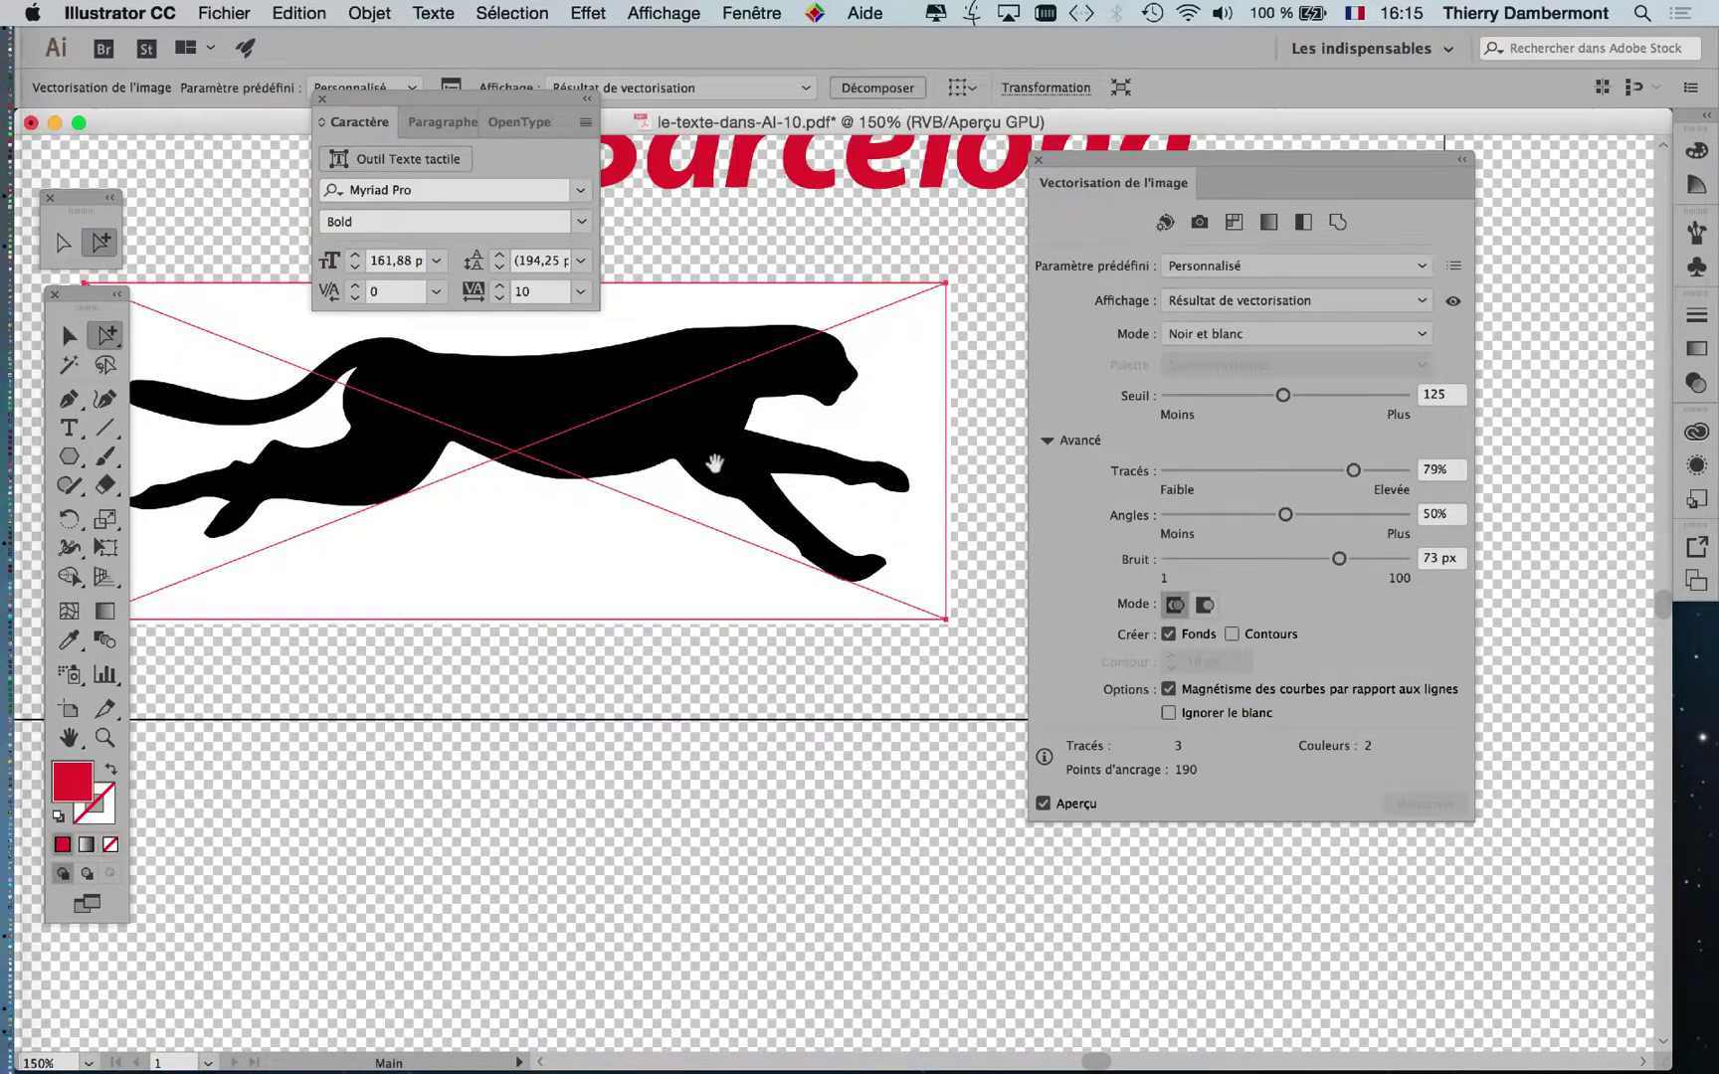
left_click_drag(714, 463, 738, 541)
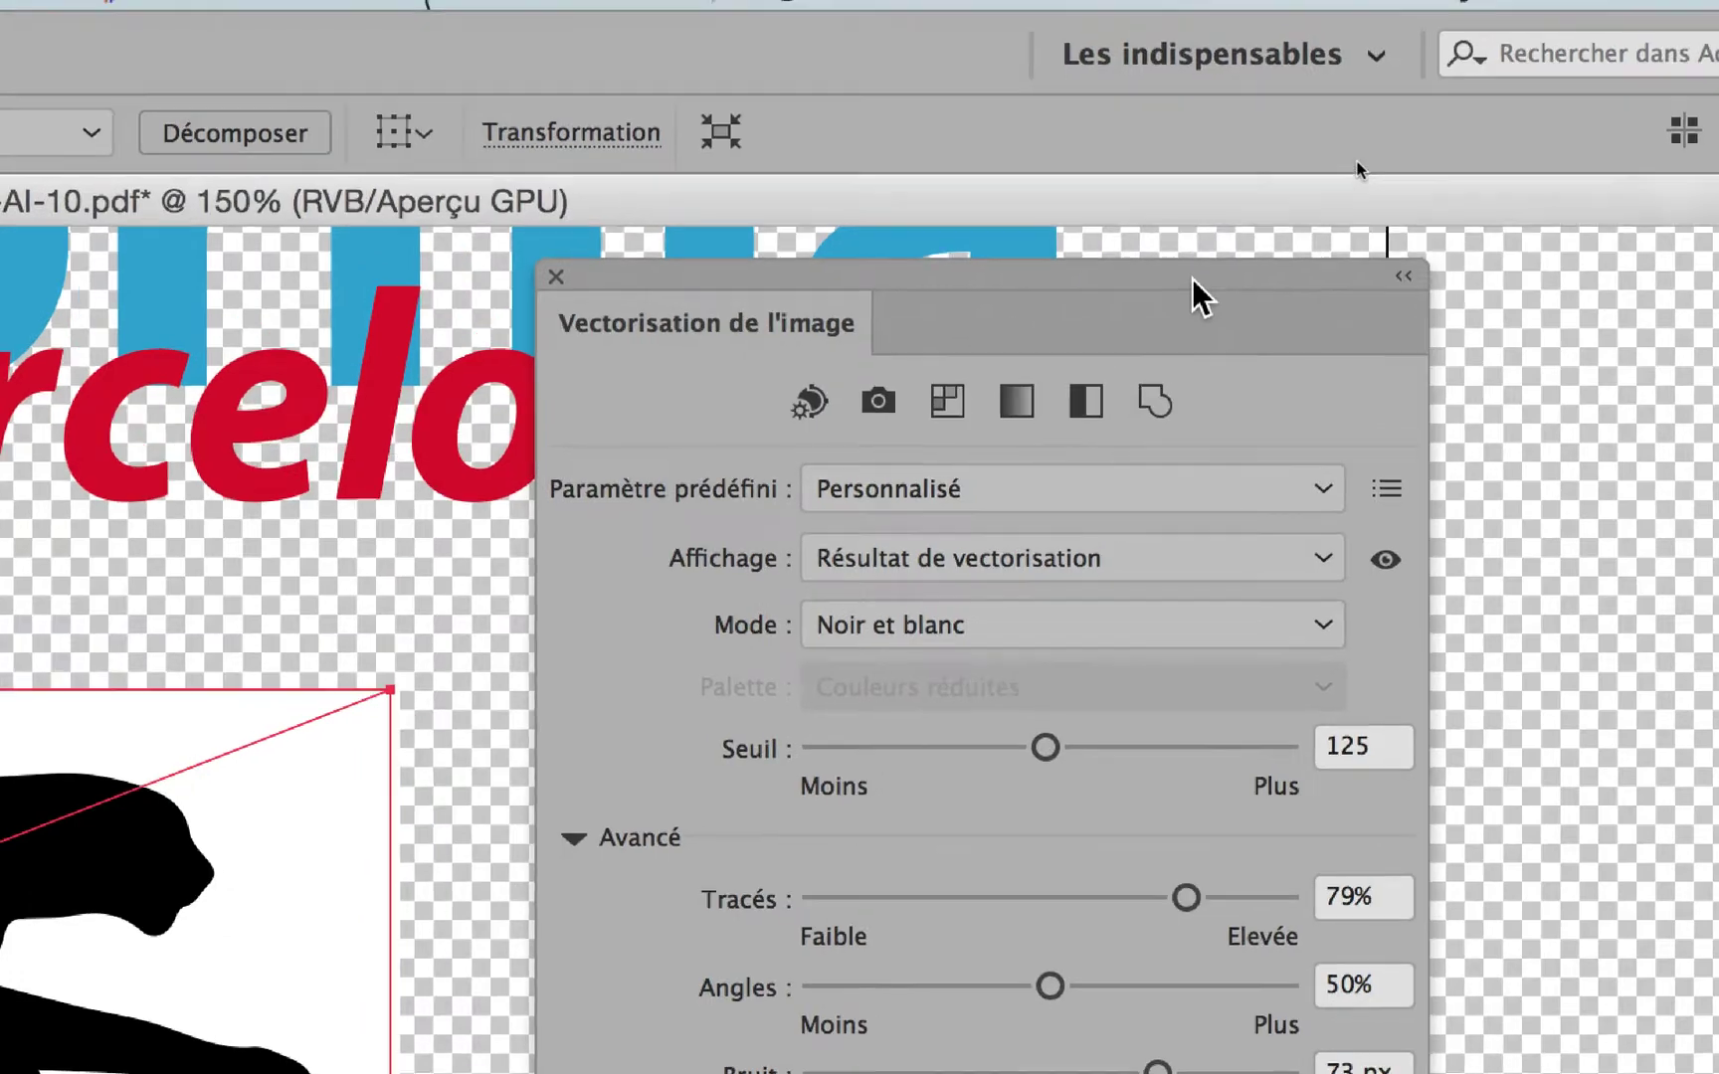
- Uncover the cheetah's head and compare its tracing result with the source image
left_click_drag(1190, 299, 664, 434)
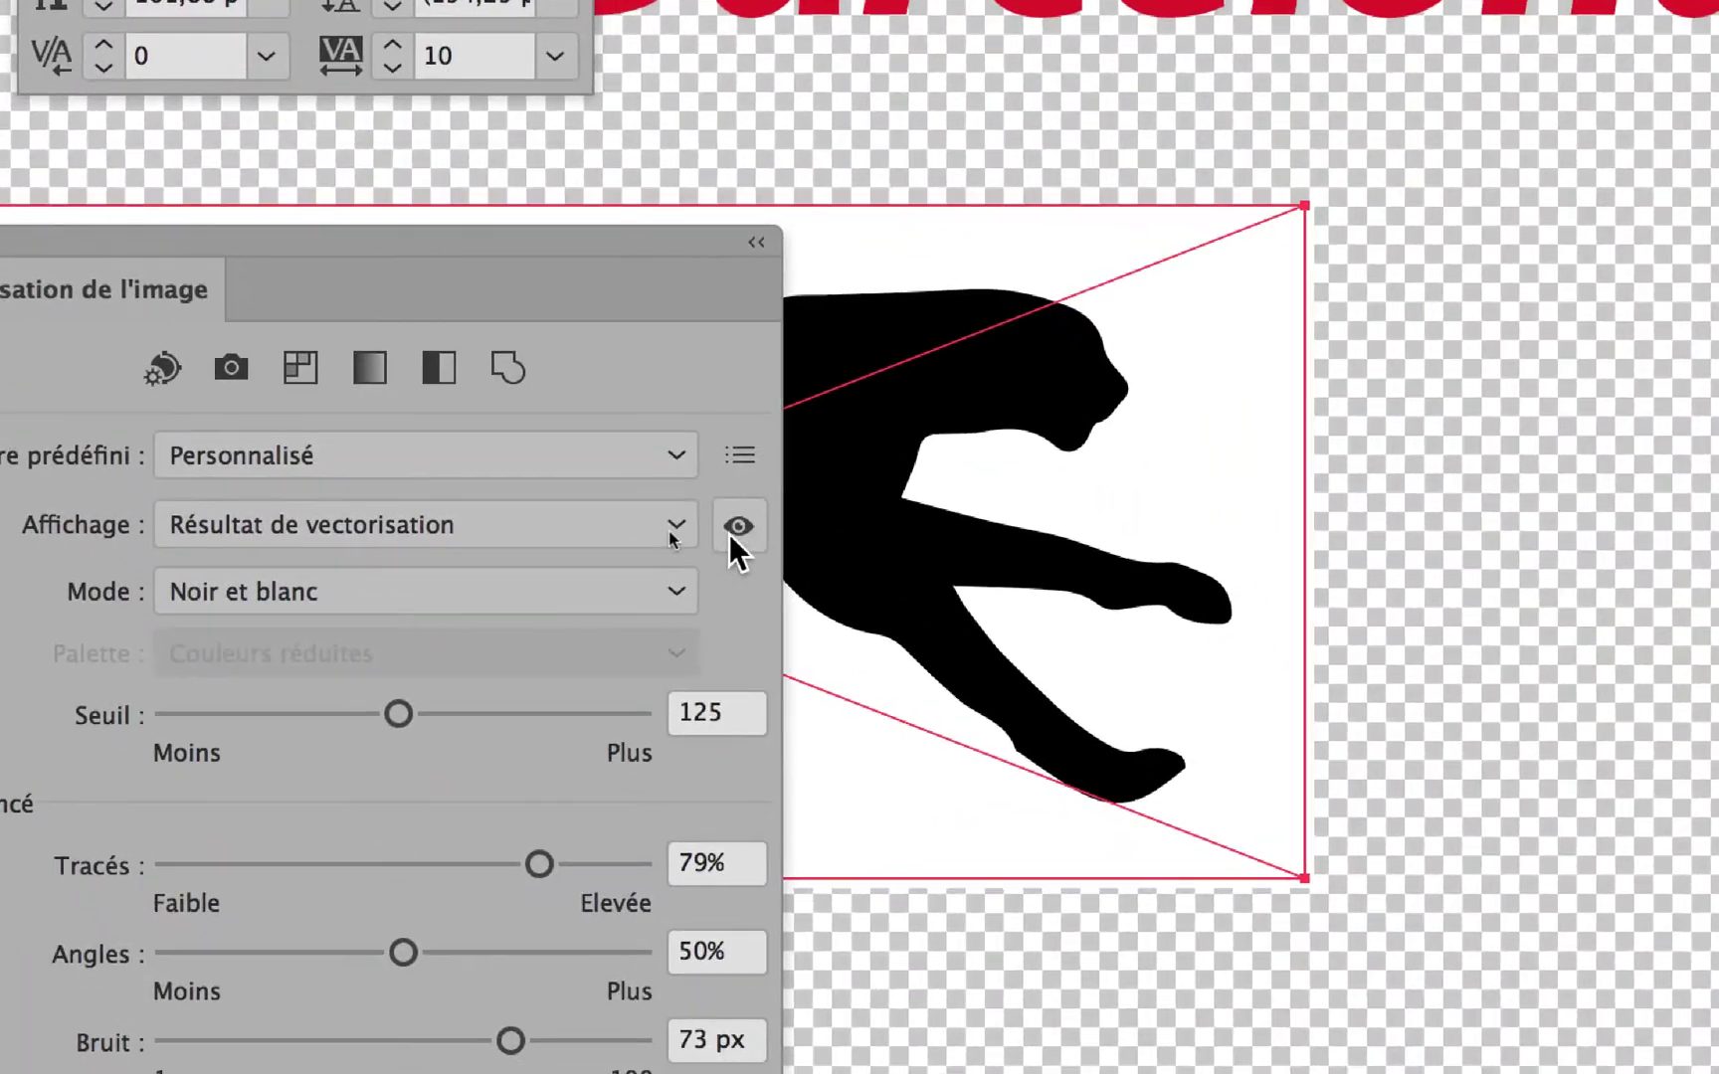
left_click(772, 569)
left_click(733, 537)
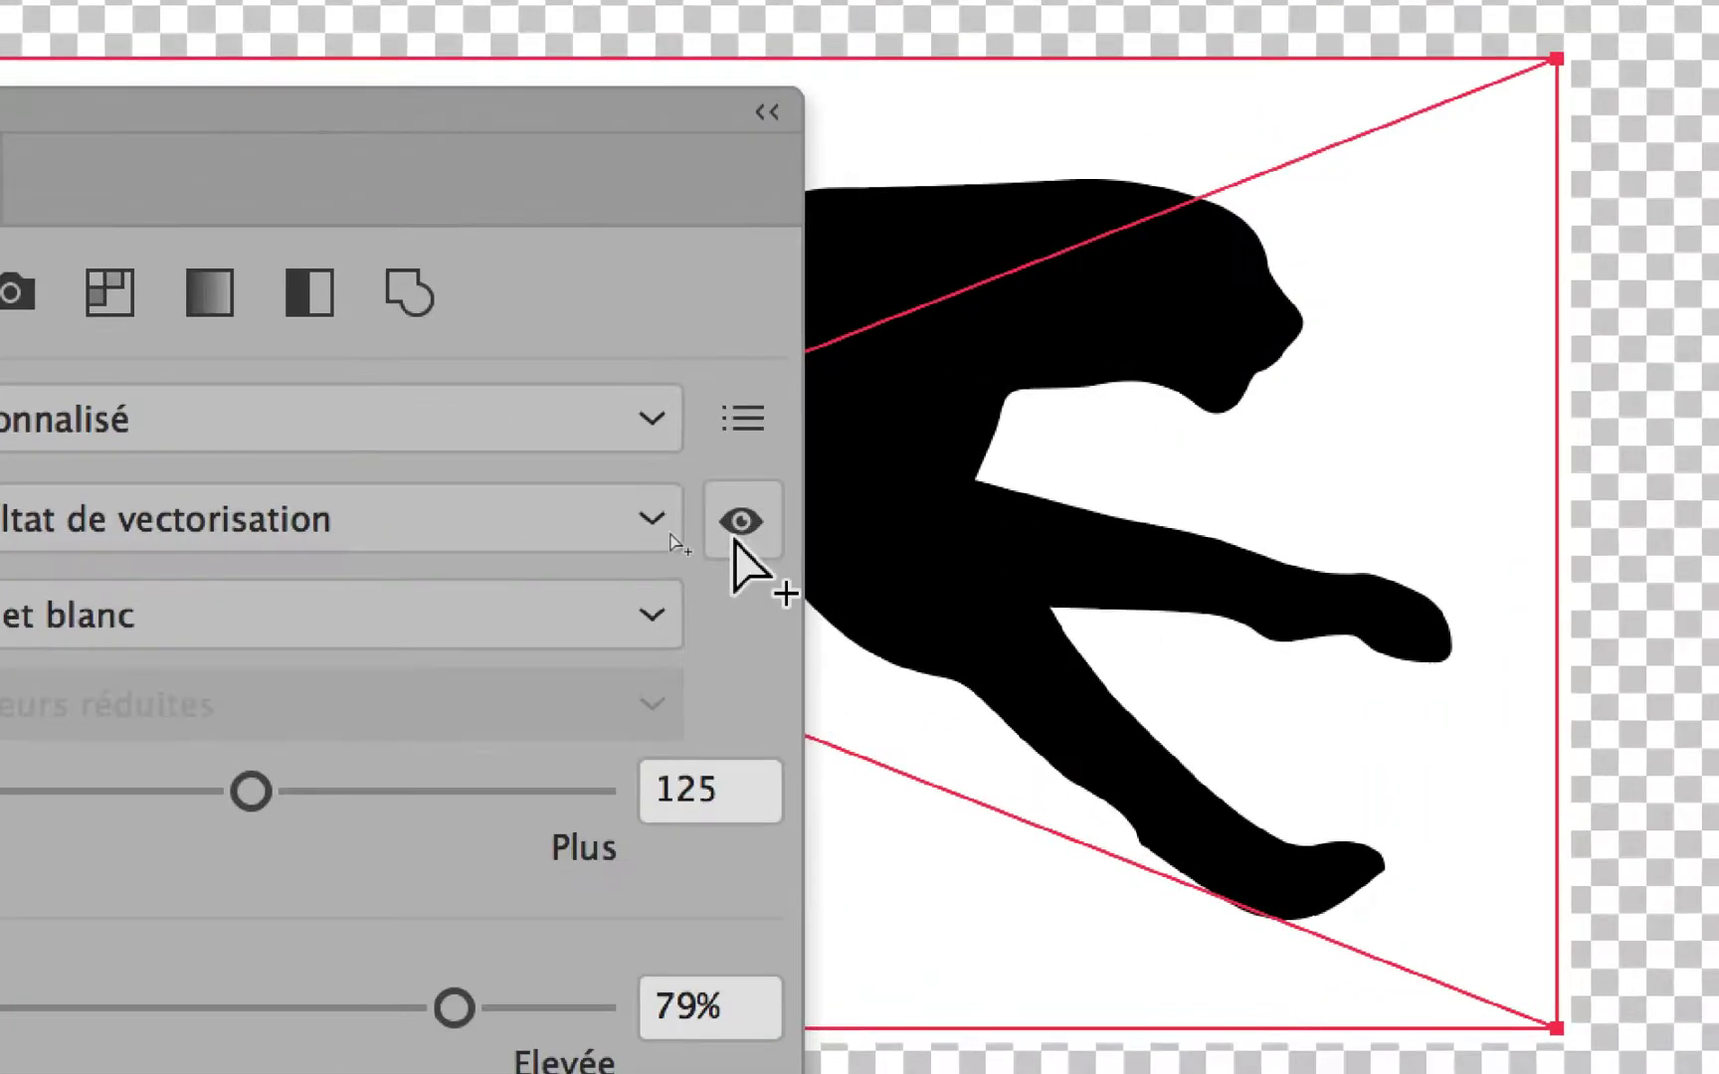
left_click(733, 537)
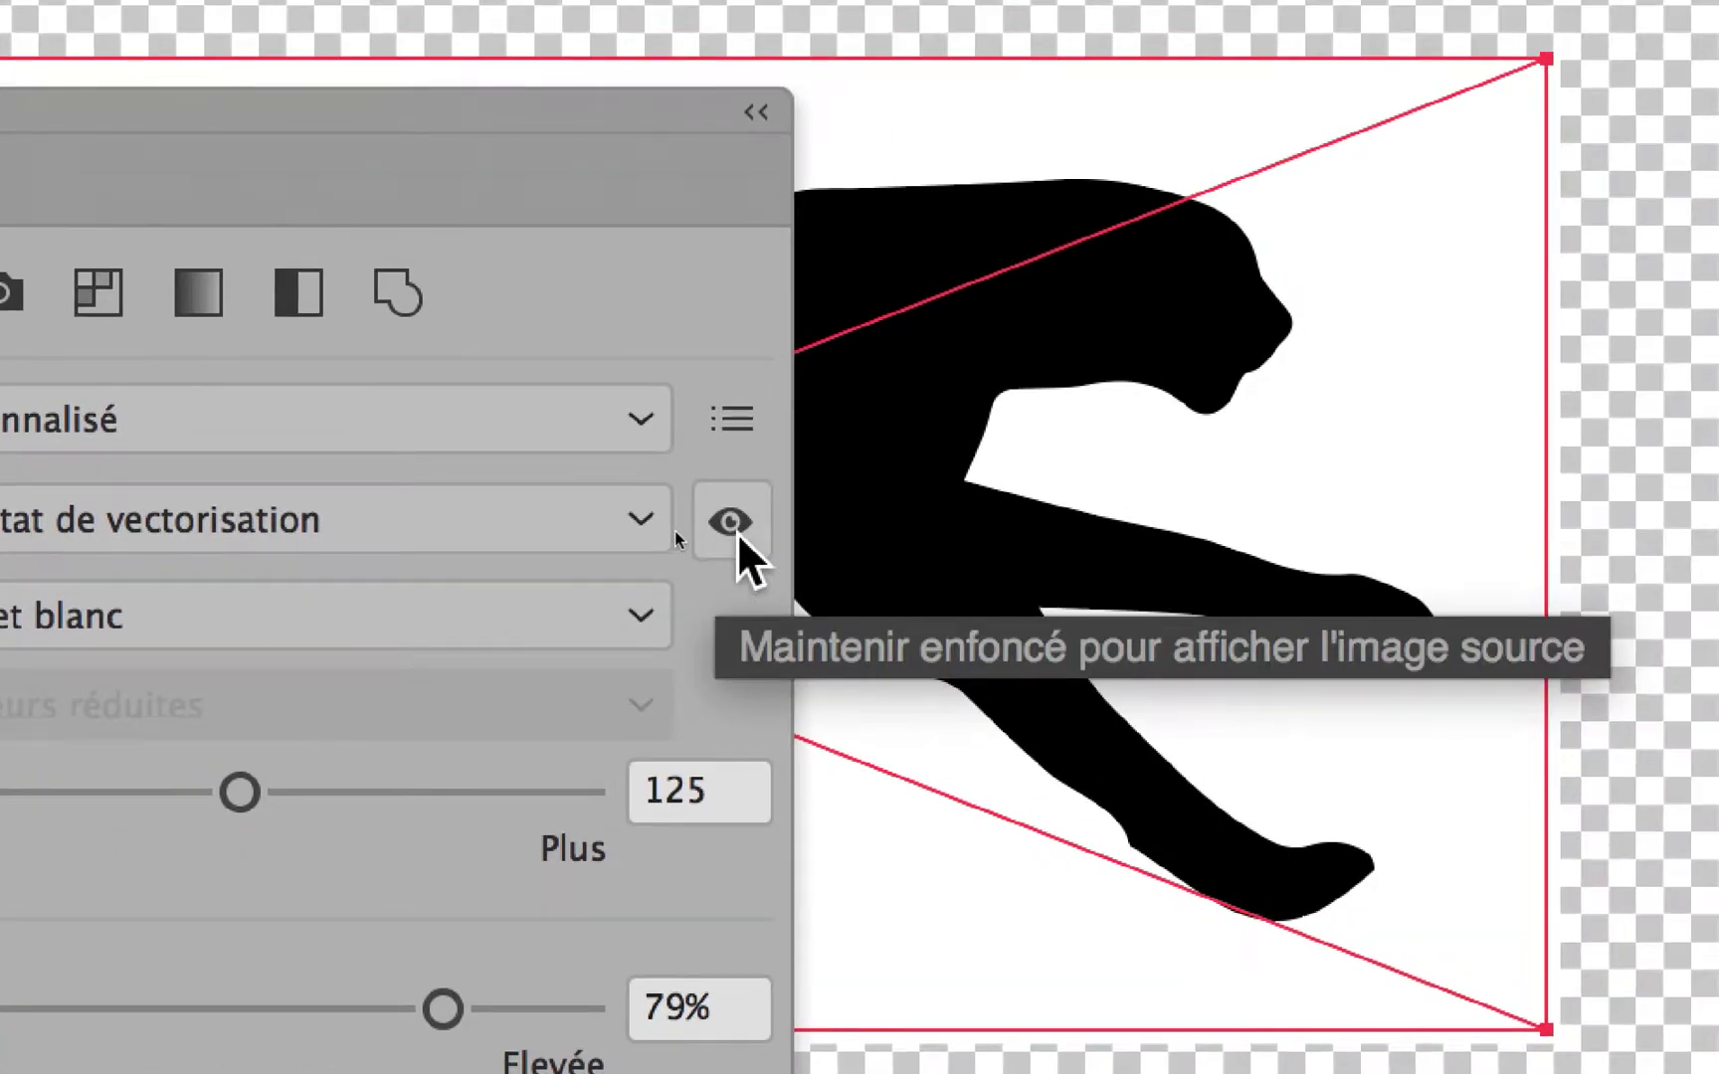
left_click(737, 532)
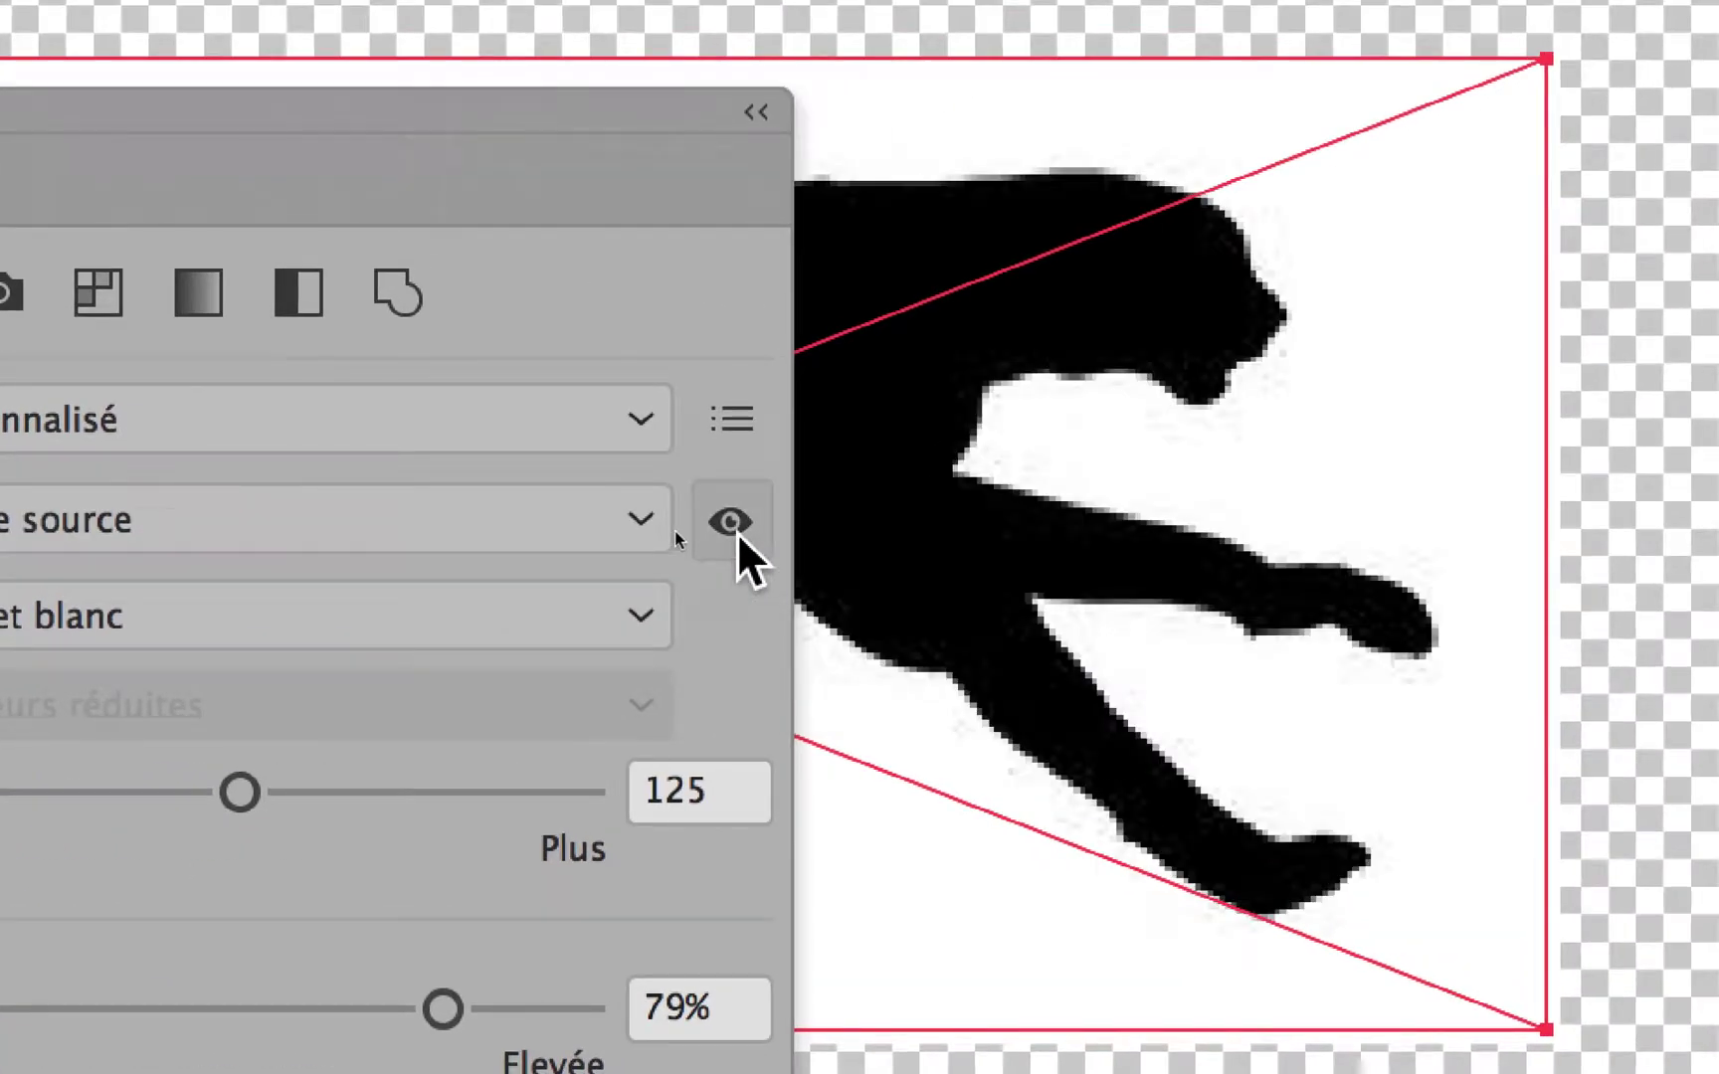
left_click(737, 532)
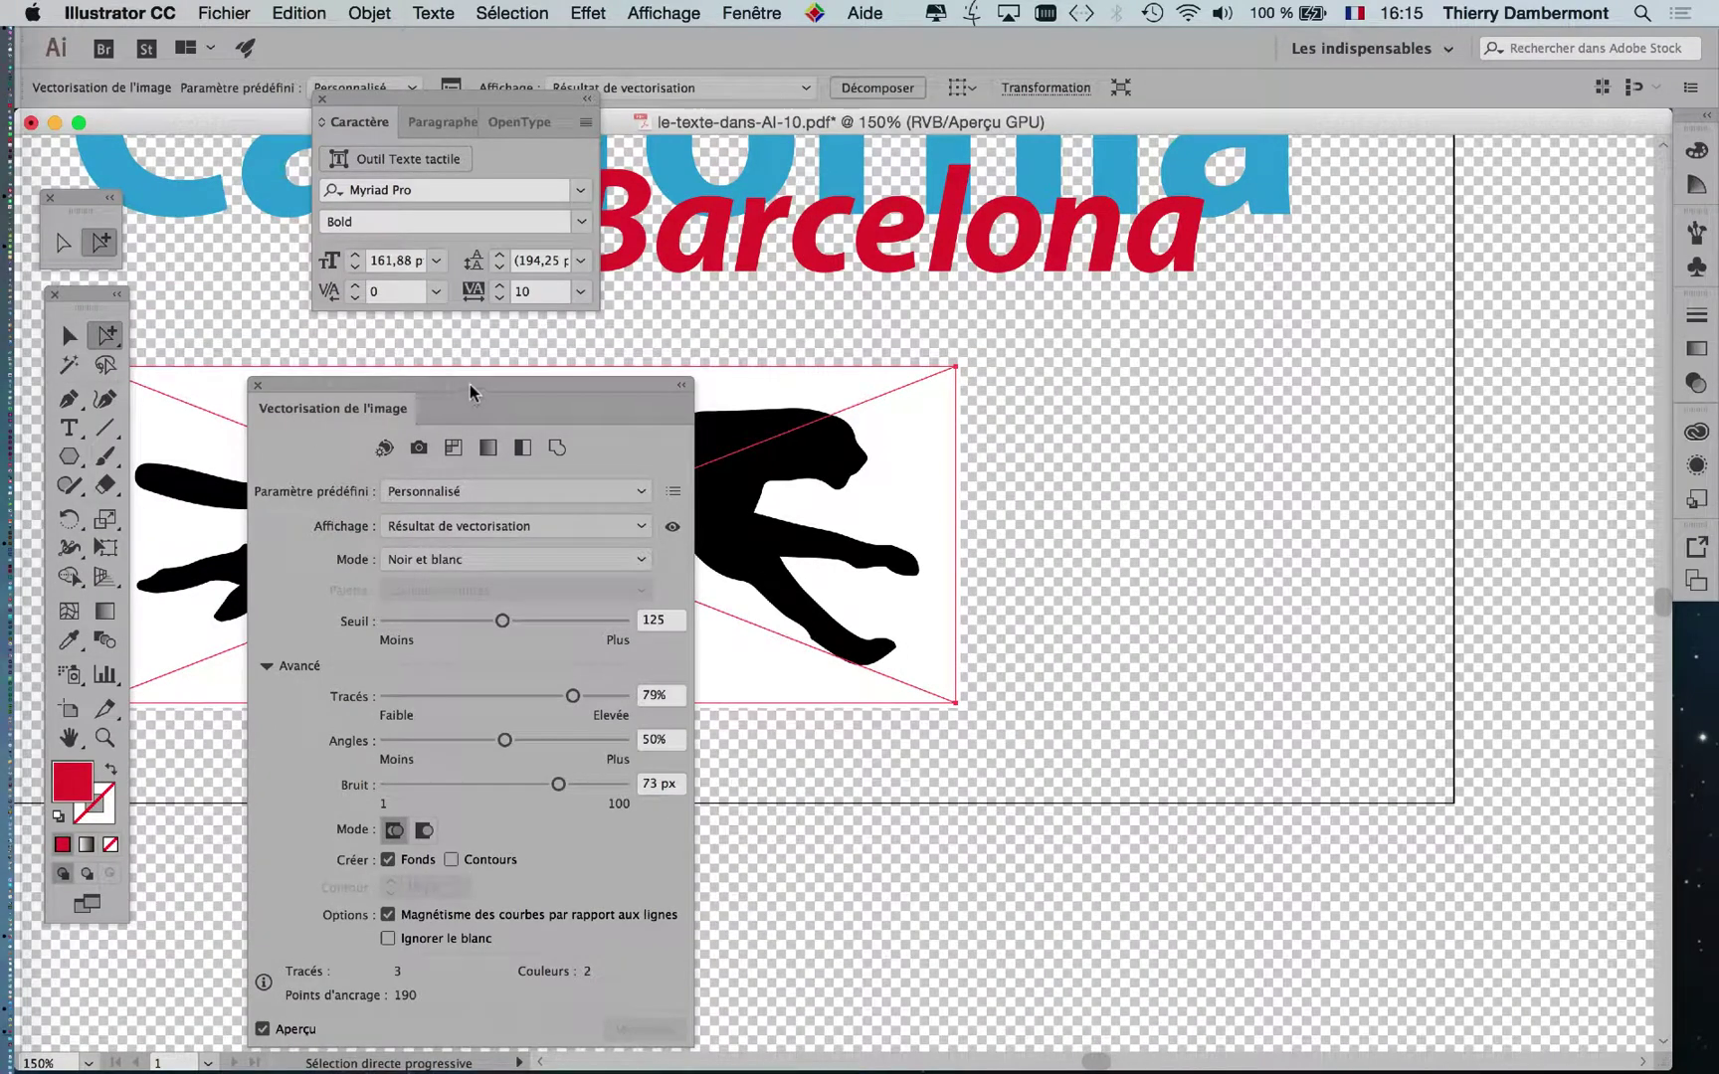
- Bring back the Calques panel and place it below the cheetah artwork
mouse_move(471, 385)
left_mouse_down()
mouse_move(914, 326)
mouse_move(1254, 195)
mouse_move(1238, 194)
left_mouse_up()
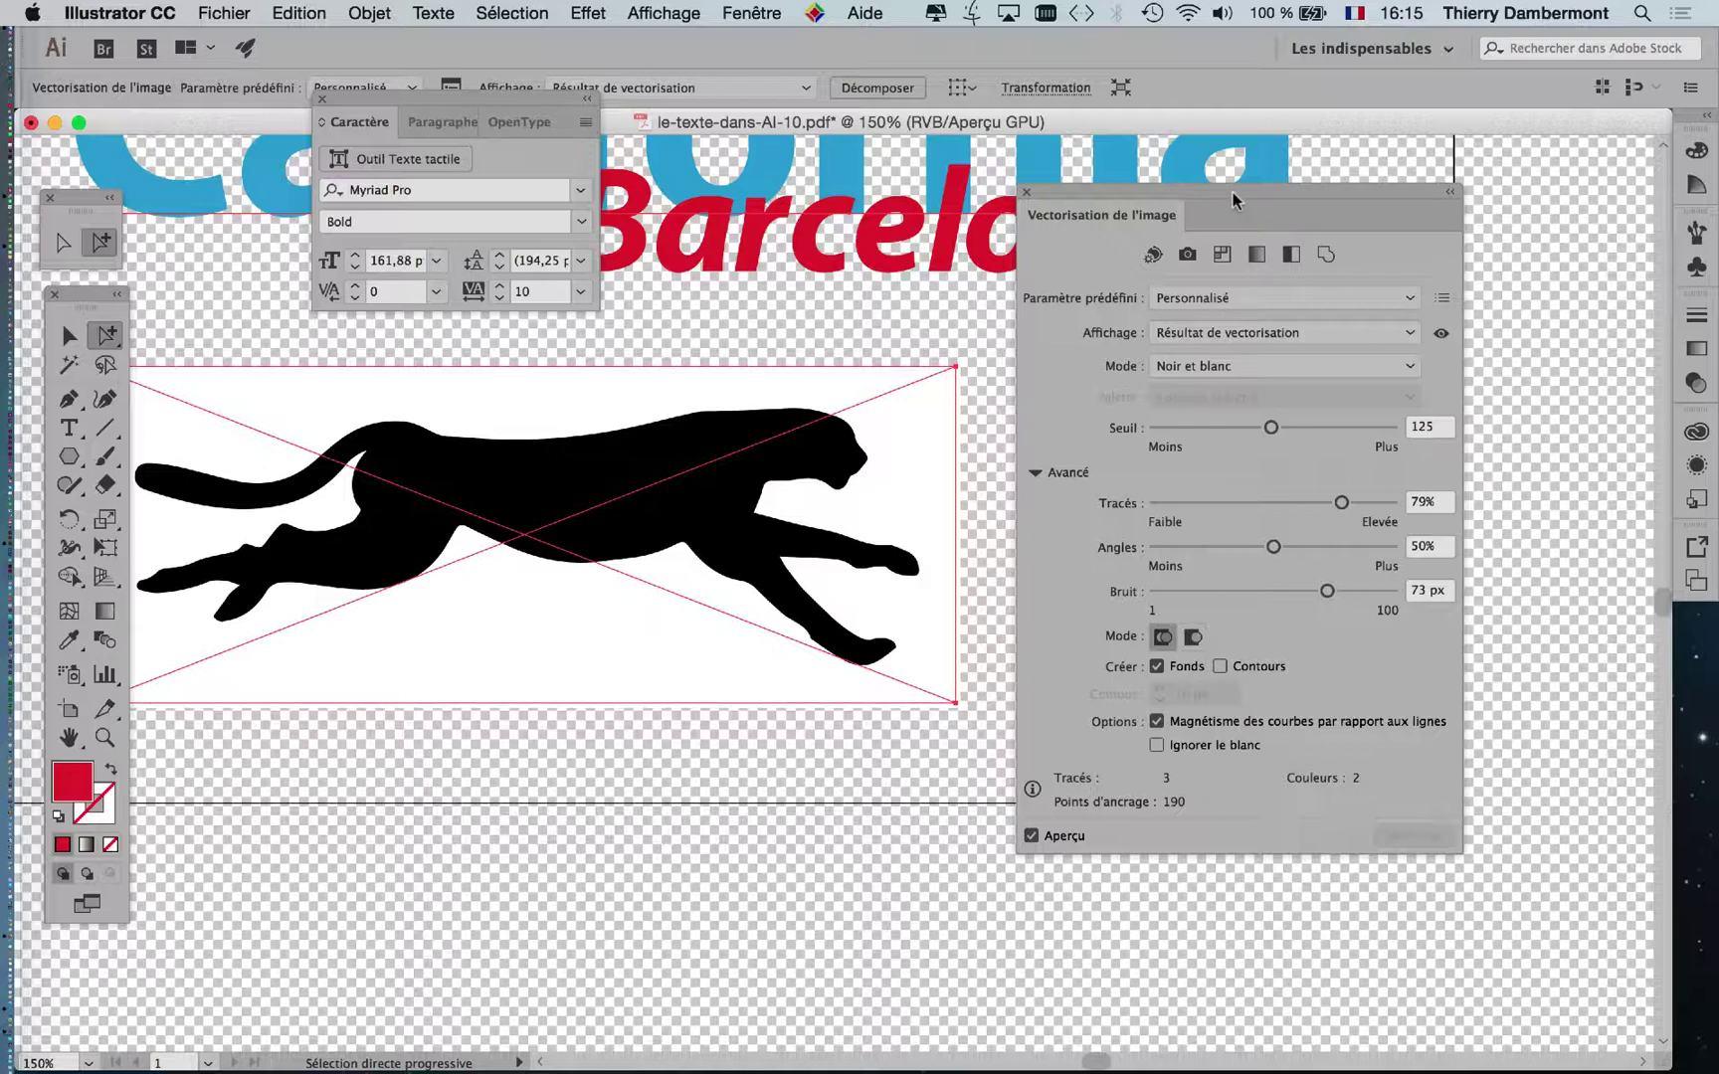
left_click_drag(1233, 192, 1086, 213)
mouse_move(841, 221)
left_mouse_down()
mouse_move(429, 317)
mouse_move(382, 378)
left_mouse_up()
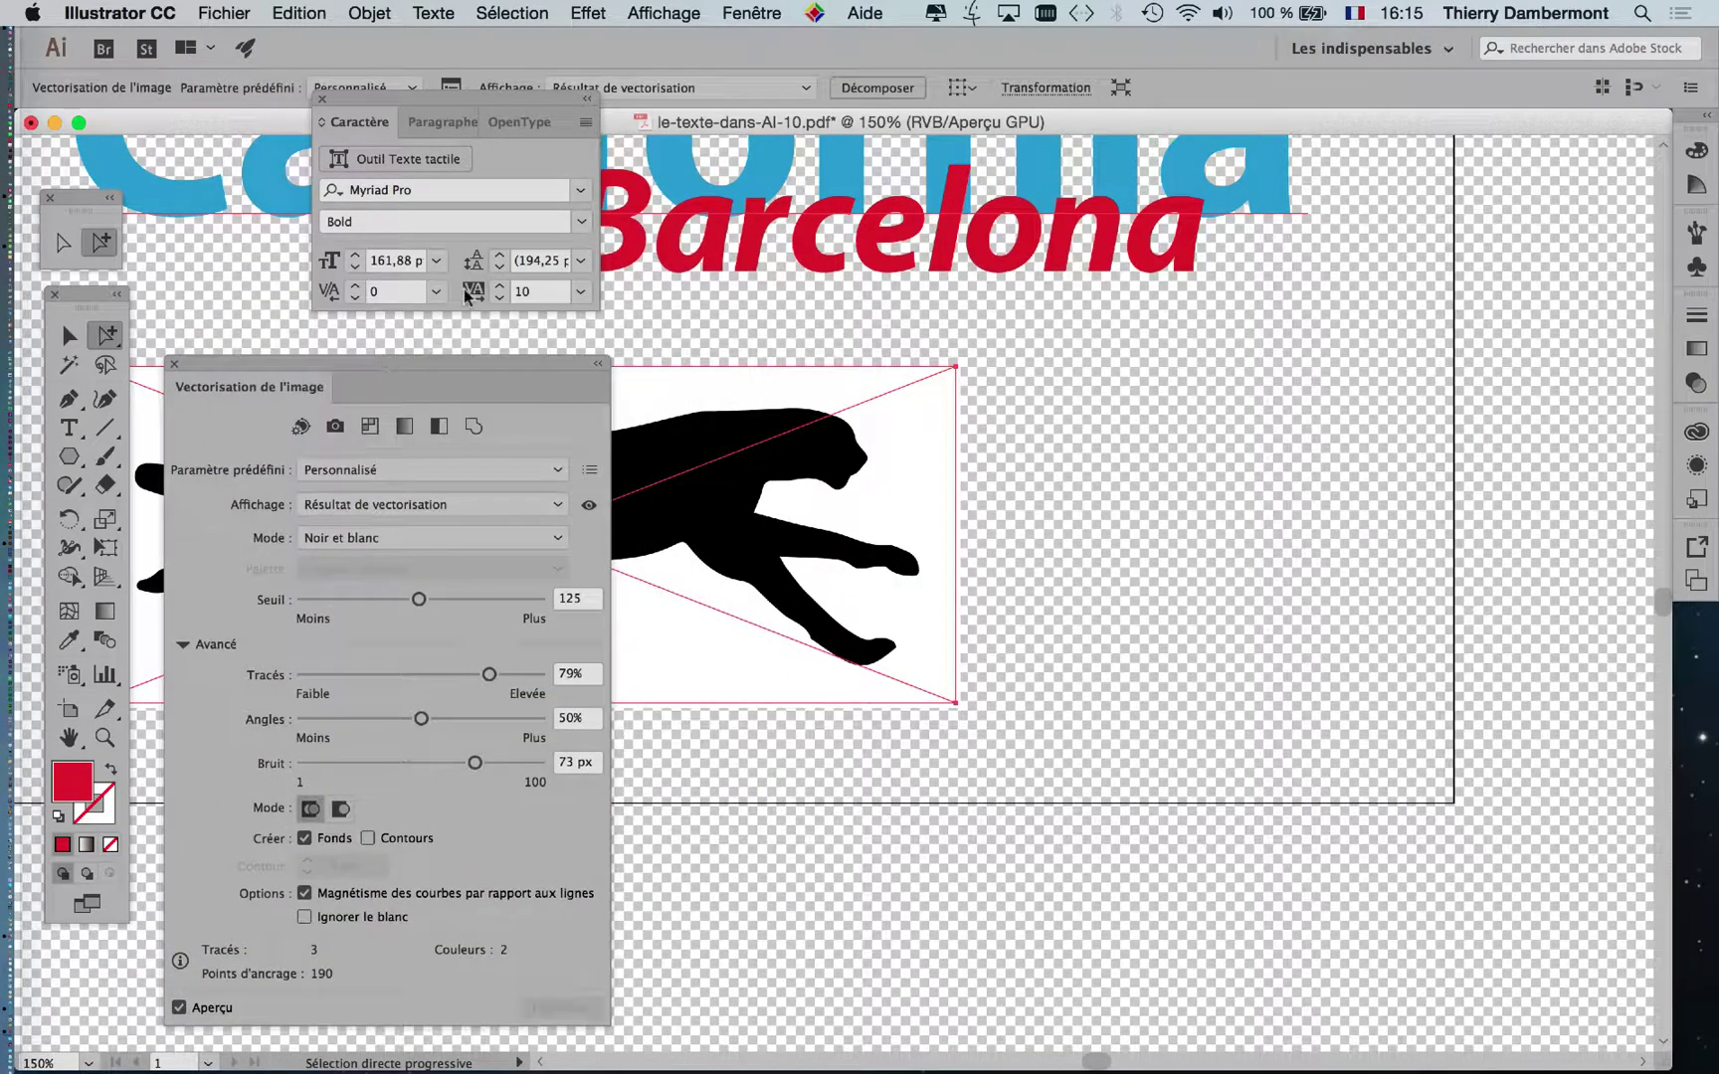
left_click(736, 11)
left_click(852, 454)
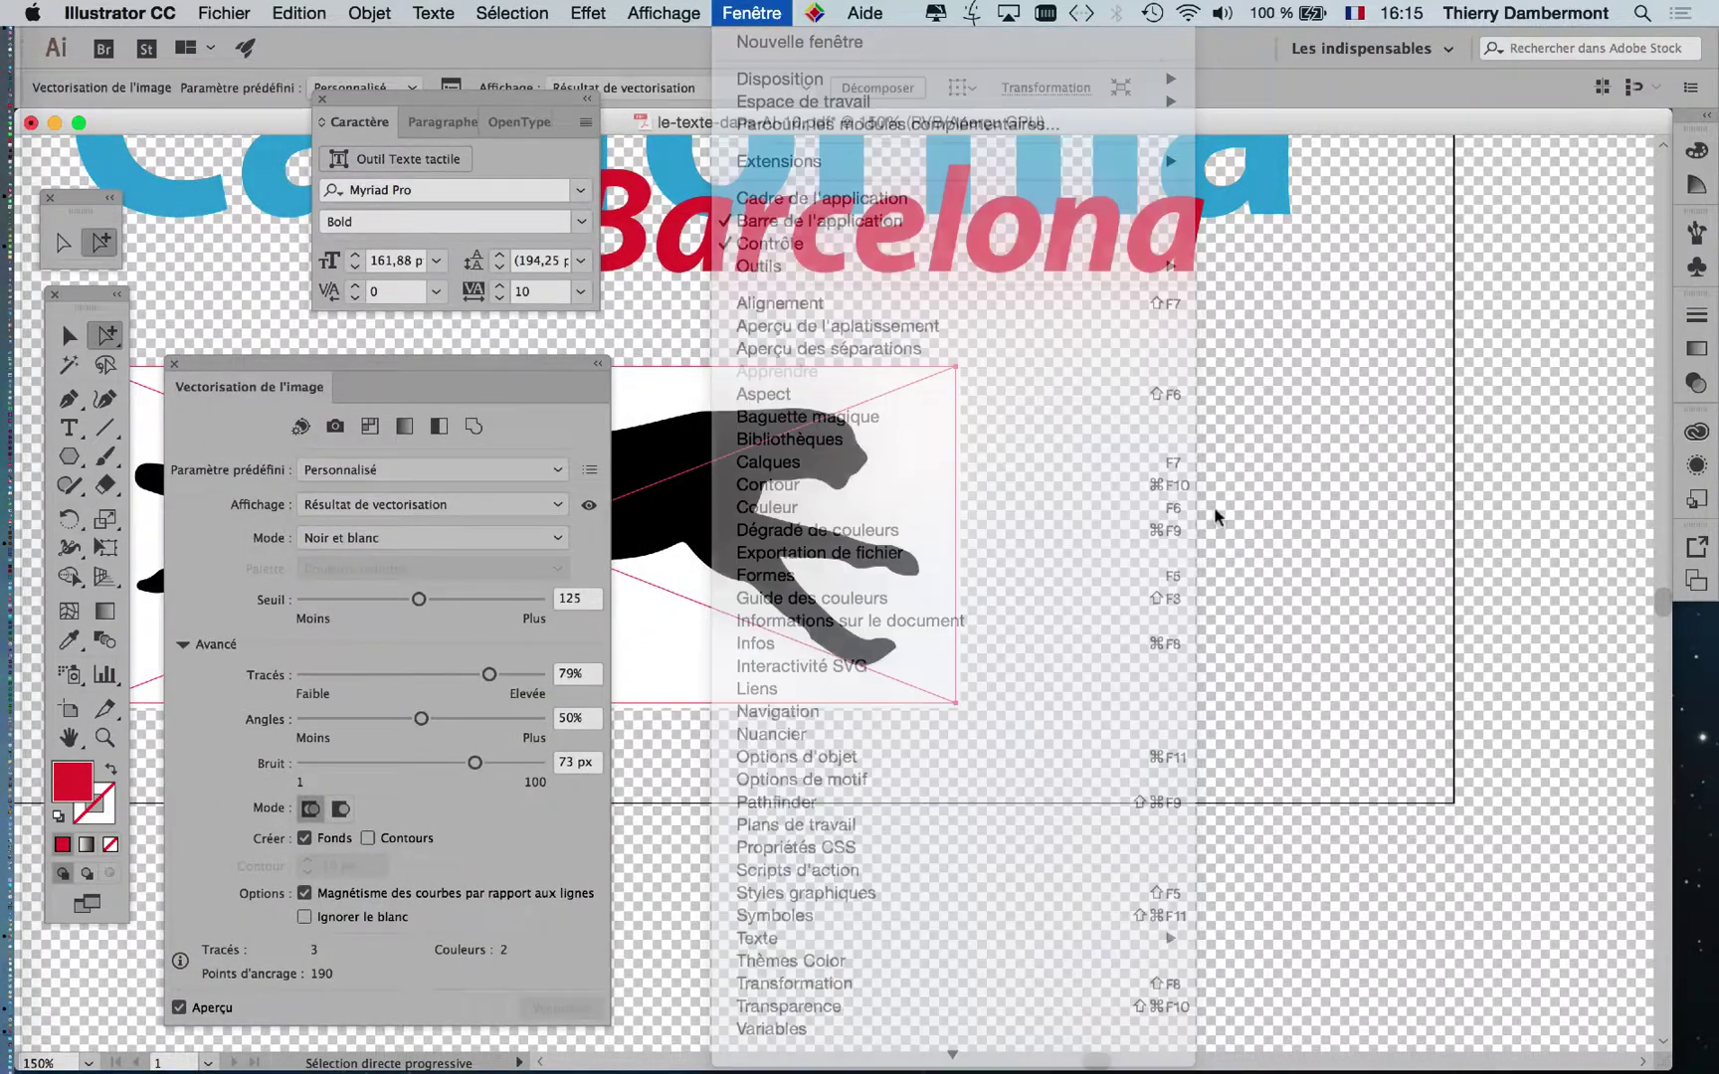
left_click_drag(1378, 209, 1097, 360)
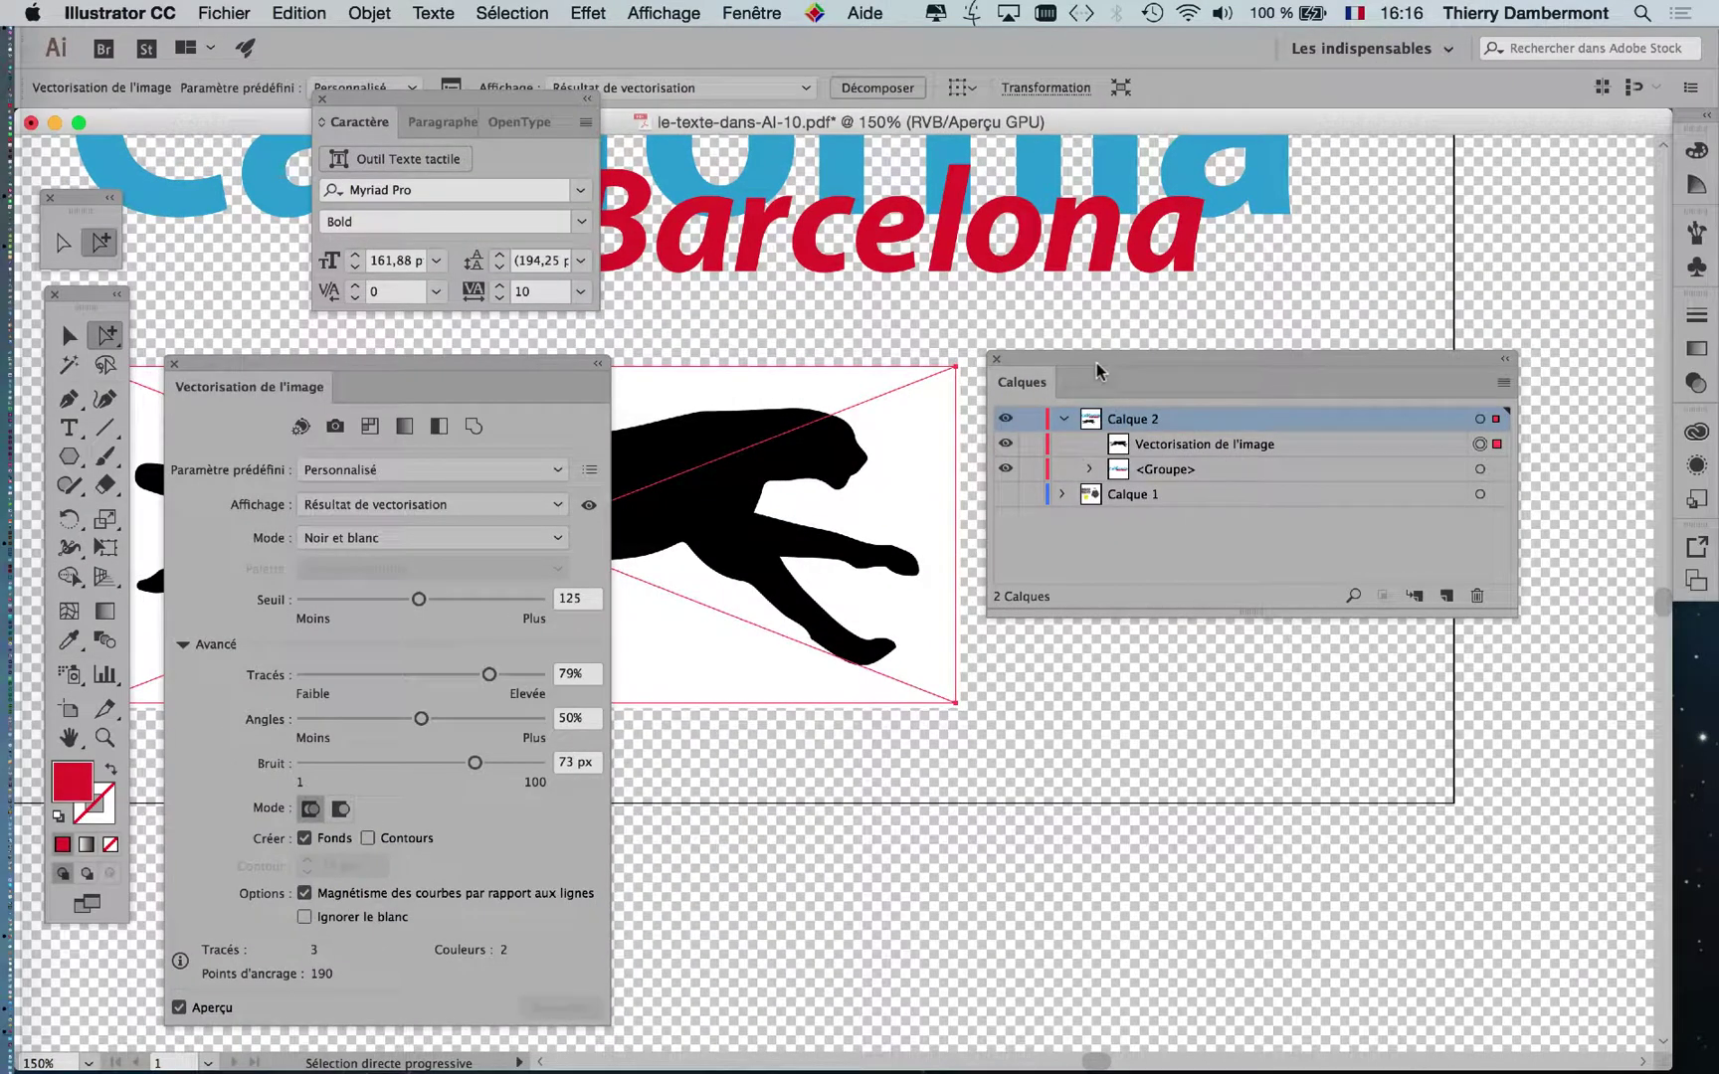
left_click_drag(1096, 365, 896, 906)
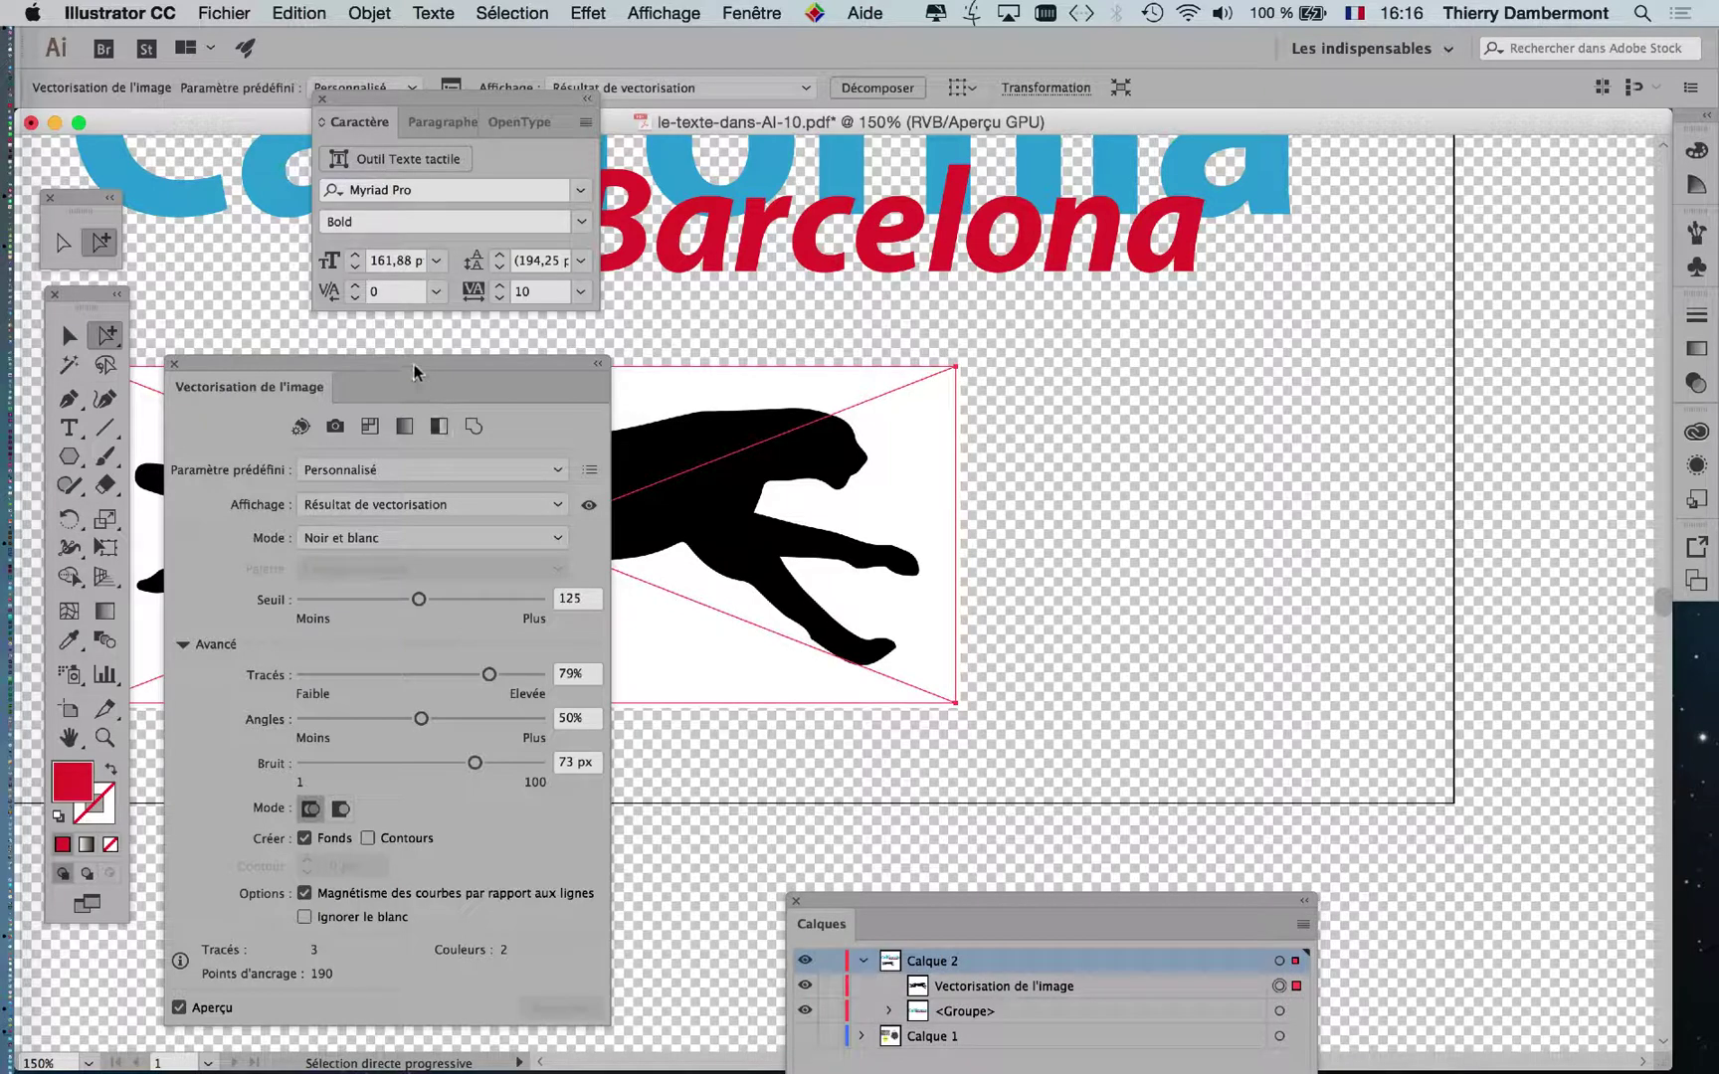
- Move the tracing settings clear of the cheetah and make the trace ignore white
left_click_drag(414, 366, 1253, 150)
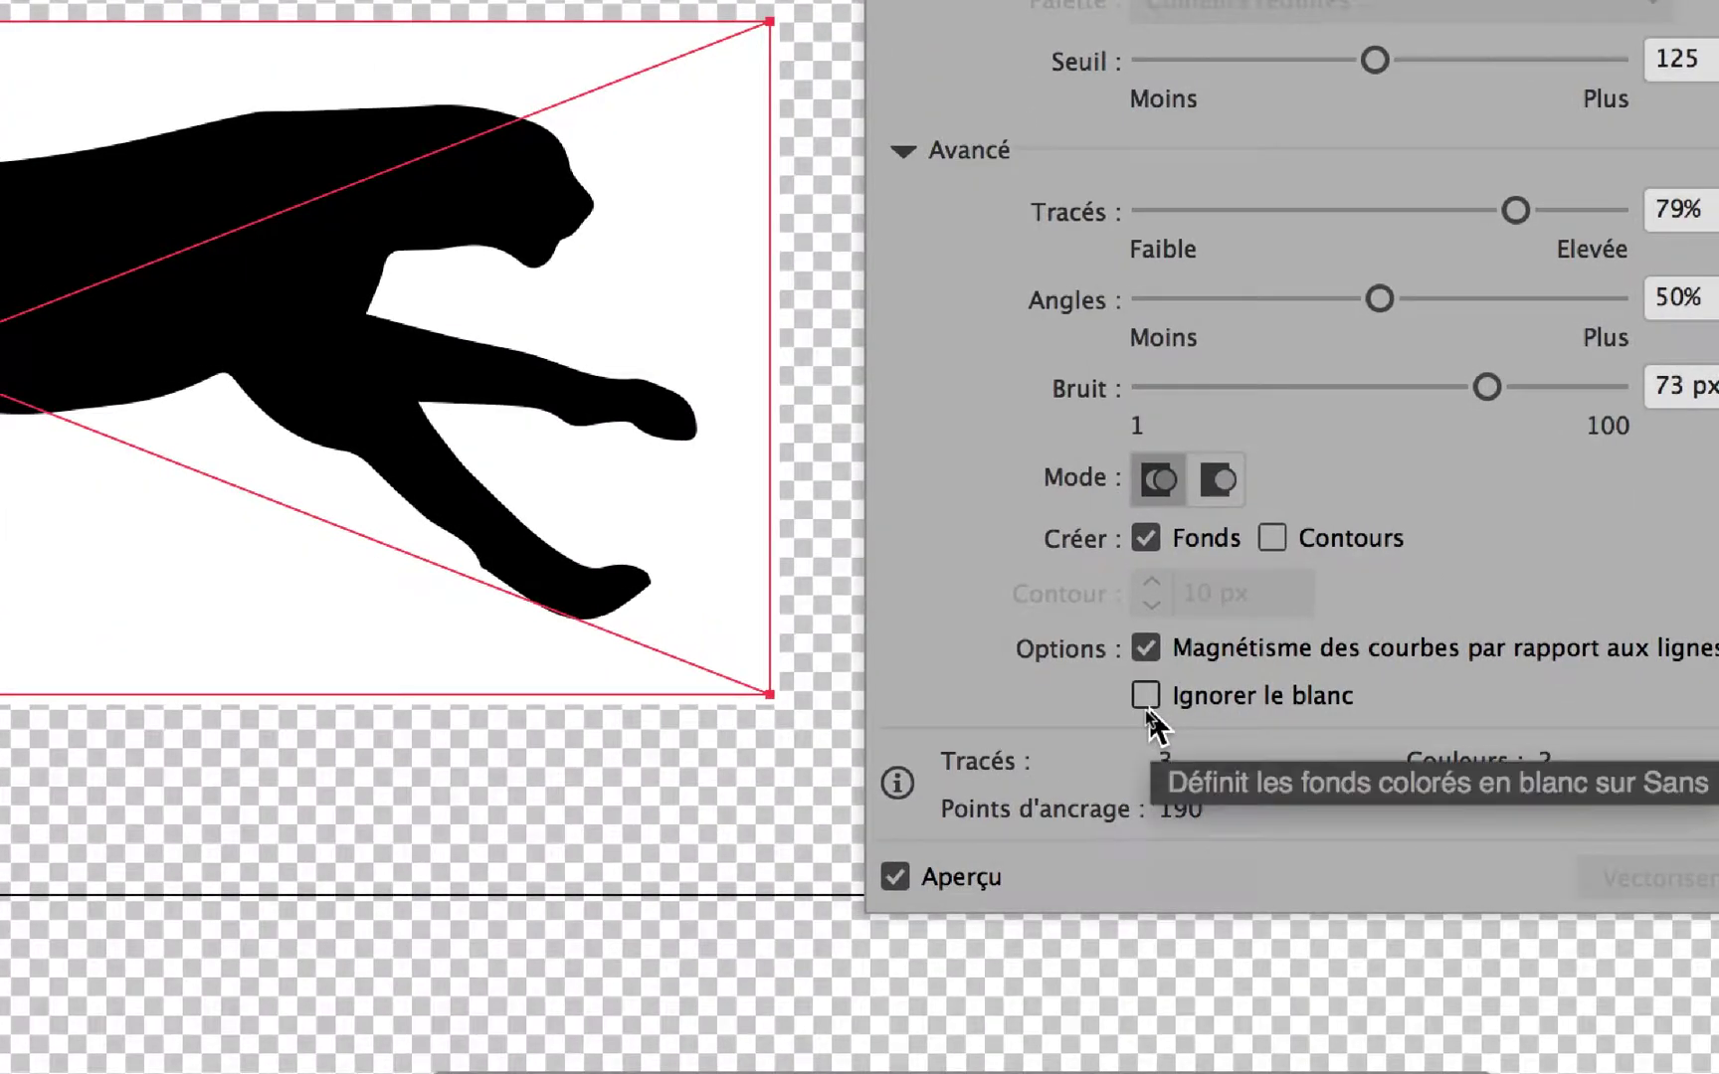
left_click(1146, 698)
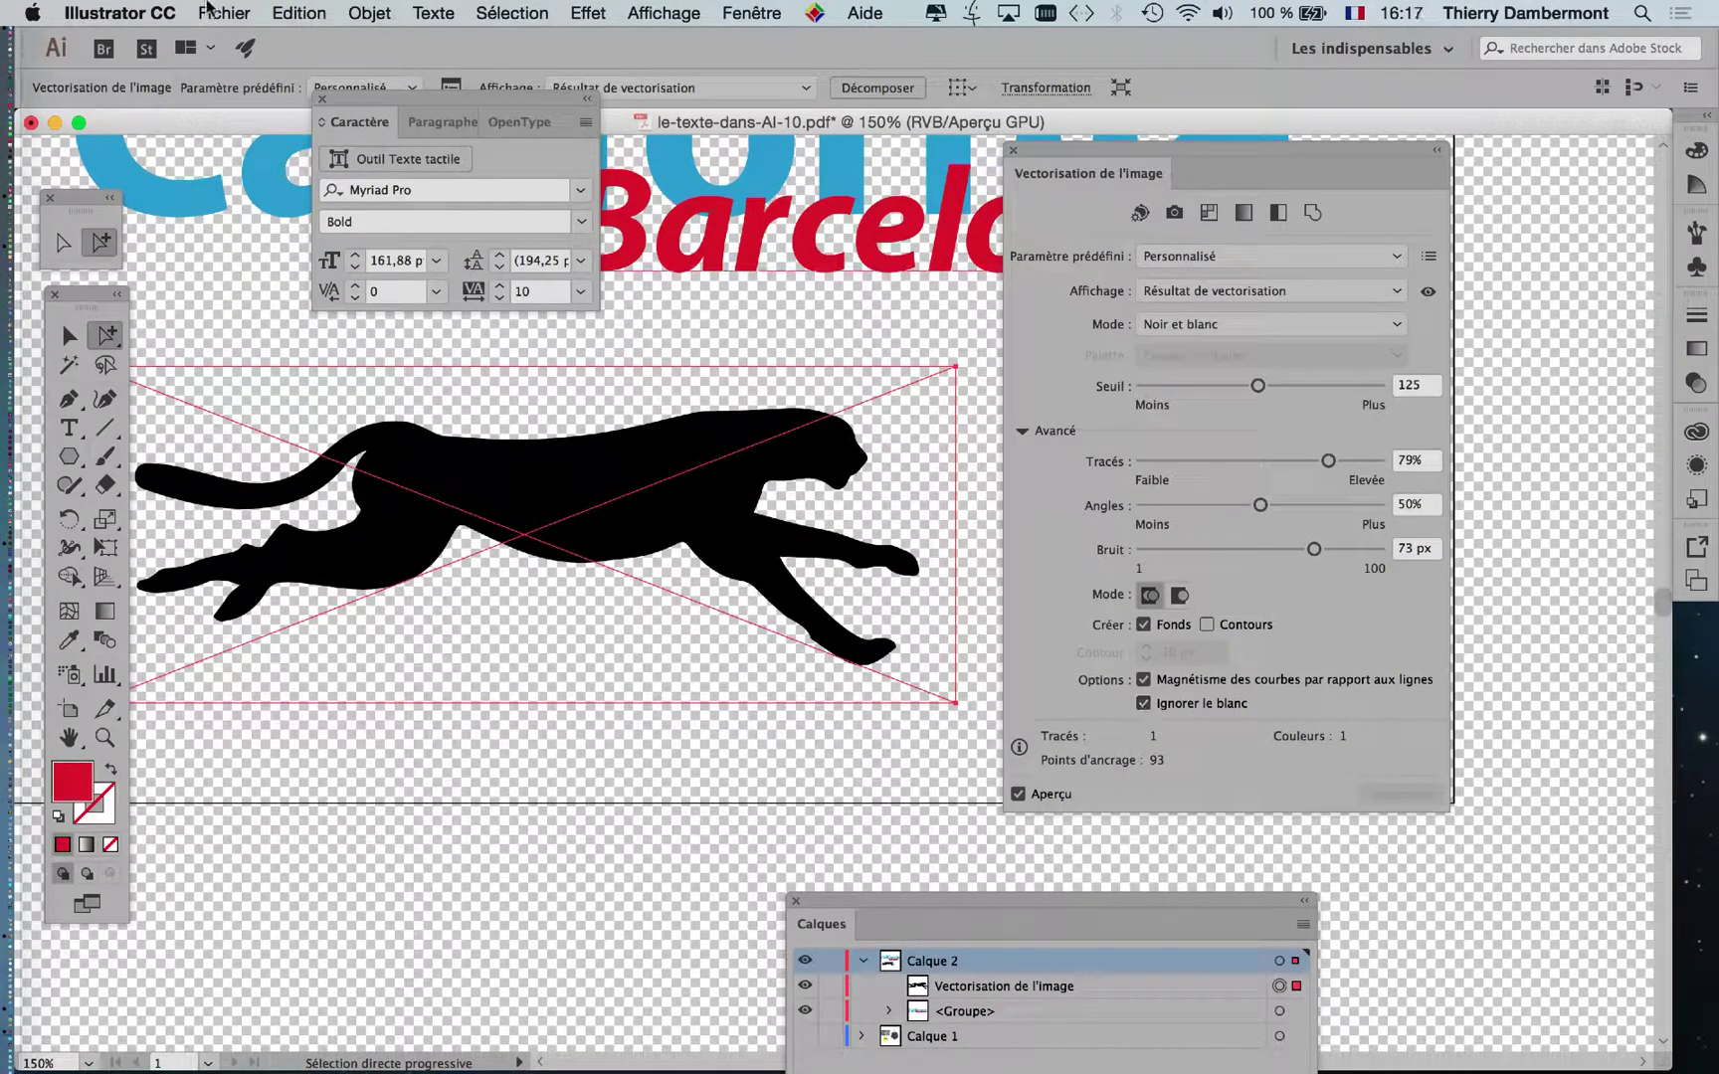
- Save the document under the new name le-texte-dans-AI-11.pdf as Adobe PDF with the [Illustrator par défaut] preset
left_click(213, 10)
left_click(230, 8)
left_click(231, 8)
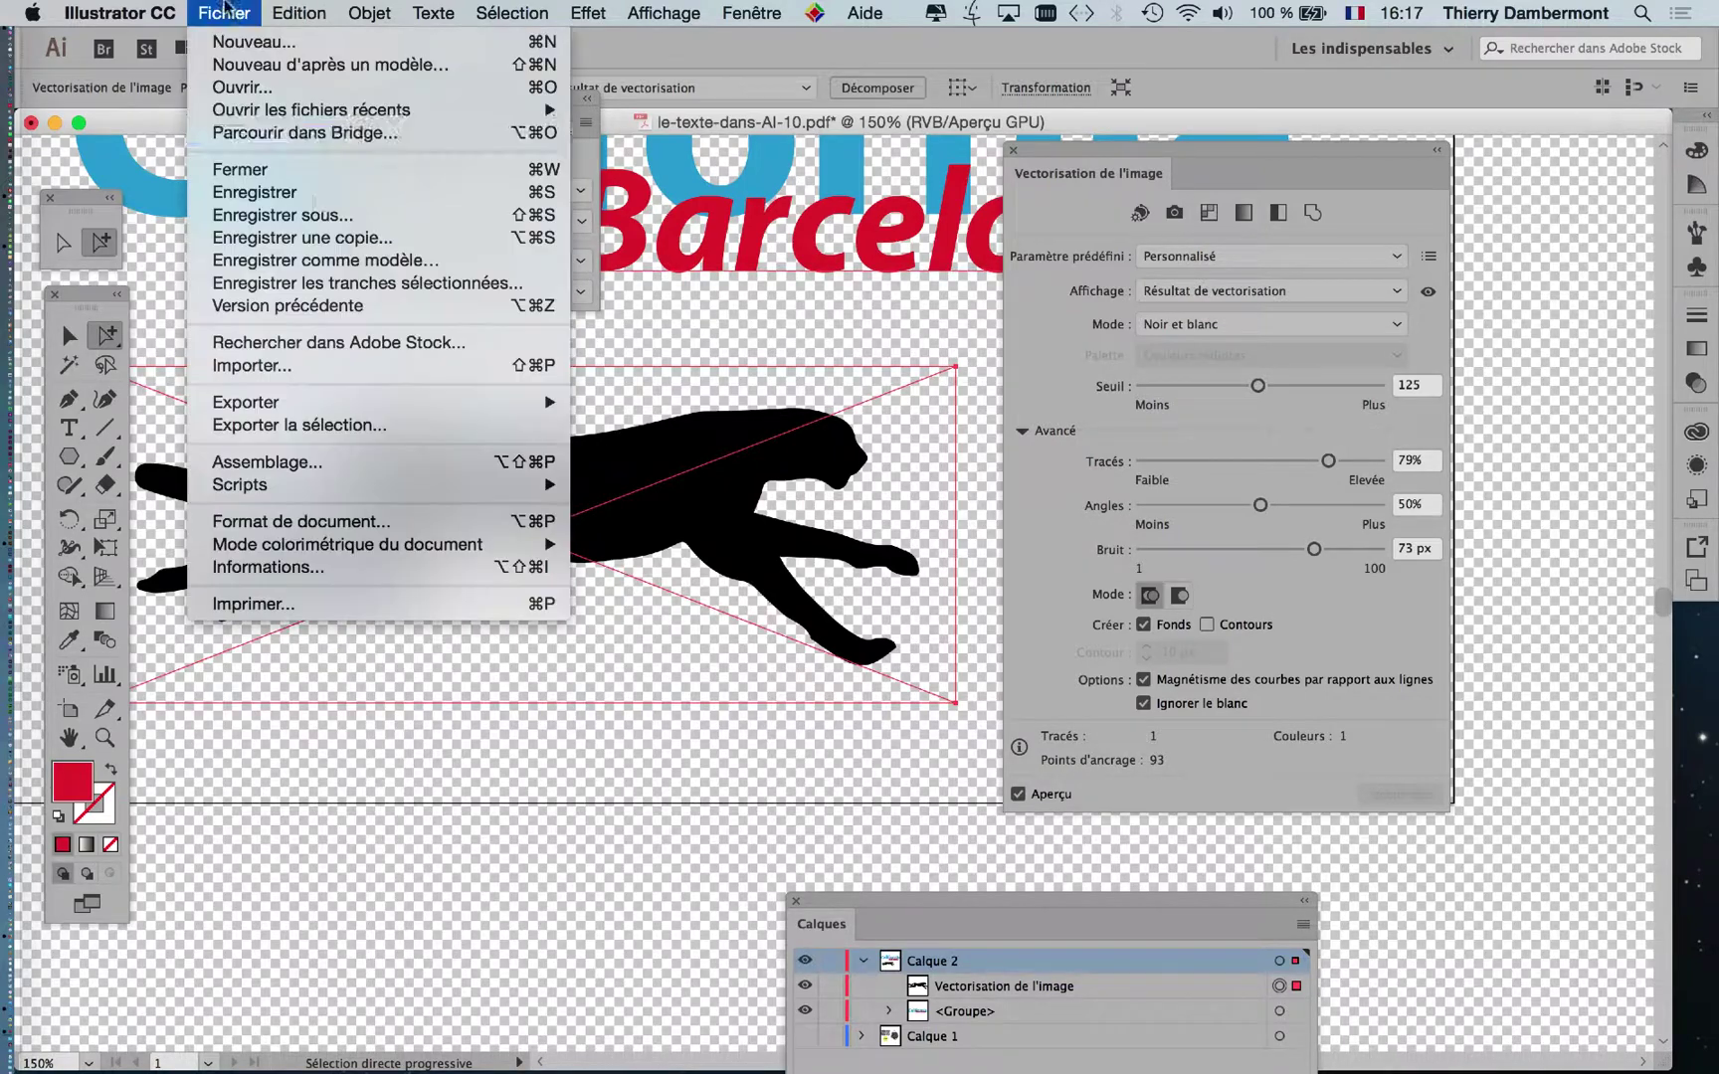
left_click(333, 216)
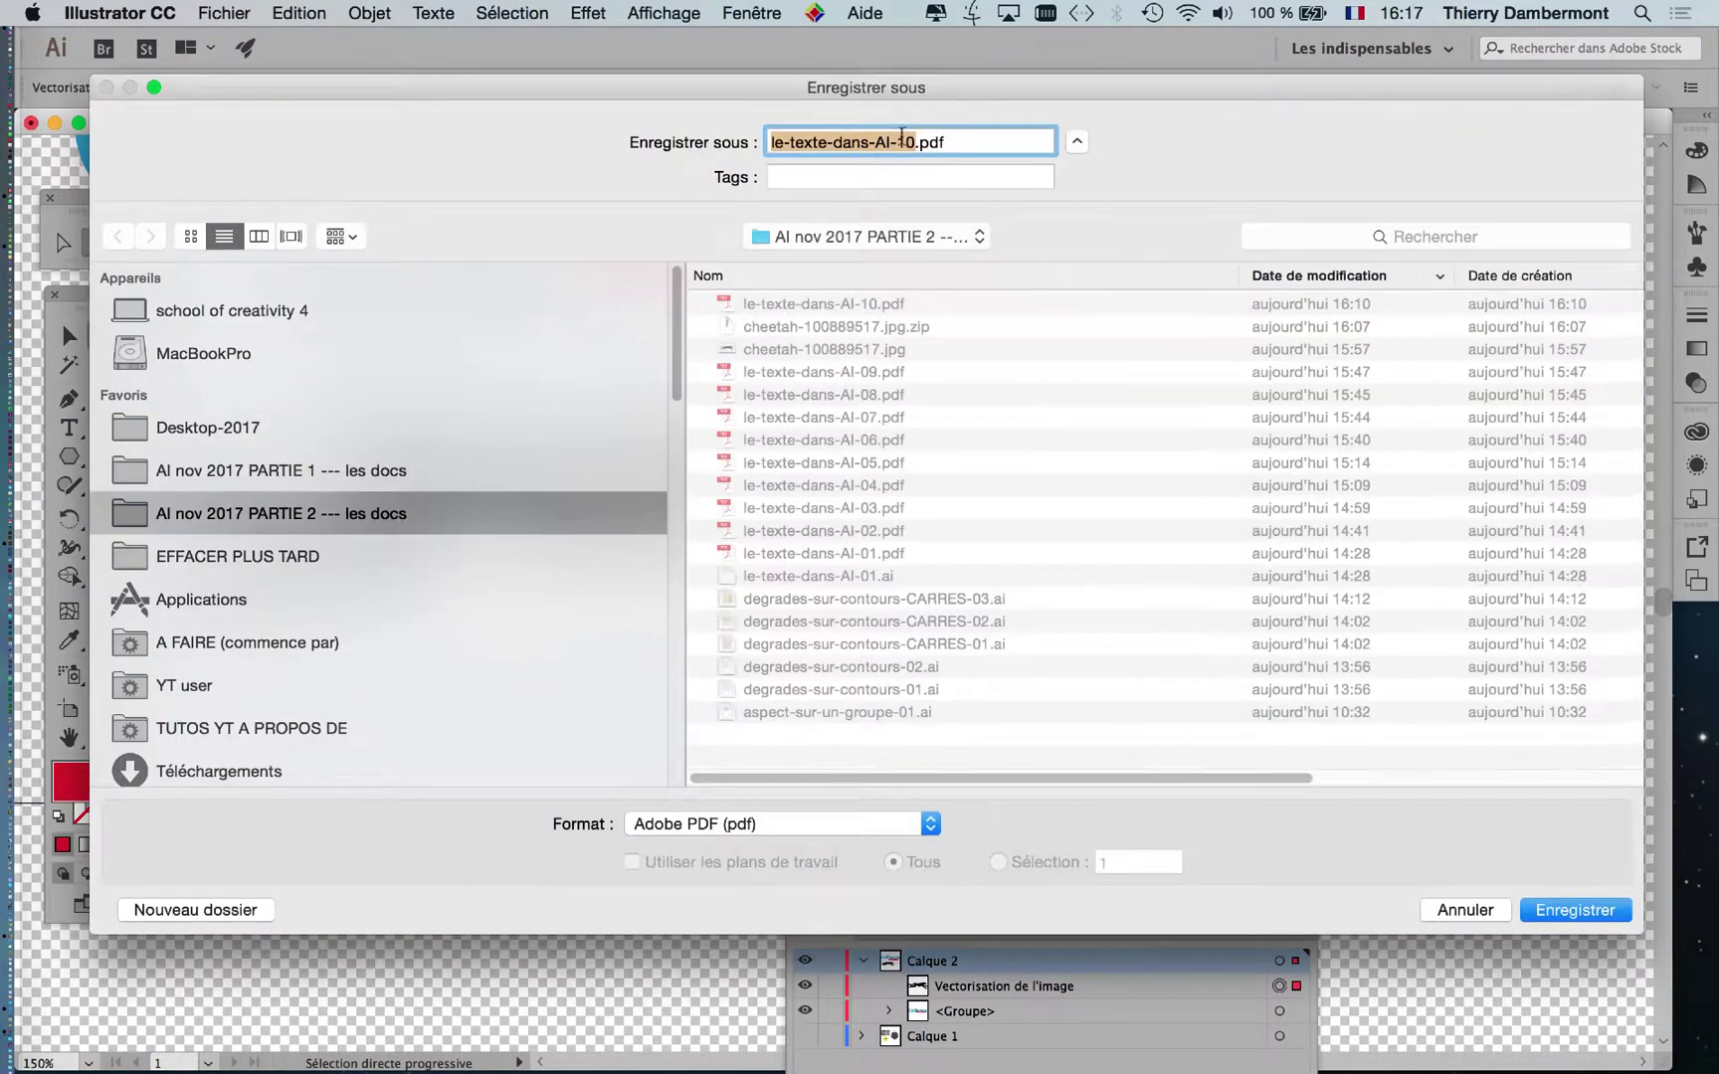
left_click(912, 144)
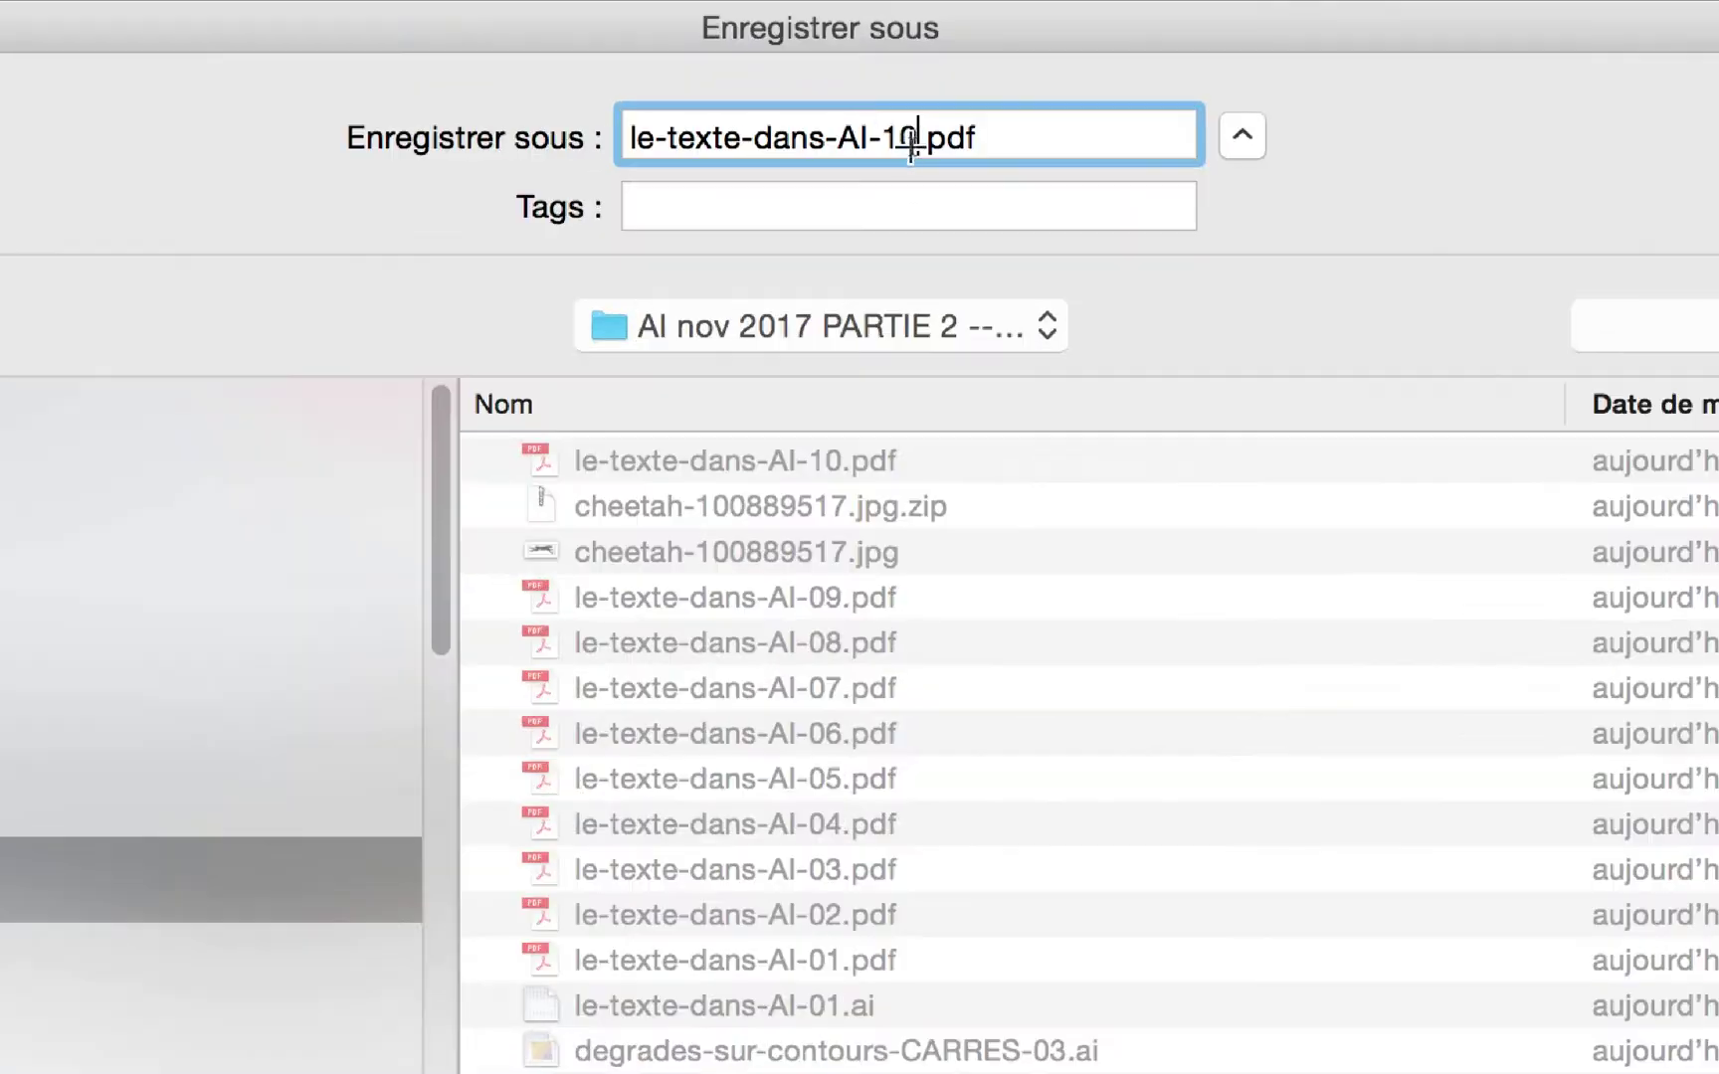
key("BackSpace")
type("1")
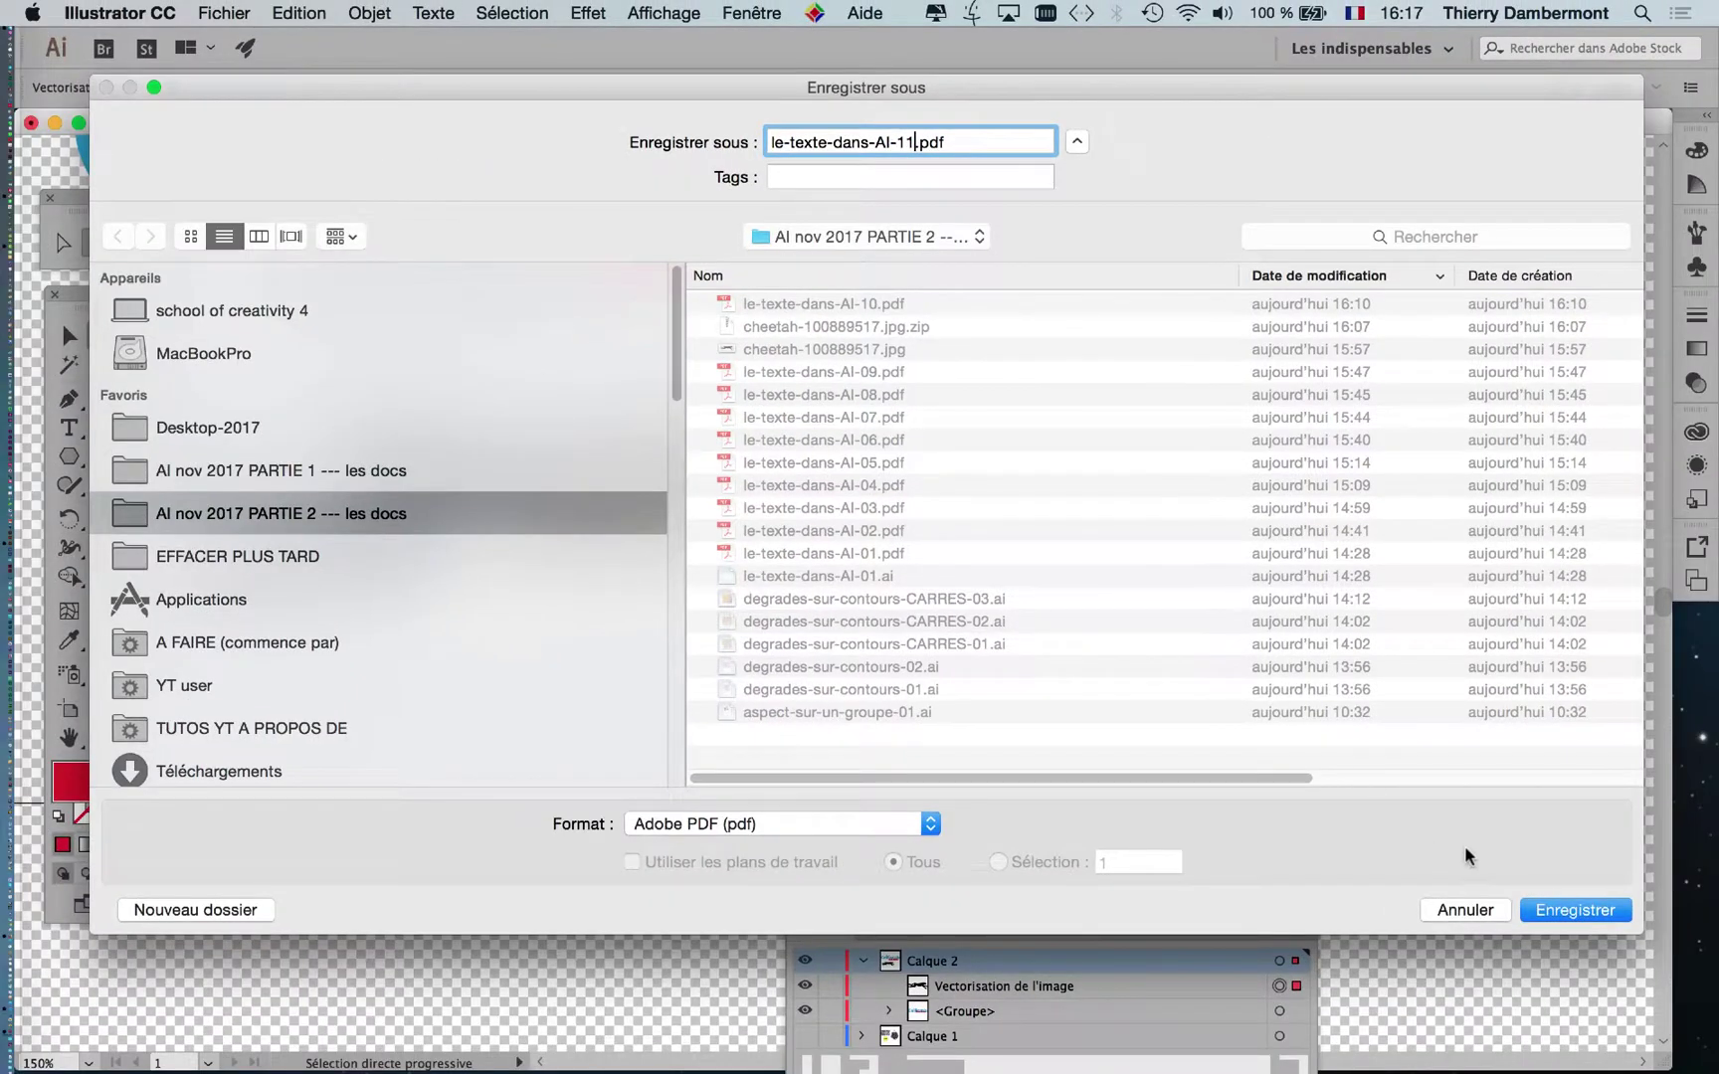
left_click(1579, 914)
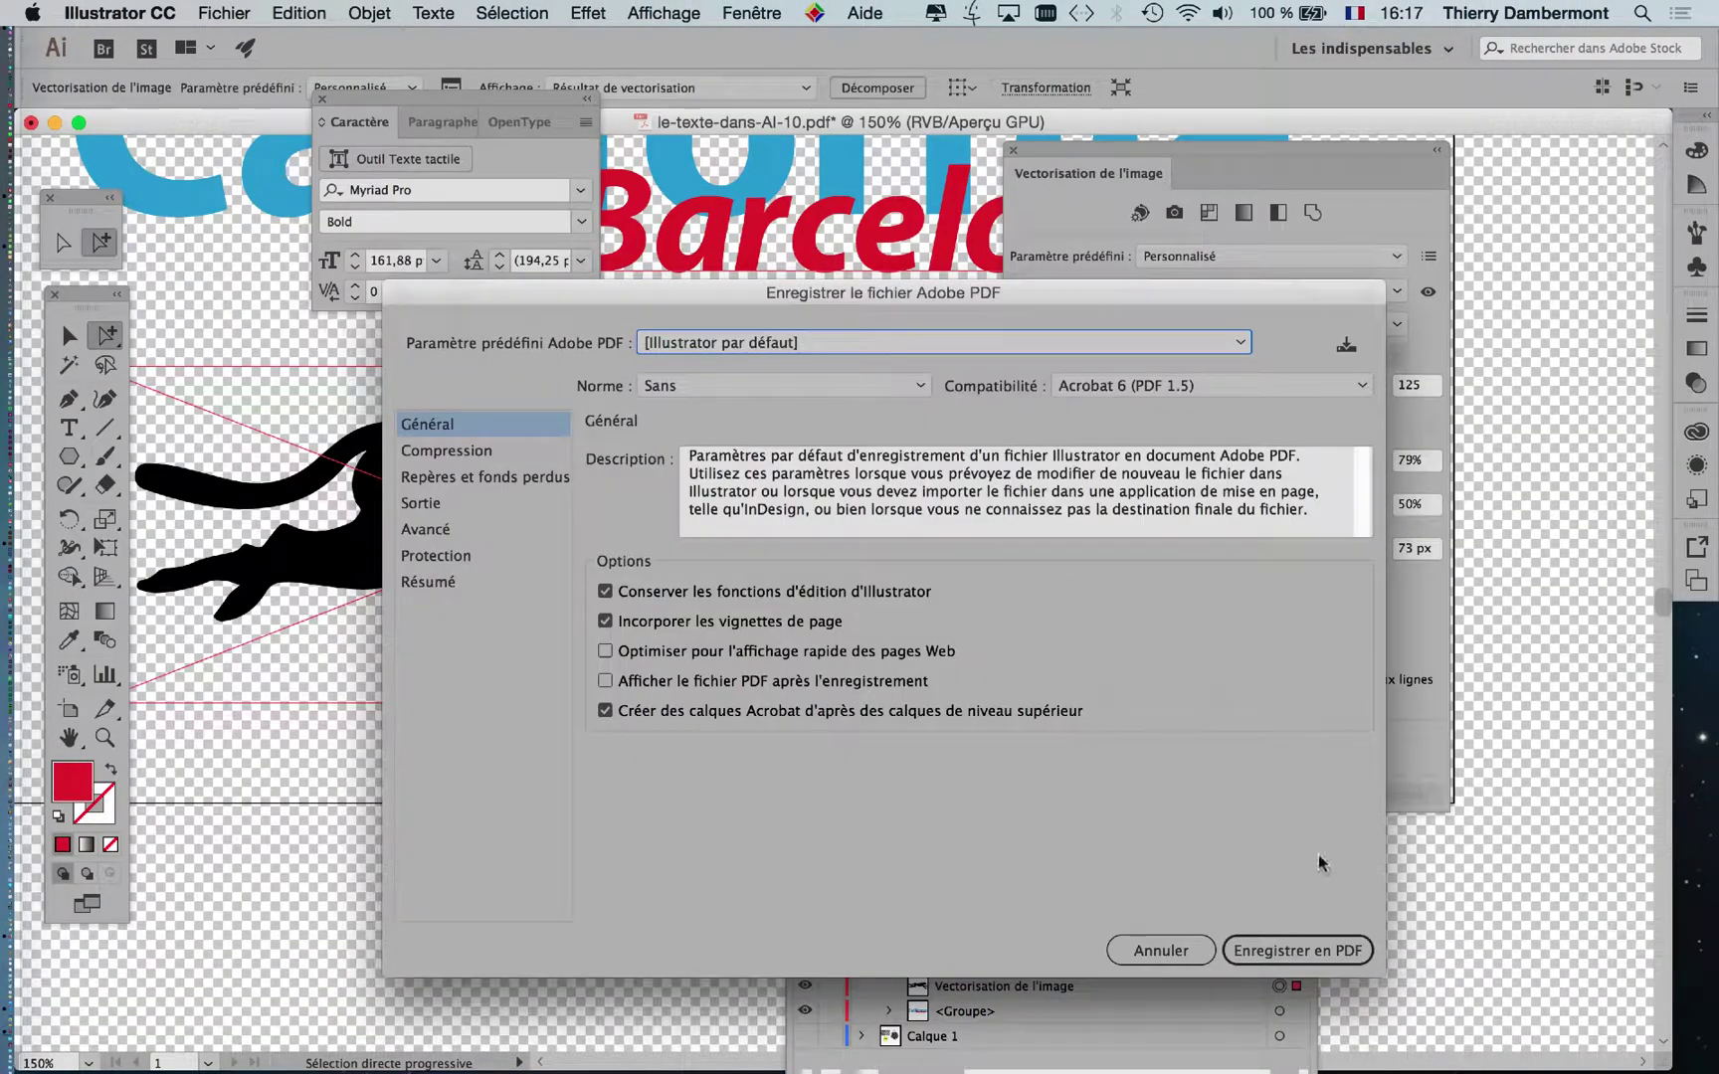
left_click(1304, 944)
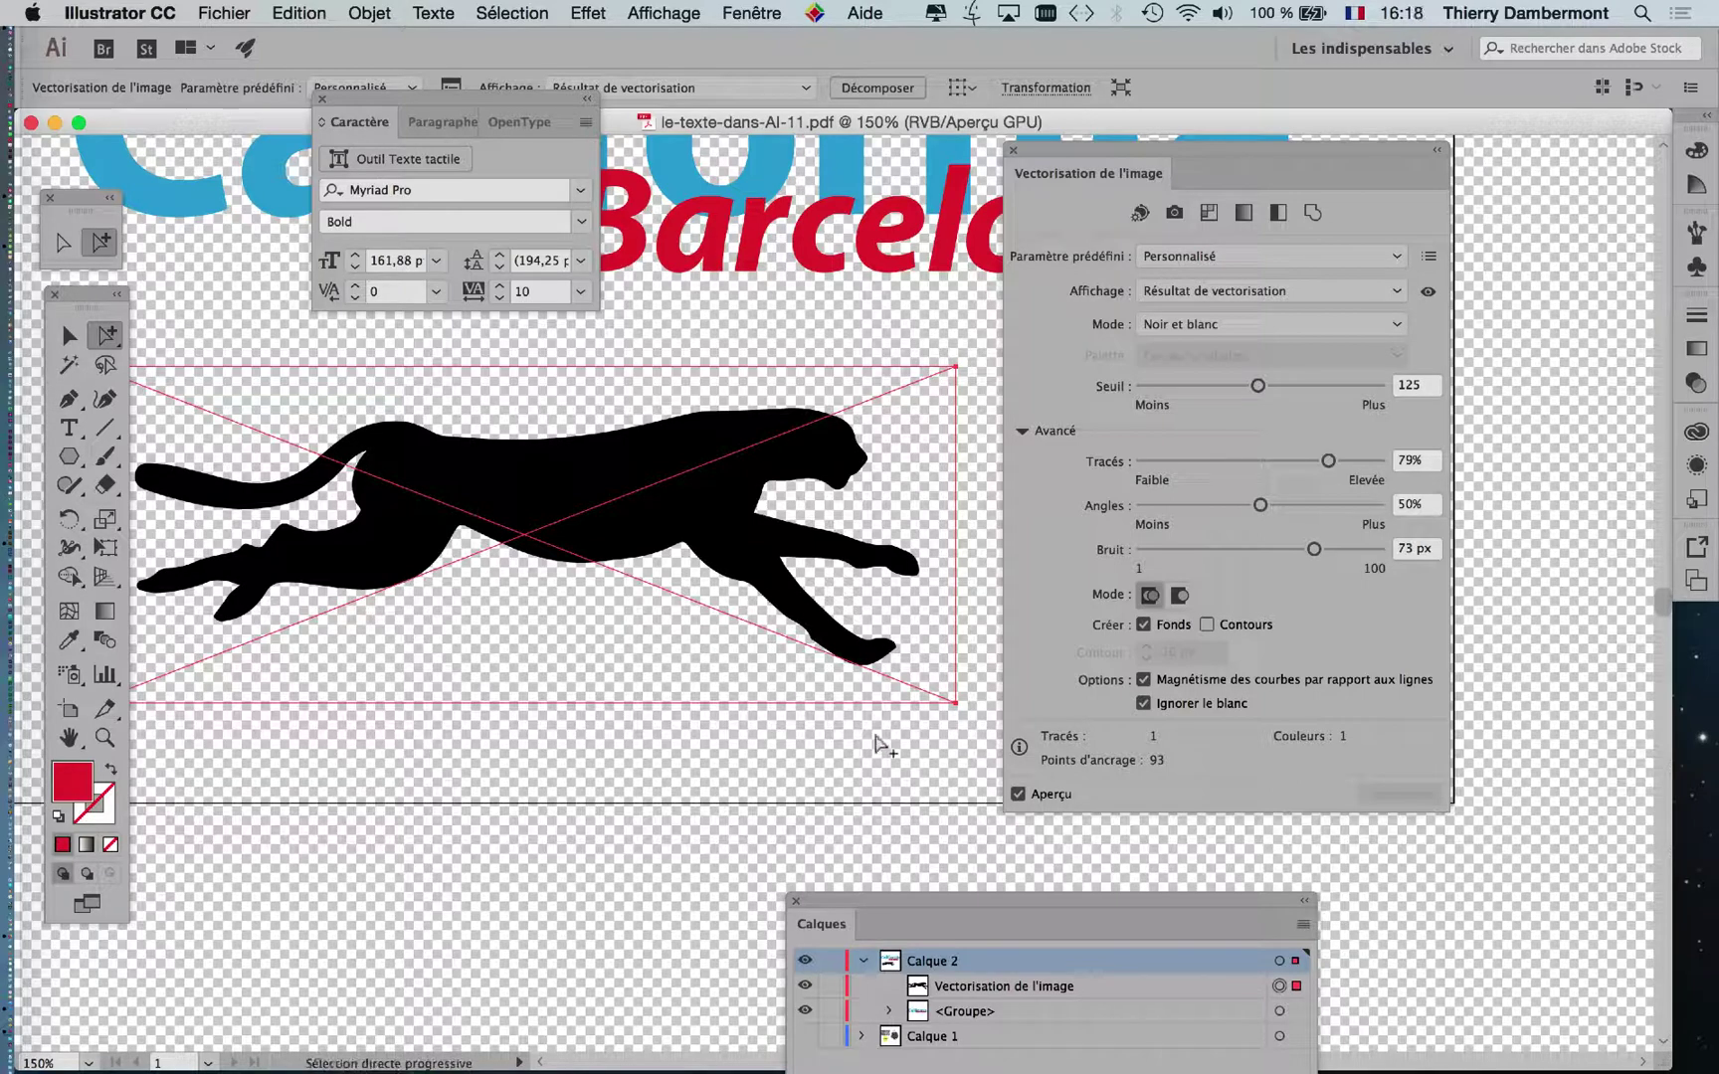
- Arrange the Calques panel beside the cheetah artwork with the Vectorisation de l'image settings directly beneath it
left_click_drag(886, 909, 819, 399)
left_click(1124, 156)
left_click_drag(1124, 156, 957, 794)
left_click_drag(816, 408, 1154, 202)
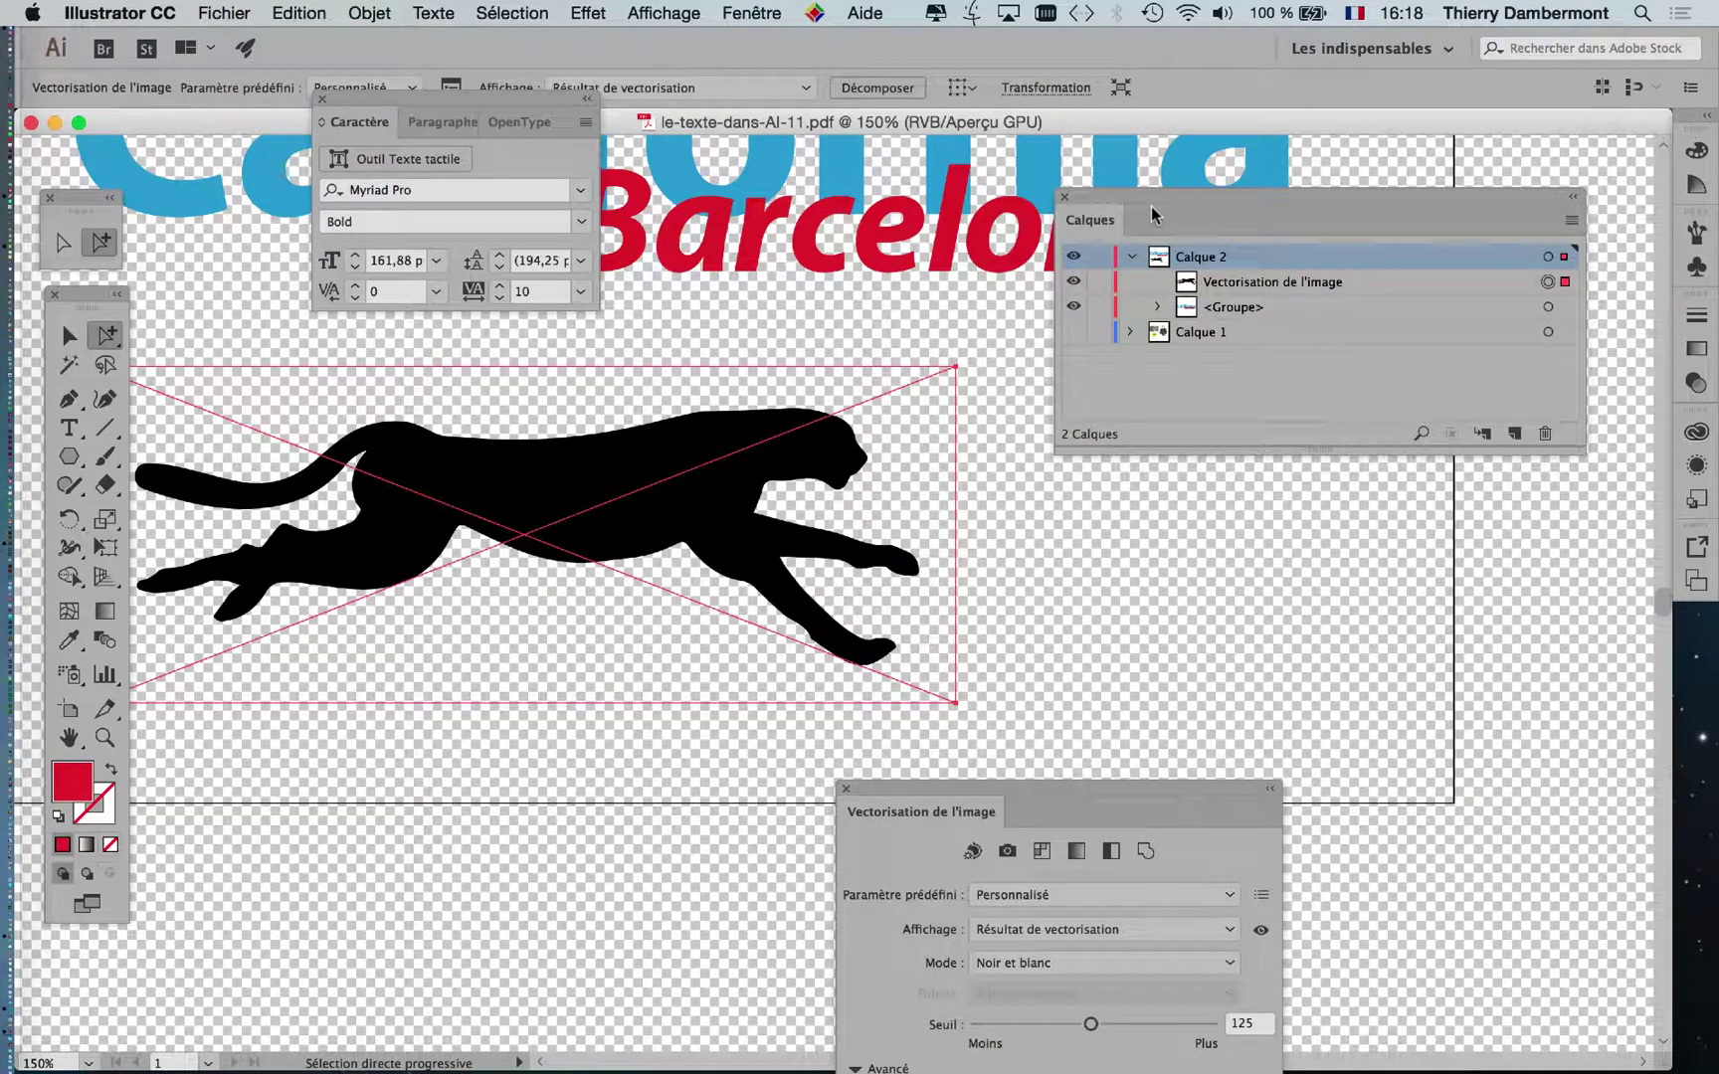
left_click_drag(1031, 788, 1247, 540)
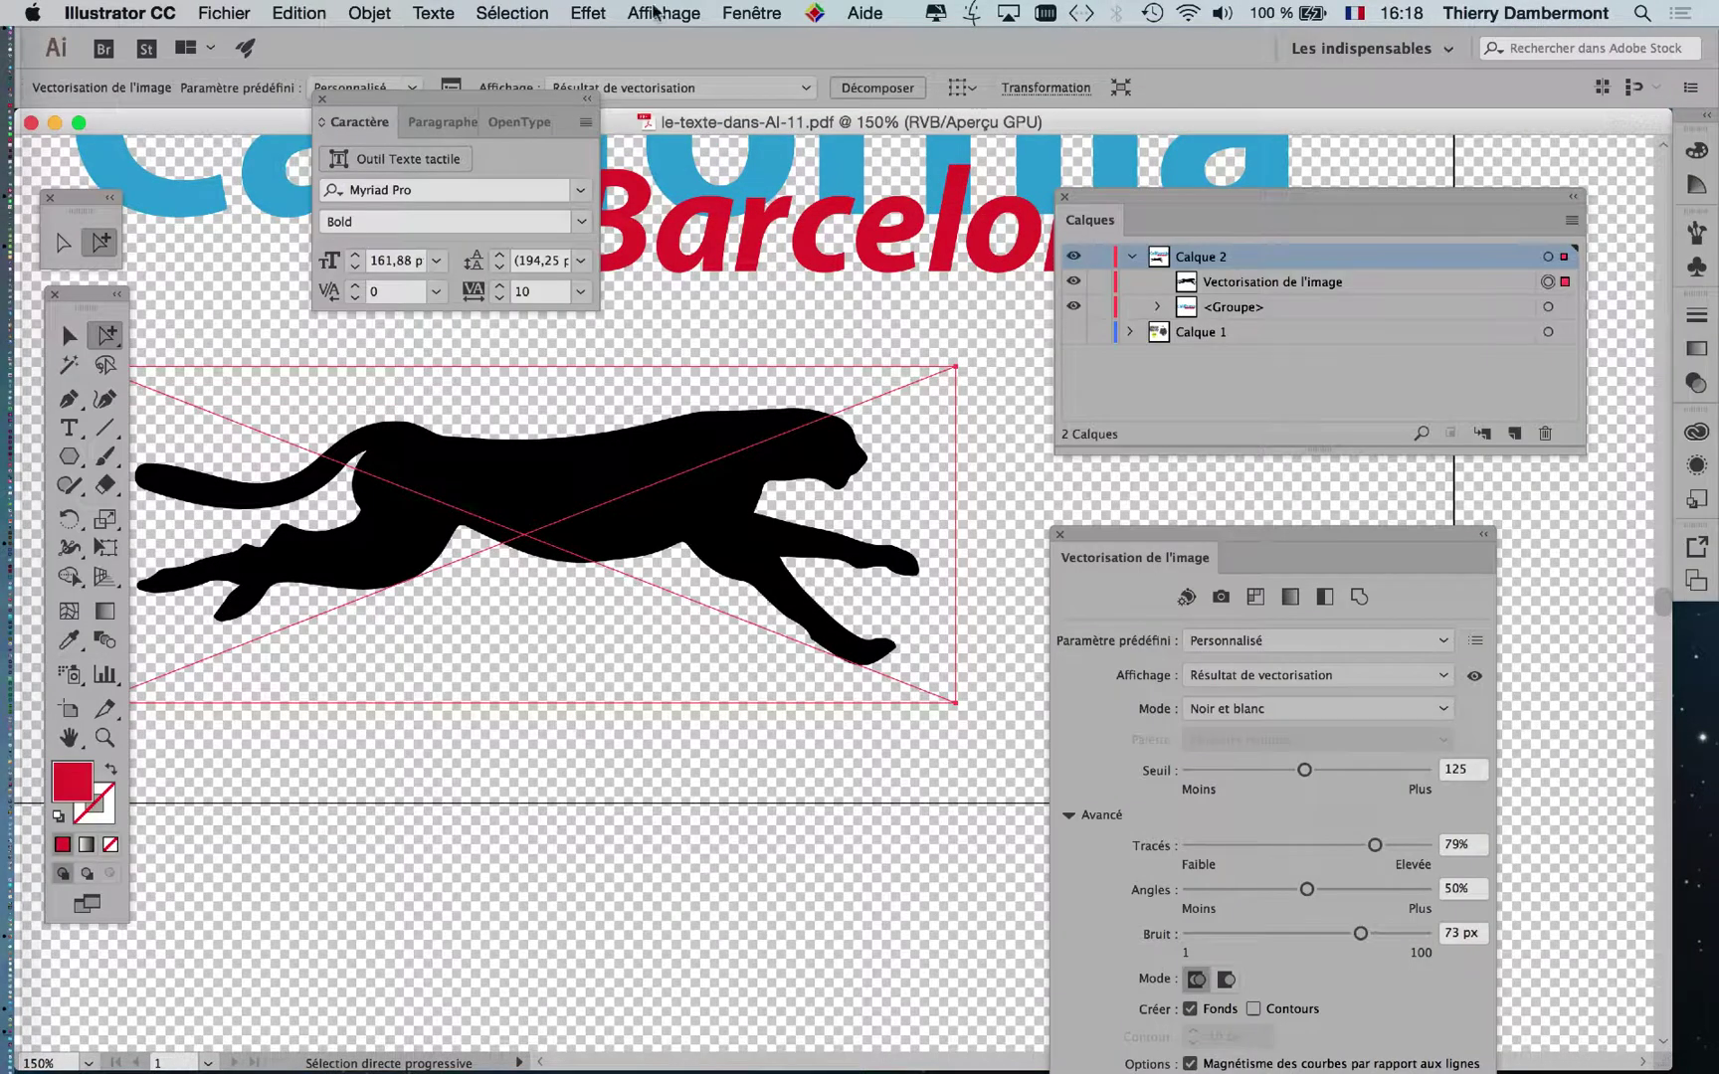
- Turn off the transparency grid so the artboard has a white background again
left_click(663, 13)
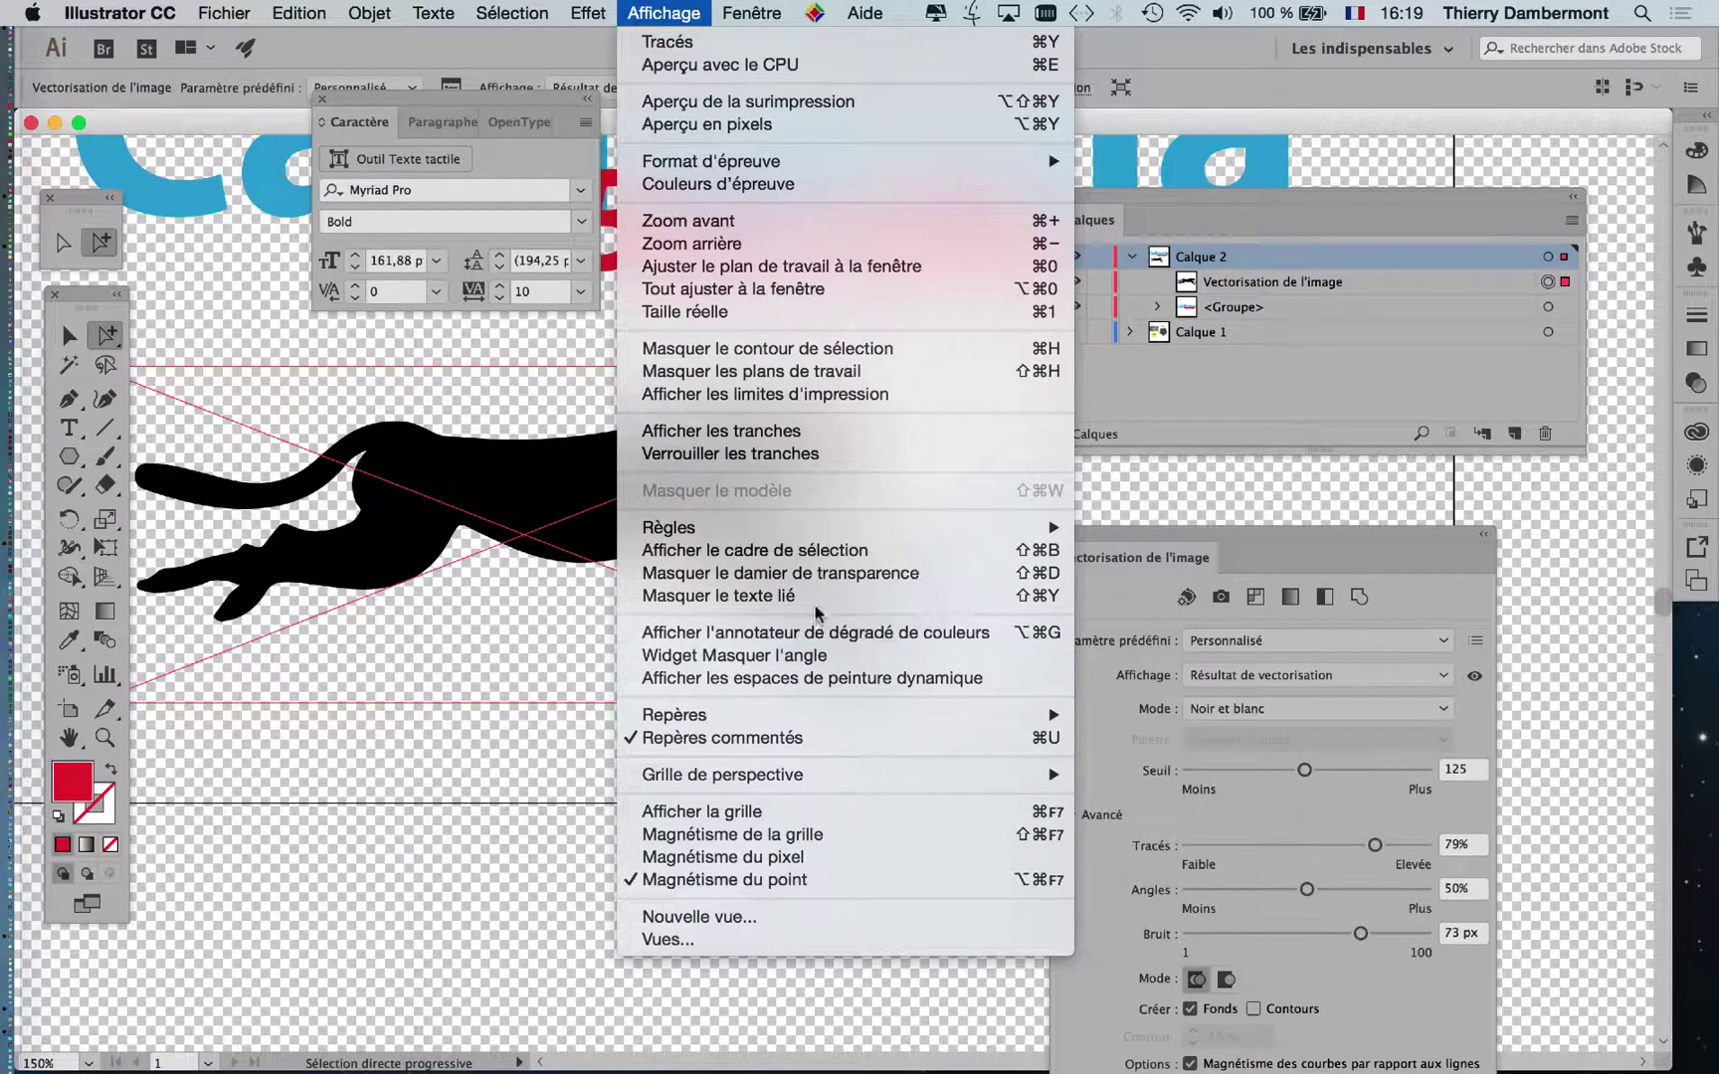
left_click(815, 575)
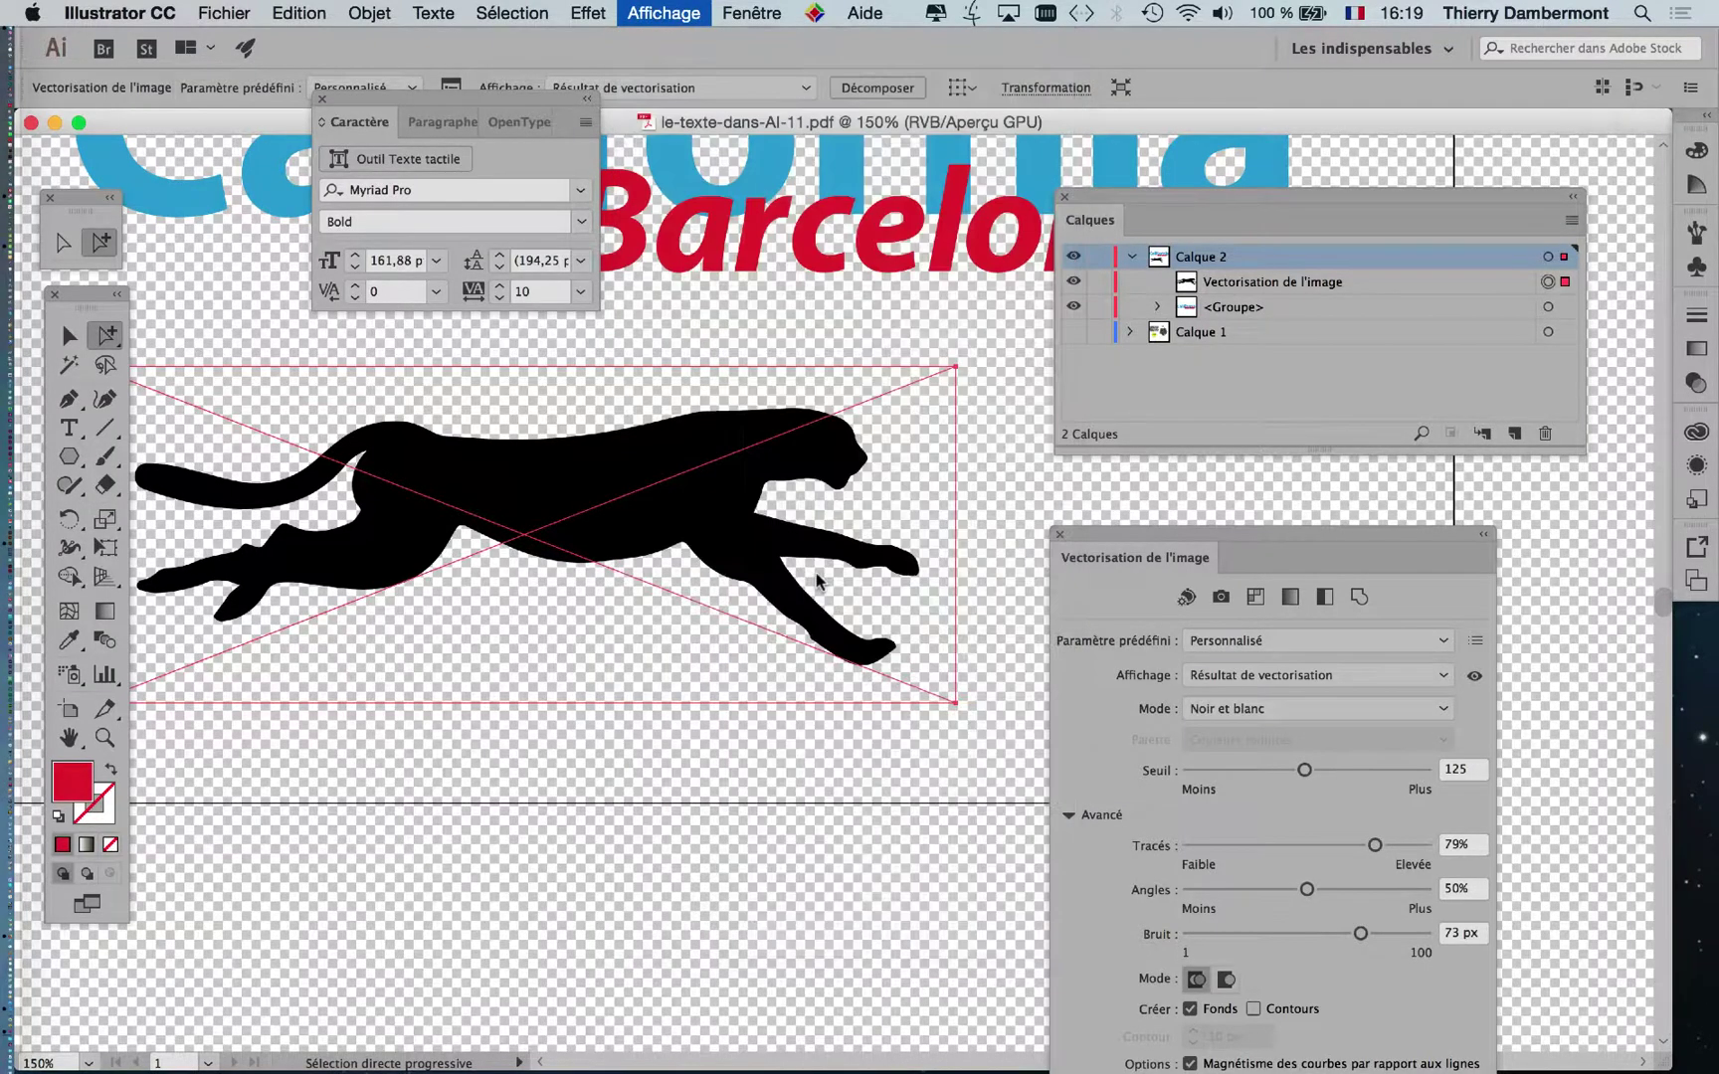
left_click(664, 10)
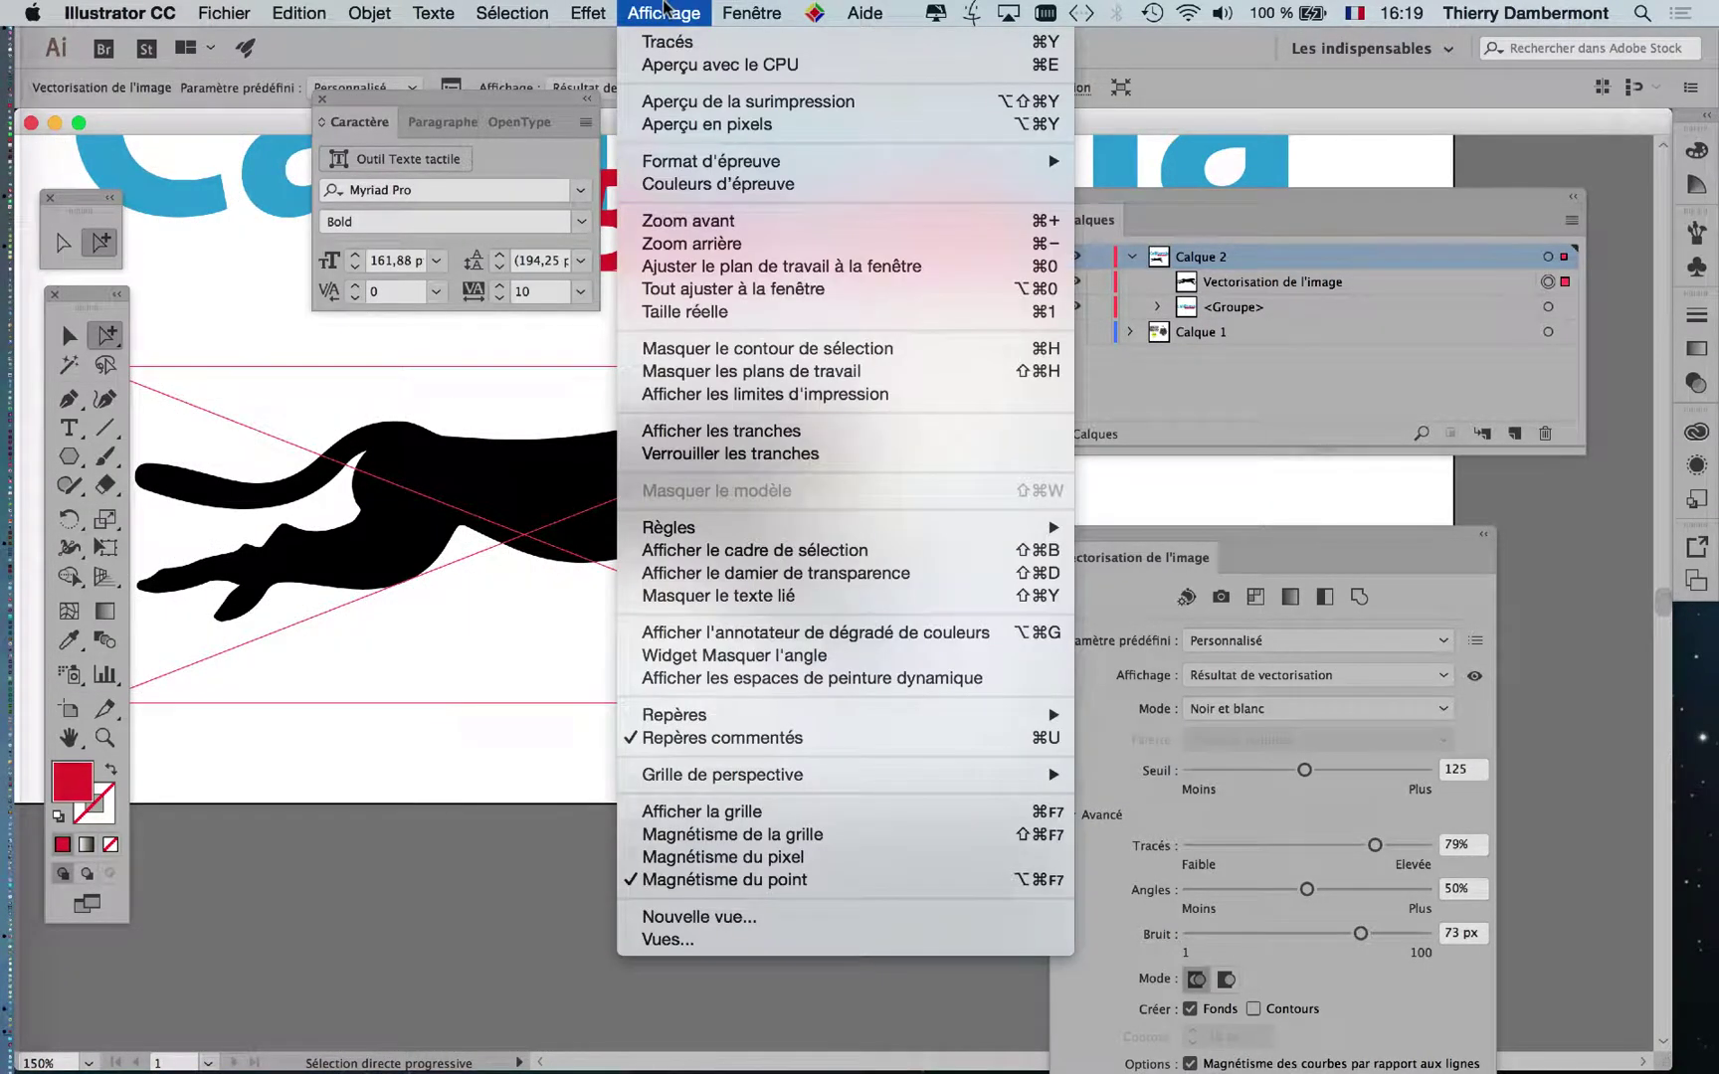
left_click(665, 8)
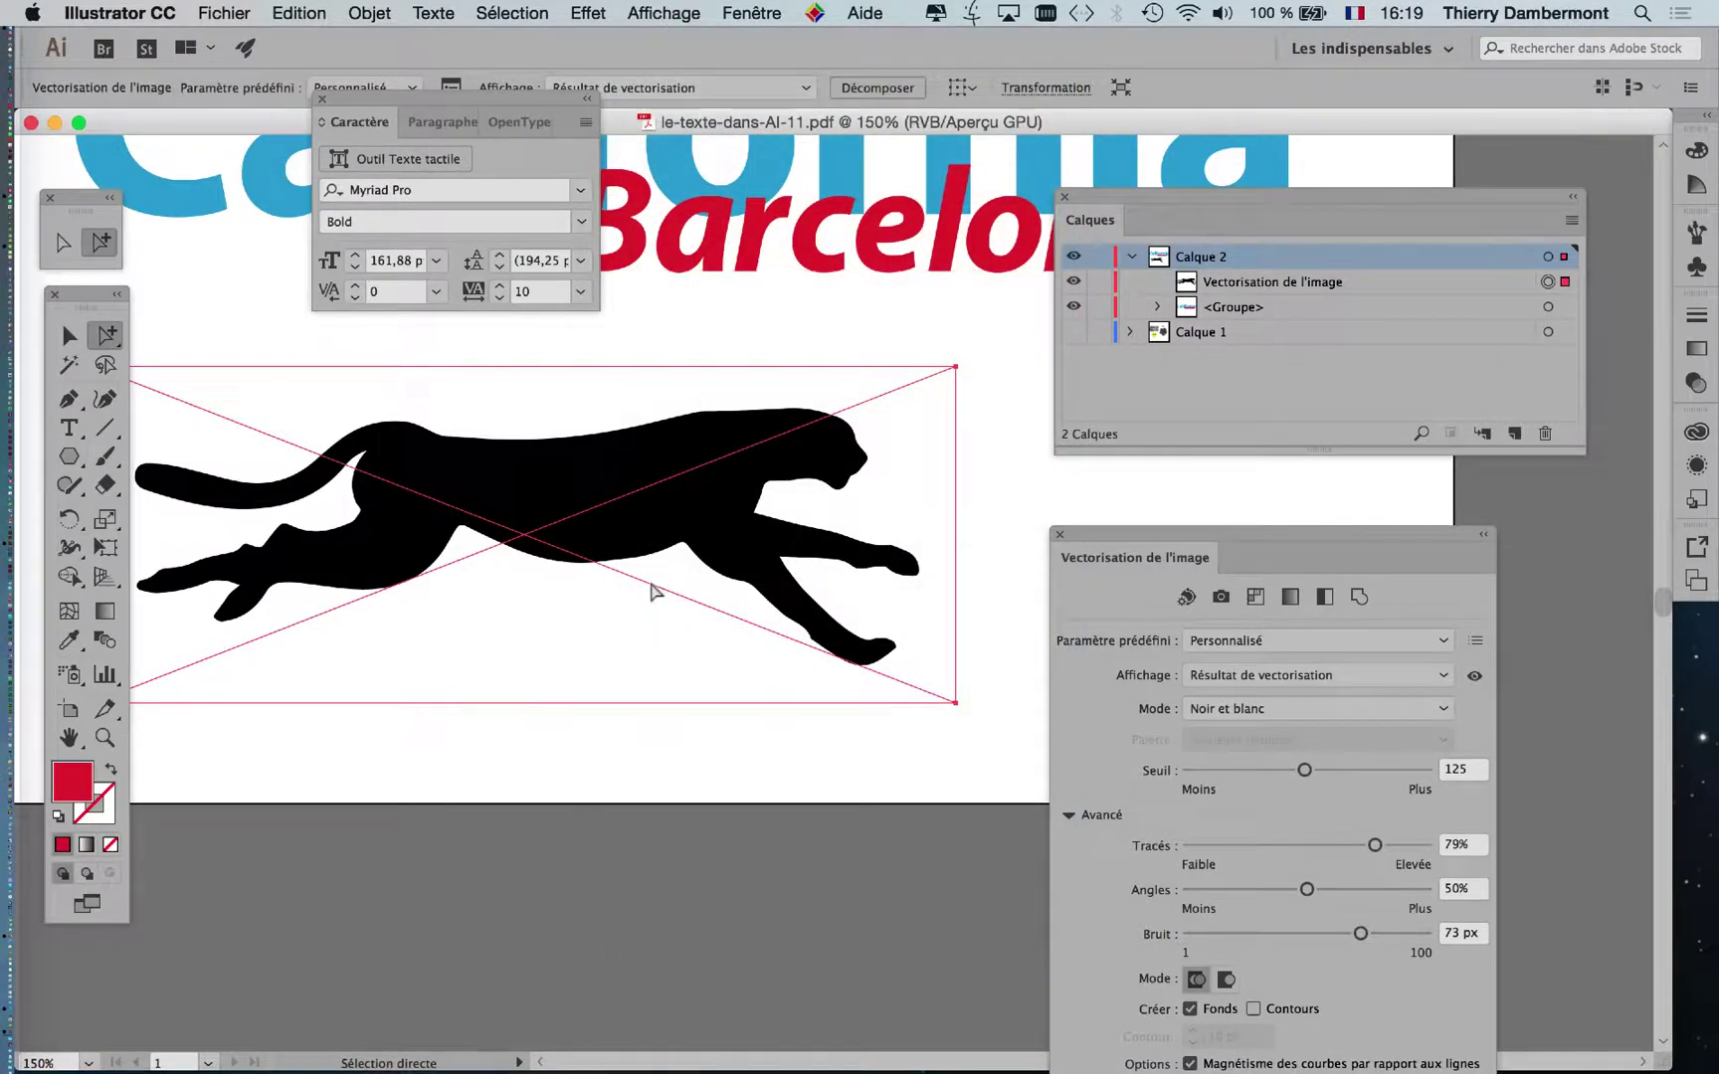
- Move the cheetah tracing up and to the right so it sits closer beneath the California Barcelona text
scroll(654, 589, "down", 1)
scroll(657, 587, "down", 1)
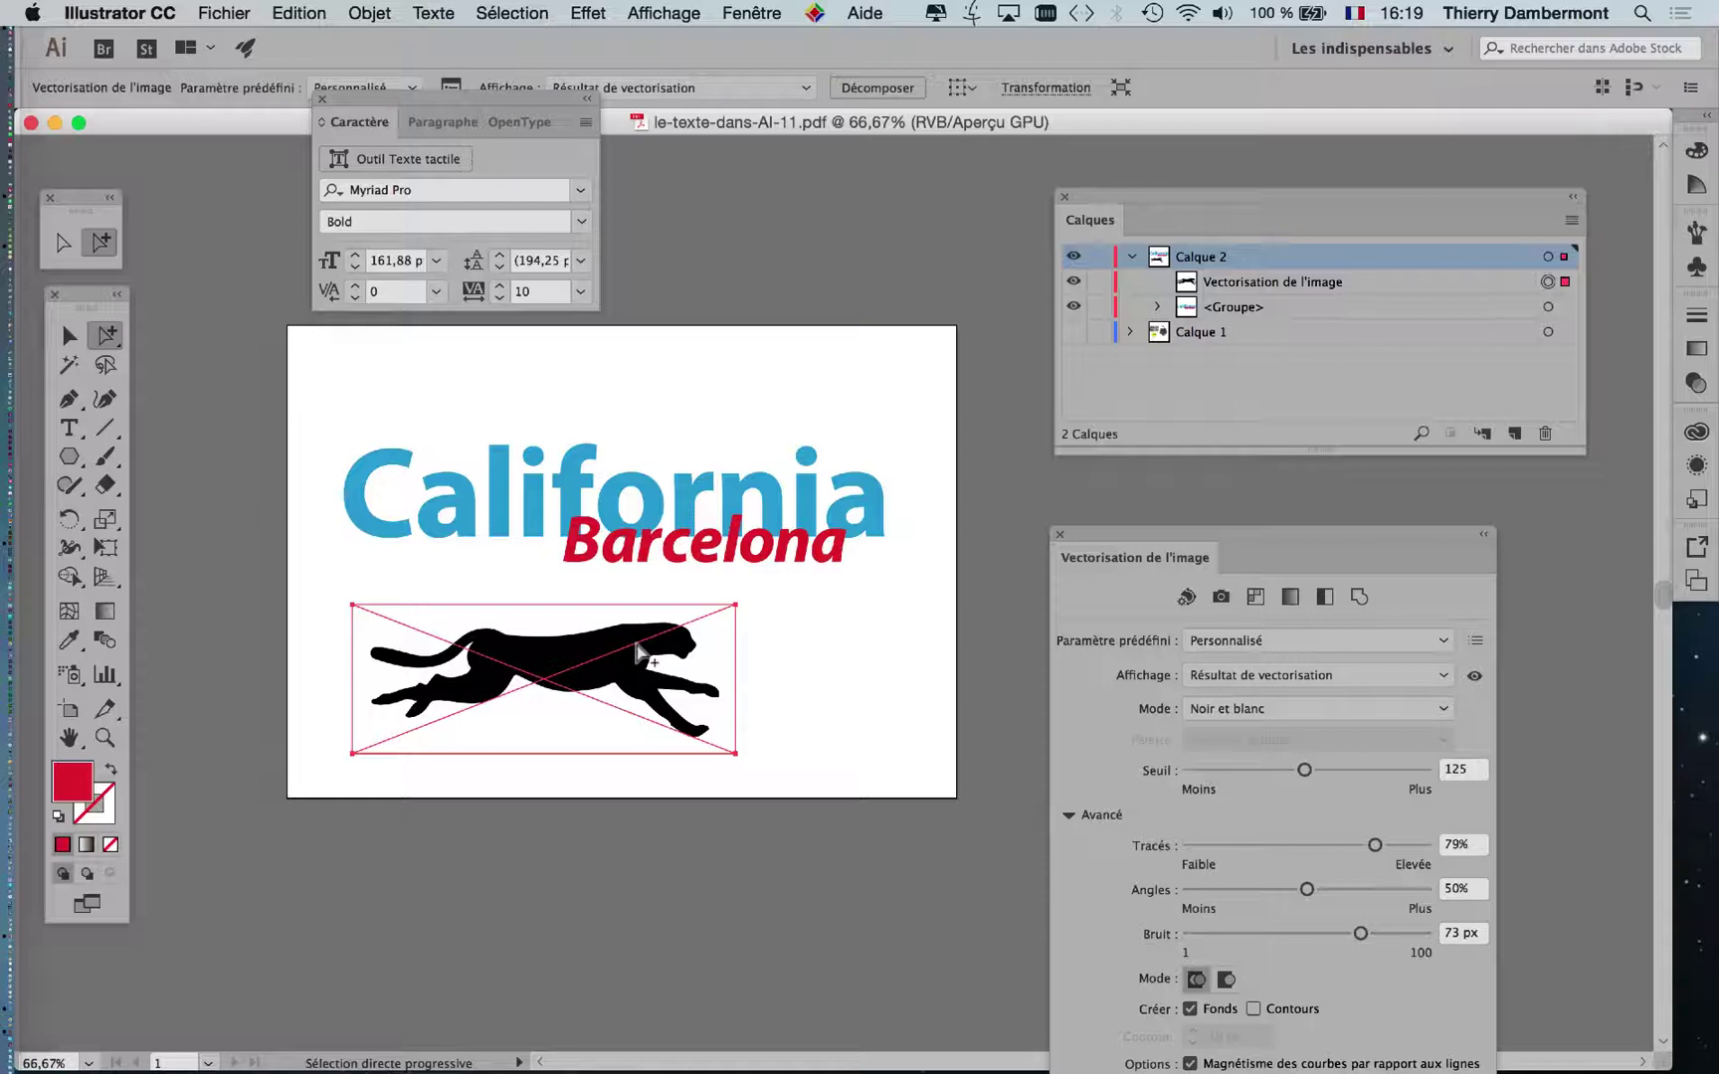
left_click_drag(647, 653, 708, 627)
- Select the cheetah tracing with the Selection tool and expand it into editable vector paths with Décomposer
scroll(672, 673, "up", 1)
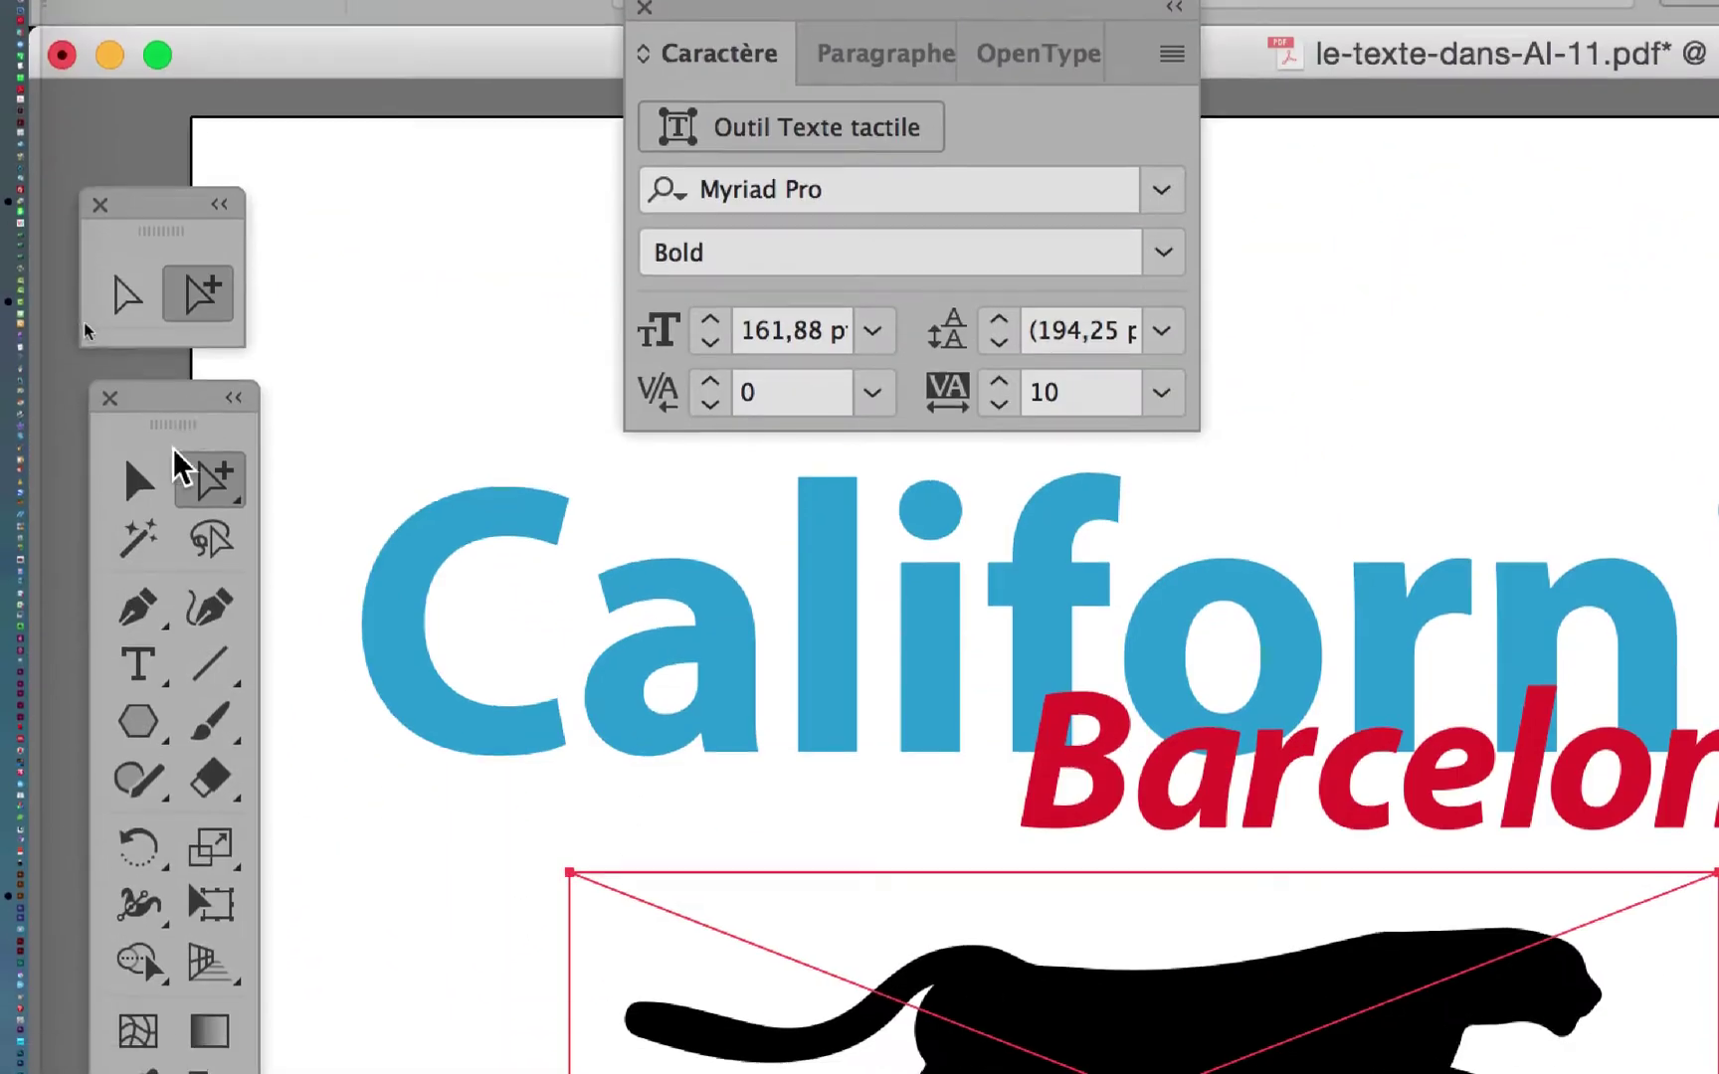
left_click(156, 473)
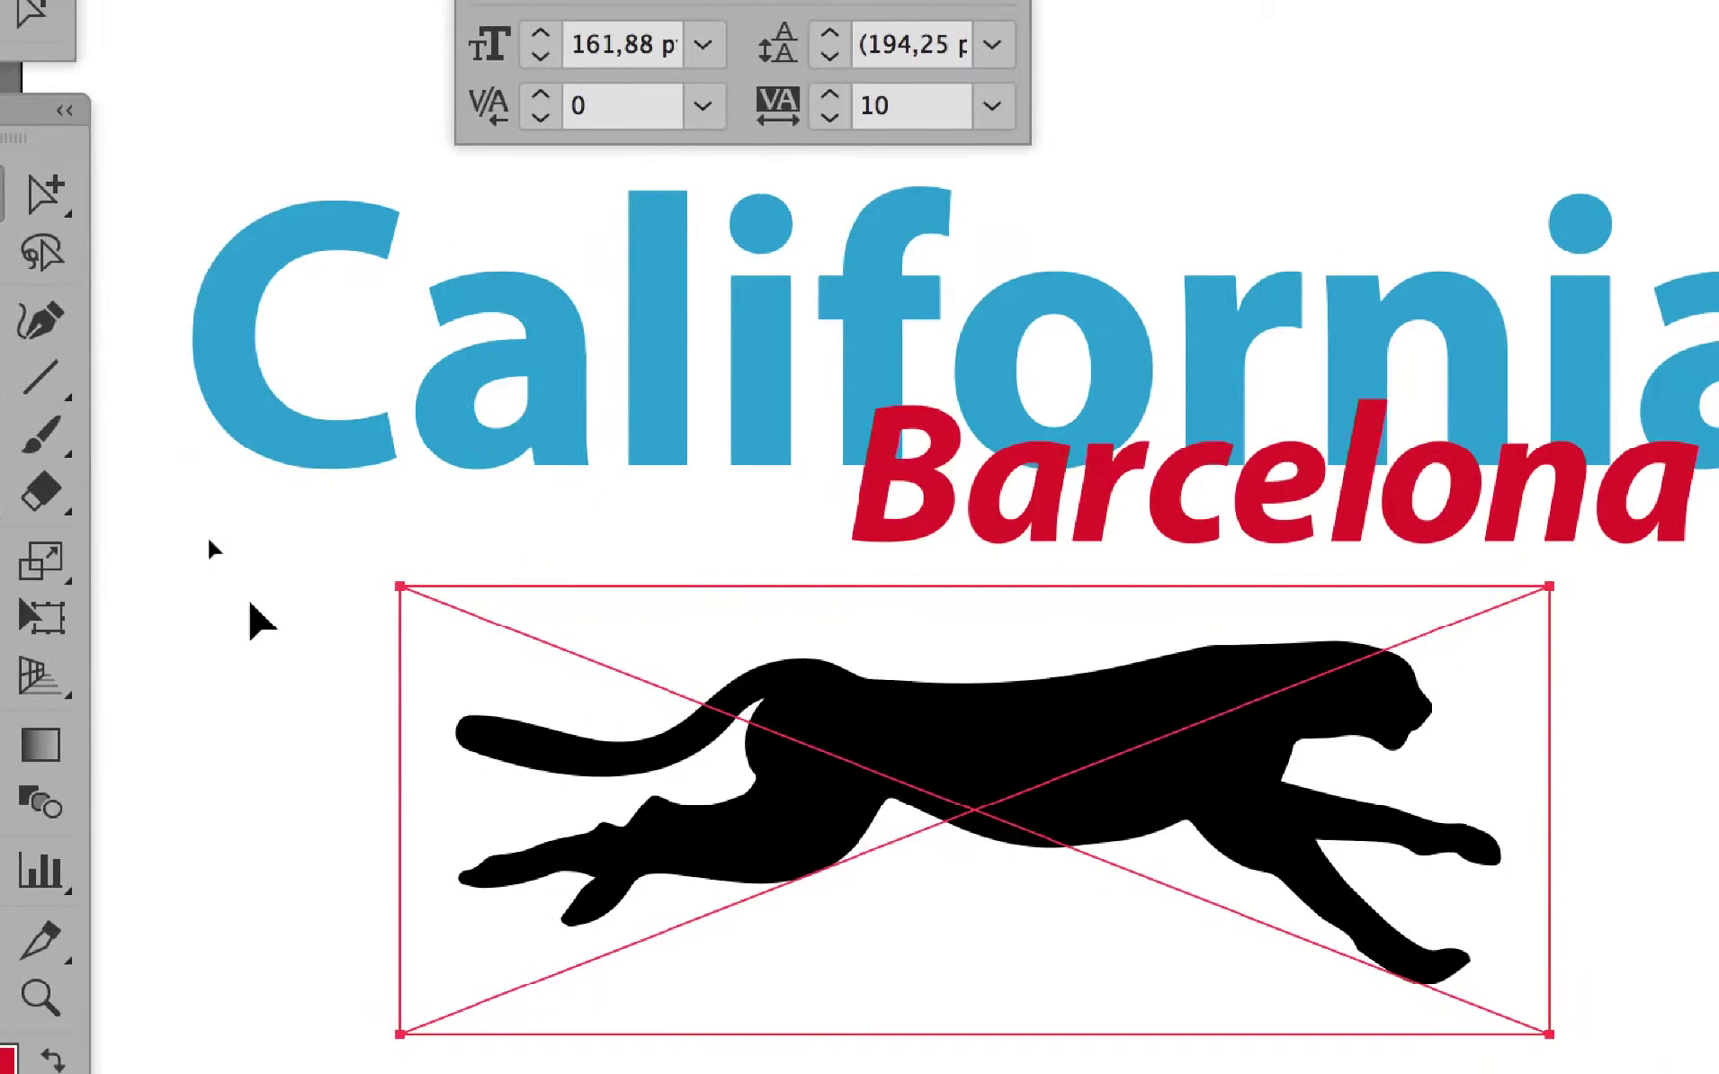
left_click(428, 891)
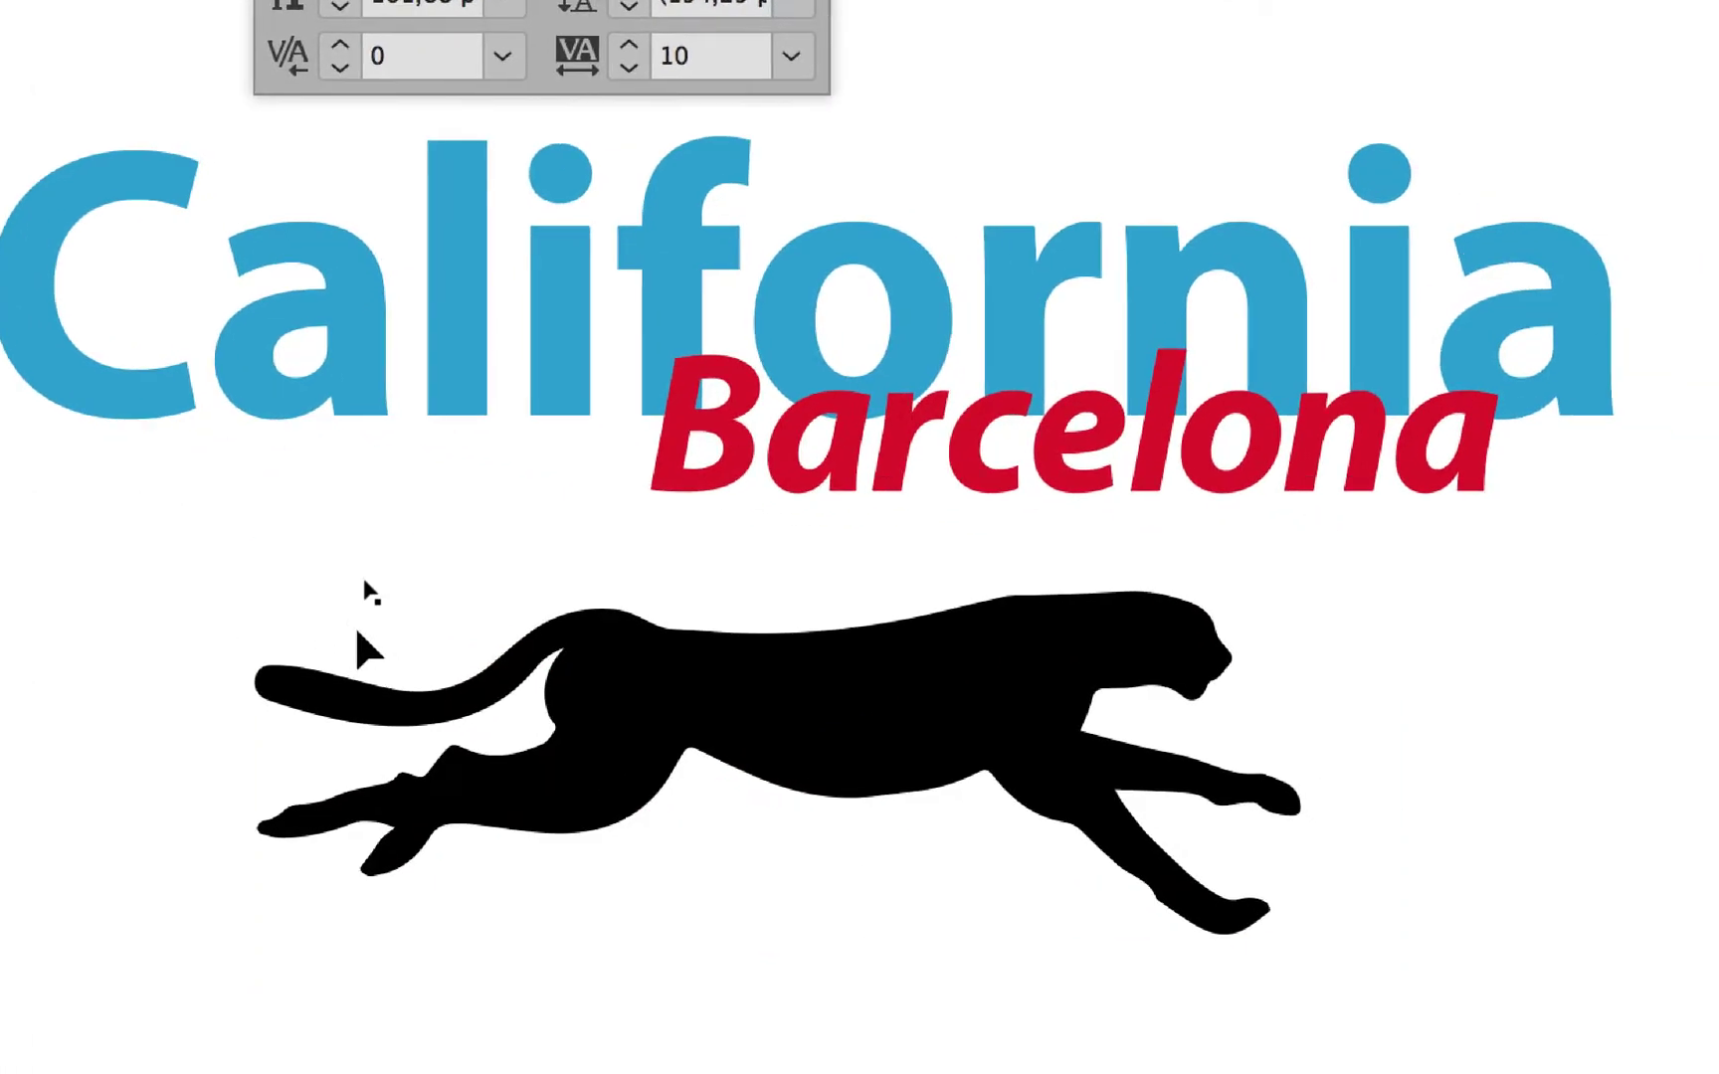
left_click(358, 637)
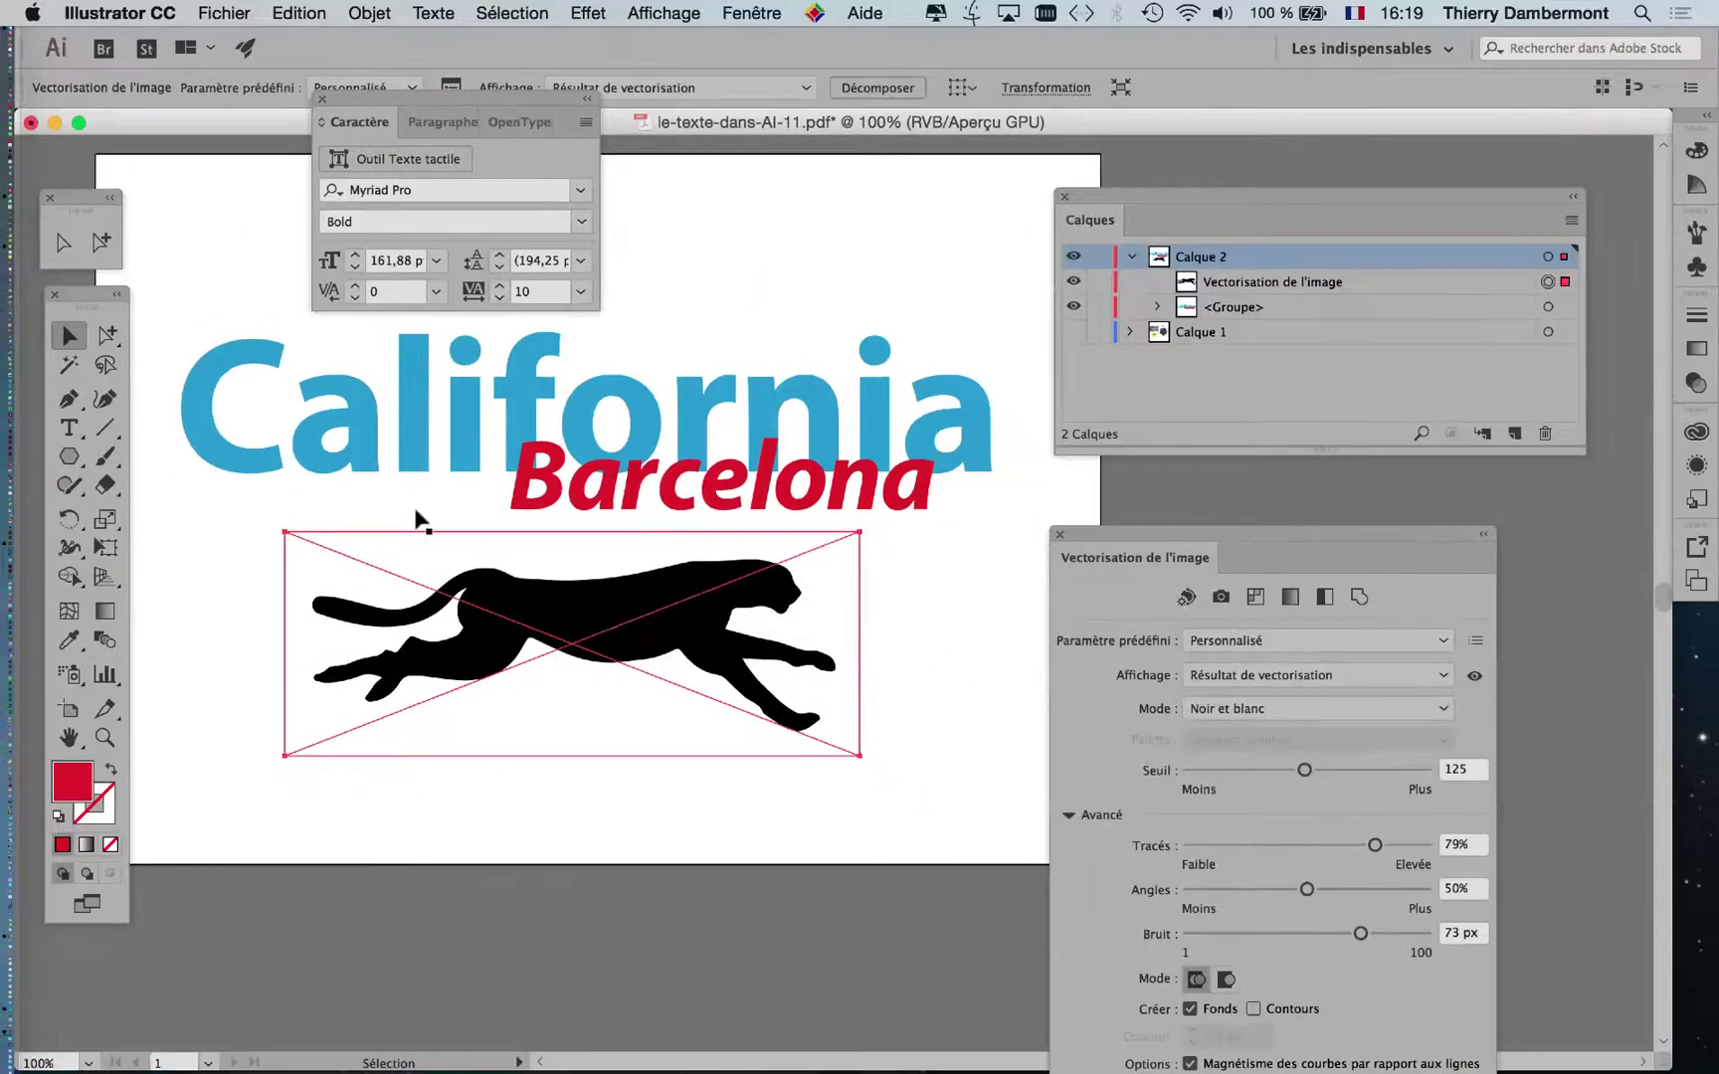
left_click(367, 12)
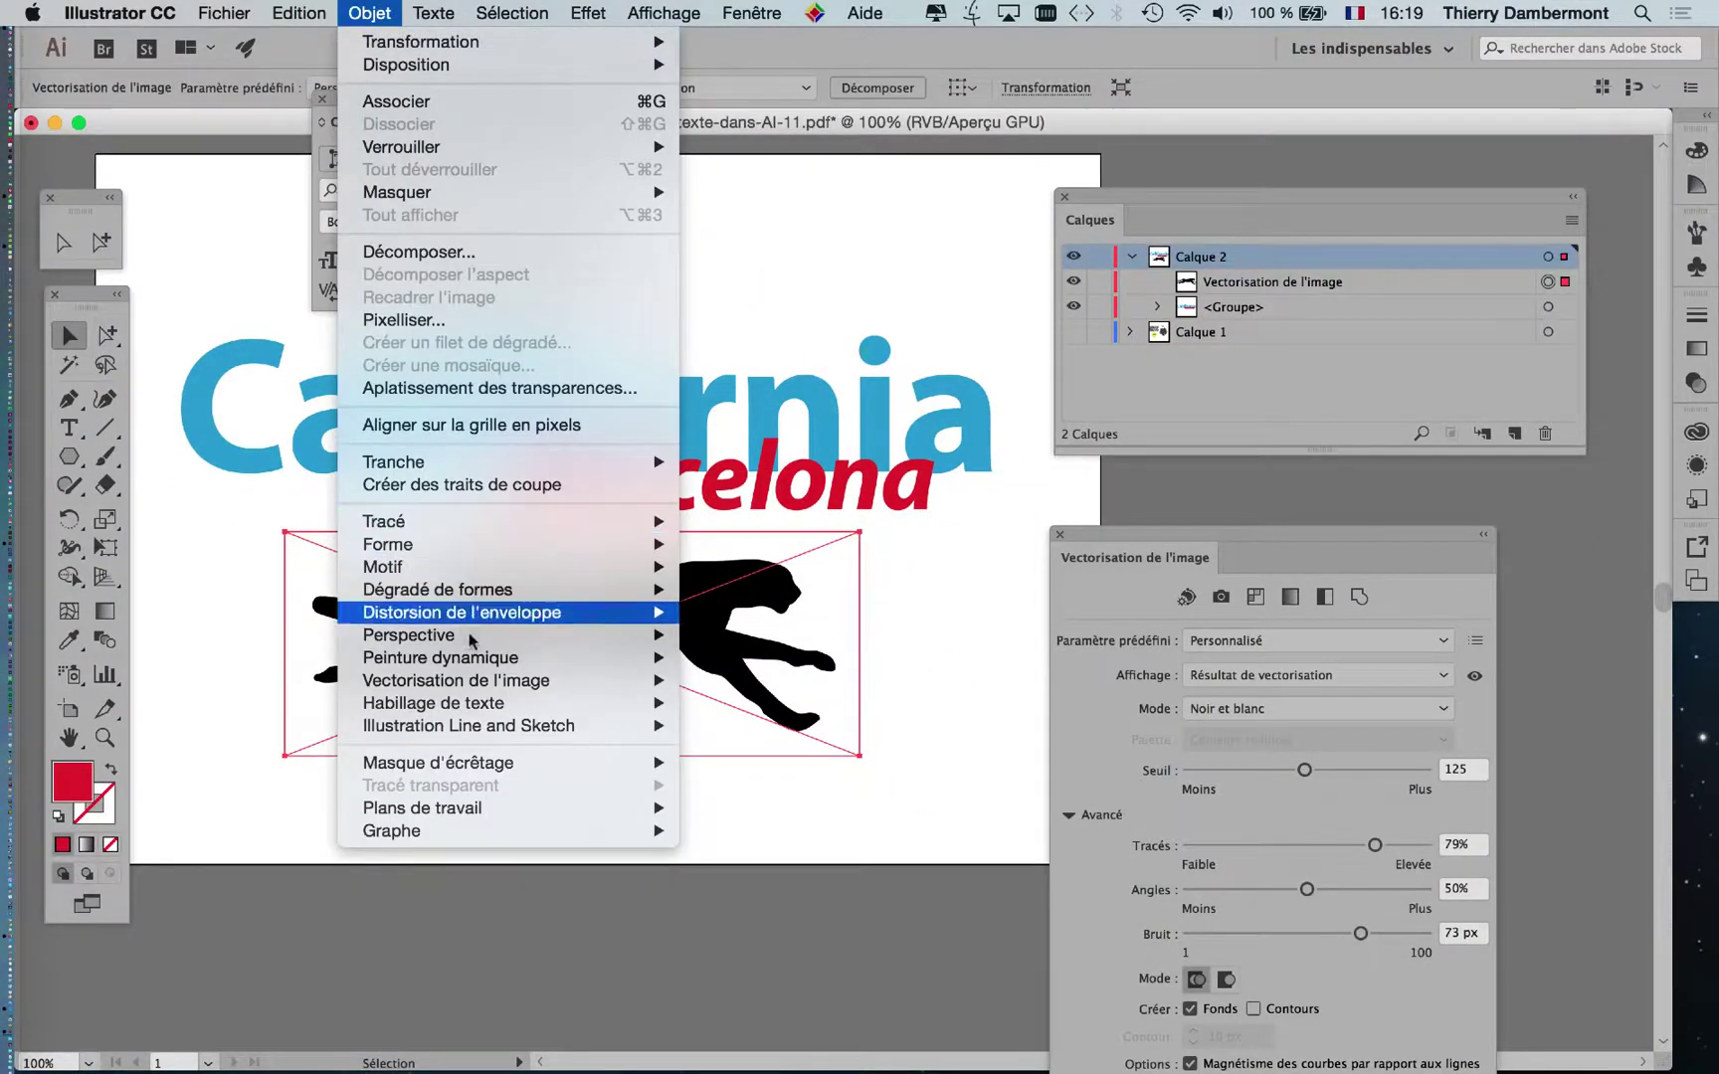
mouse_move(494, 686)
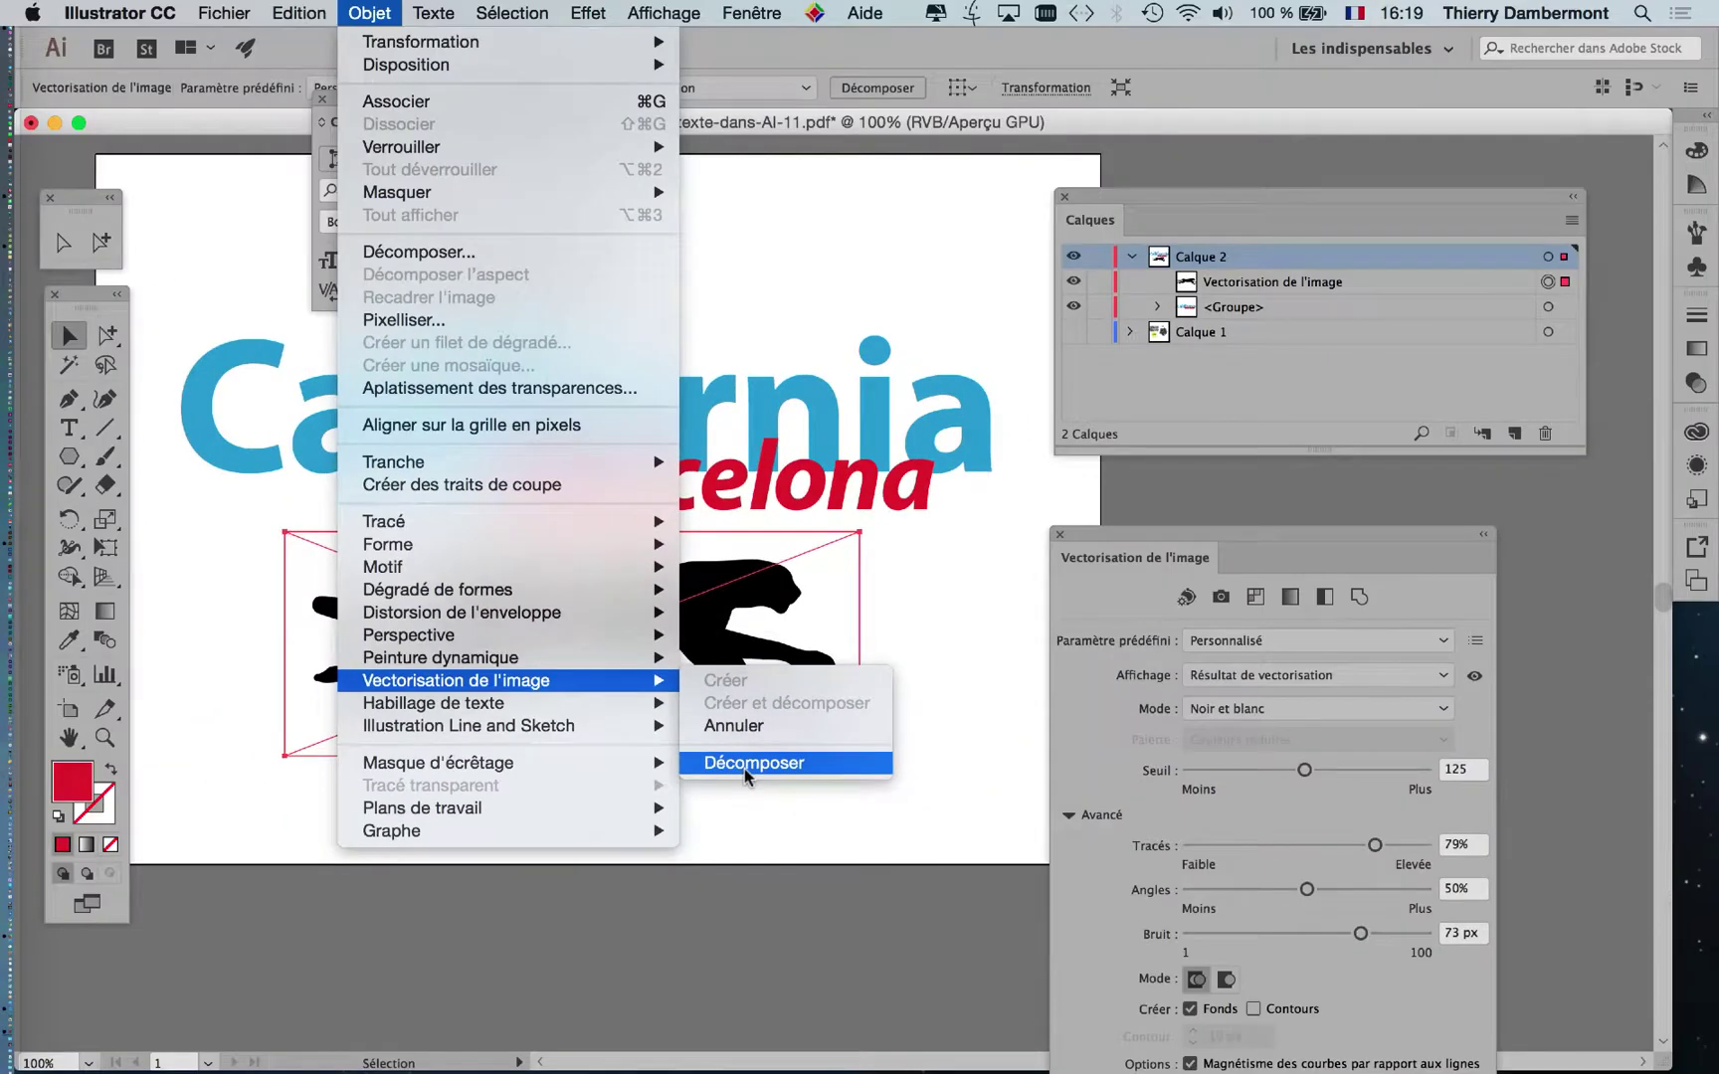
left_click(745, 766)
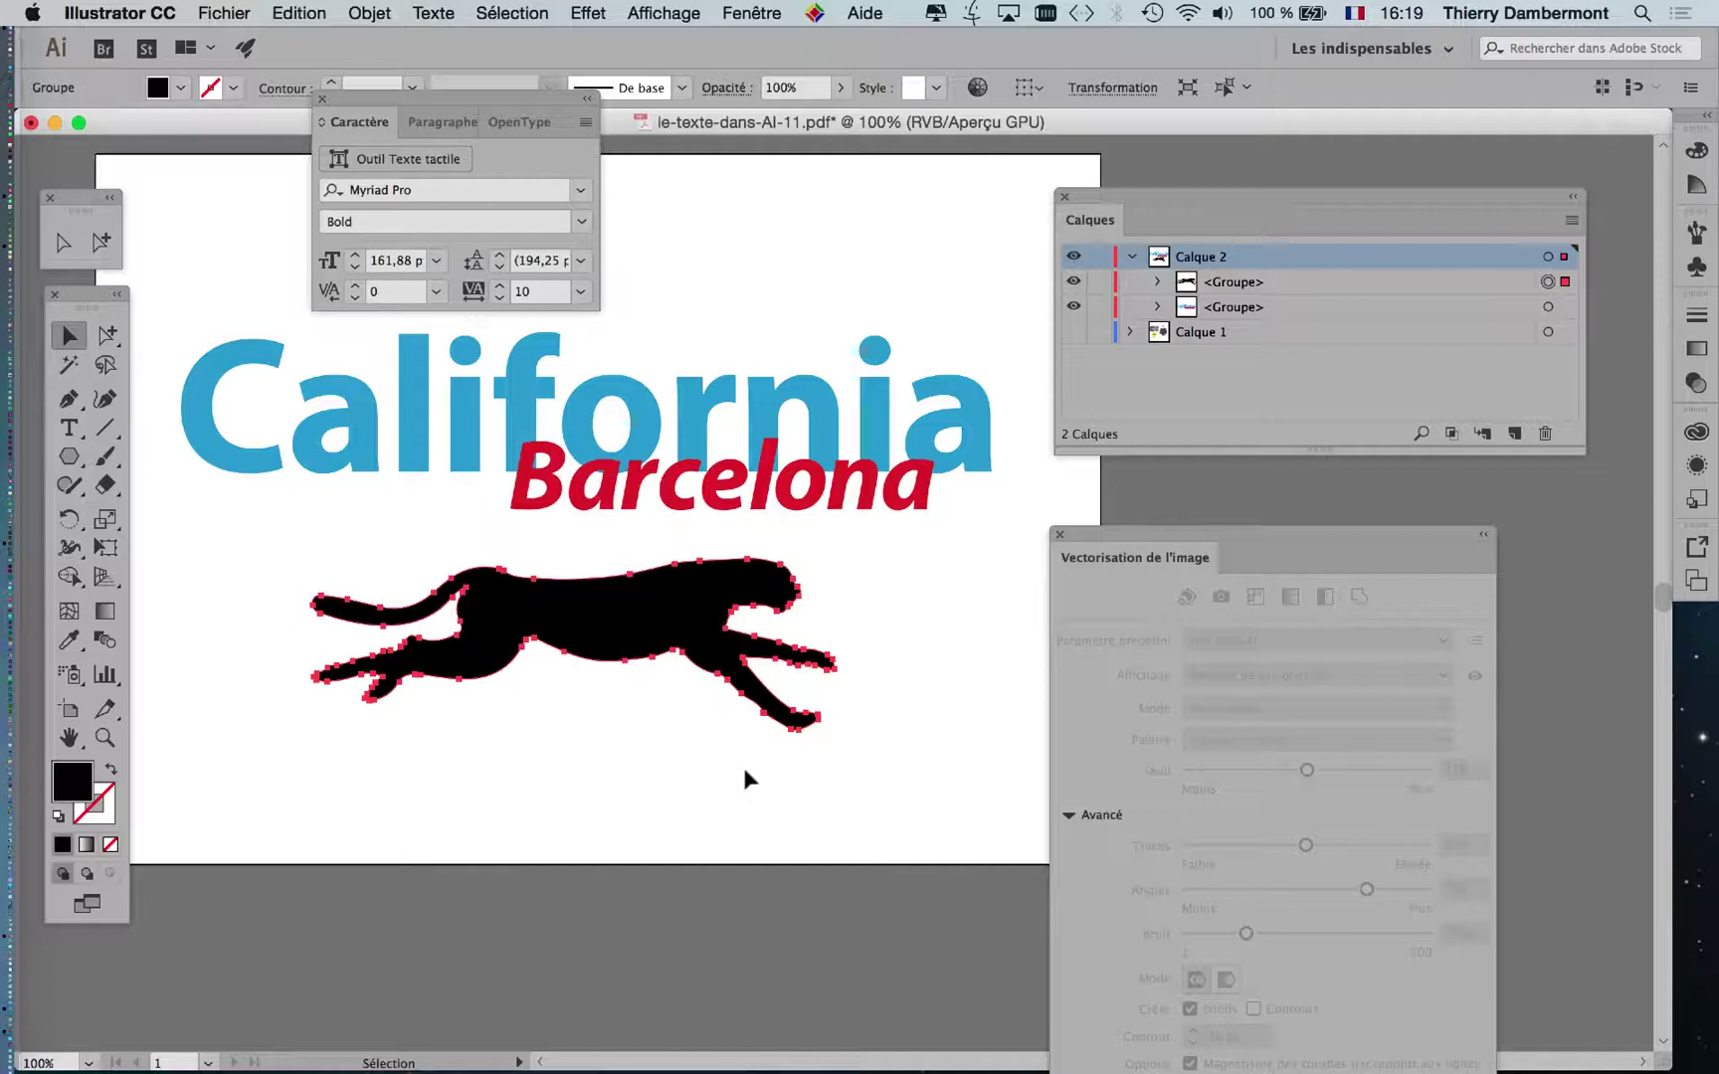
- Select the cheetah group in the Calques panel, check its contents, and move the panel off the lettering
key("shift")
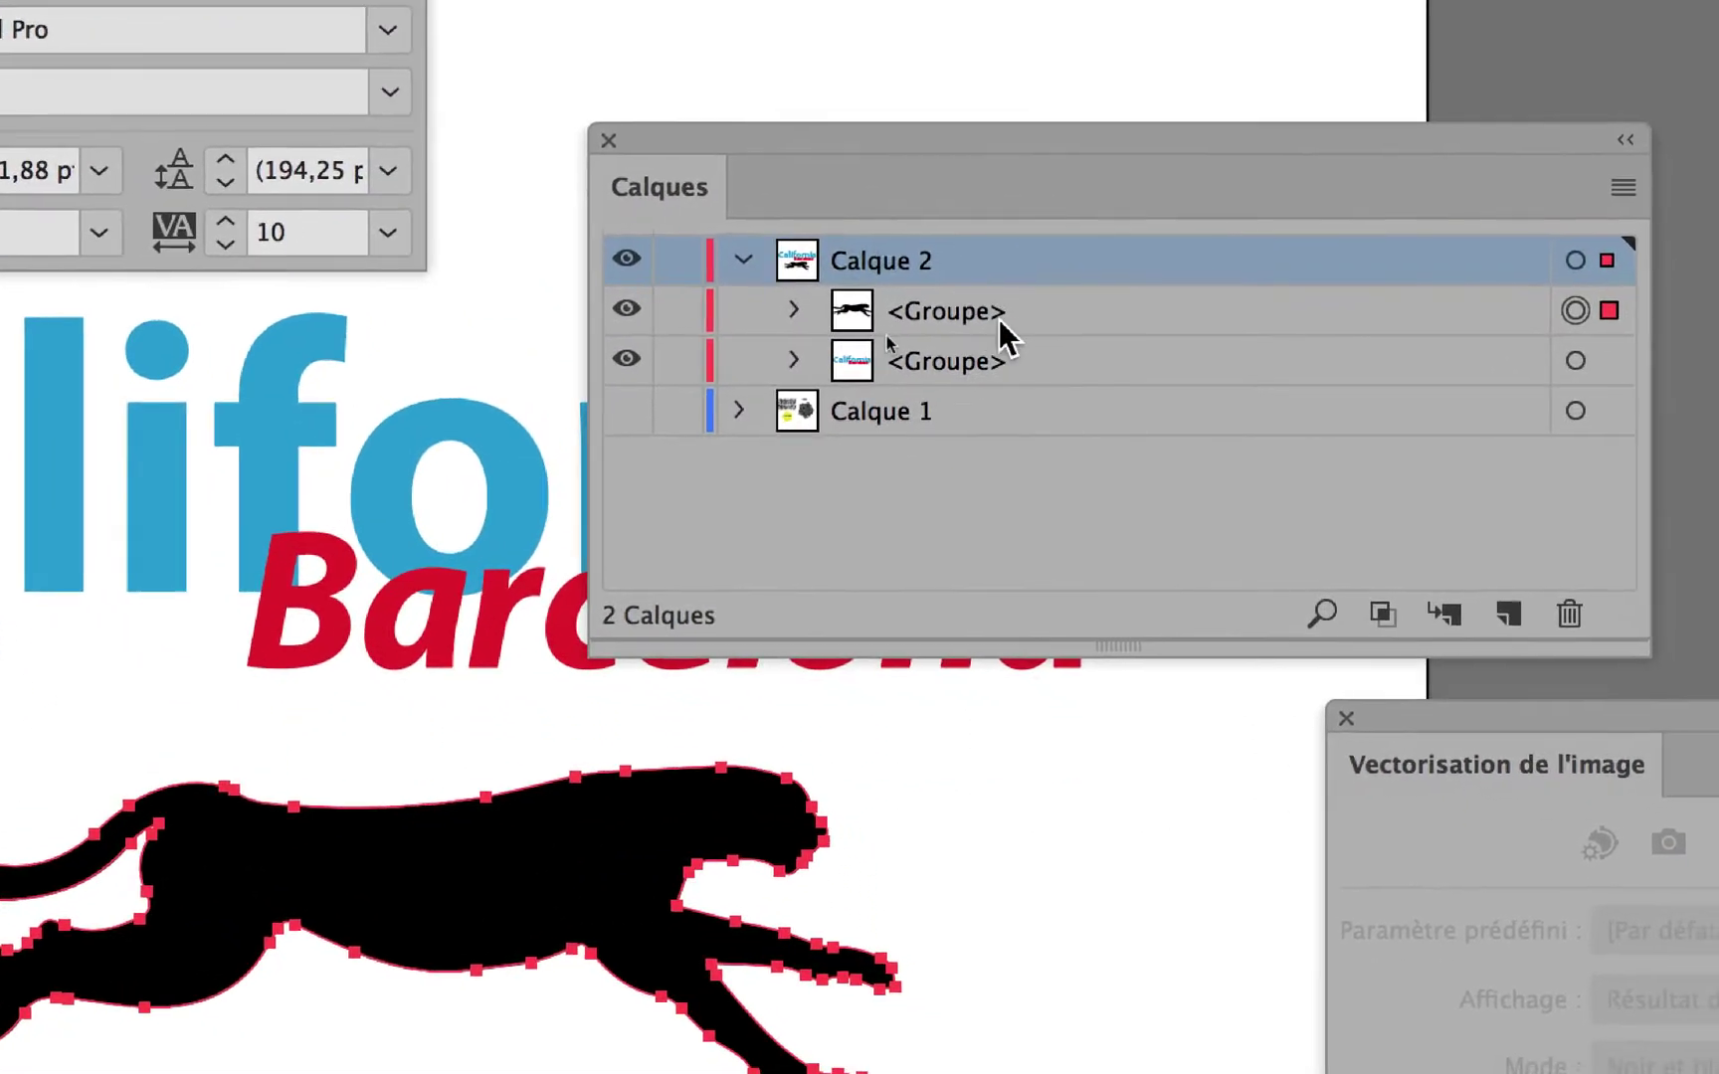
left_click(999, 318)
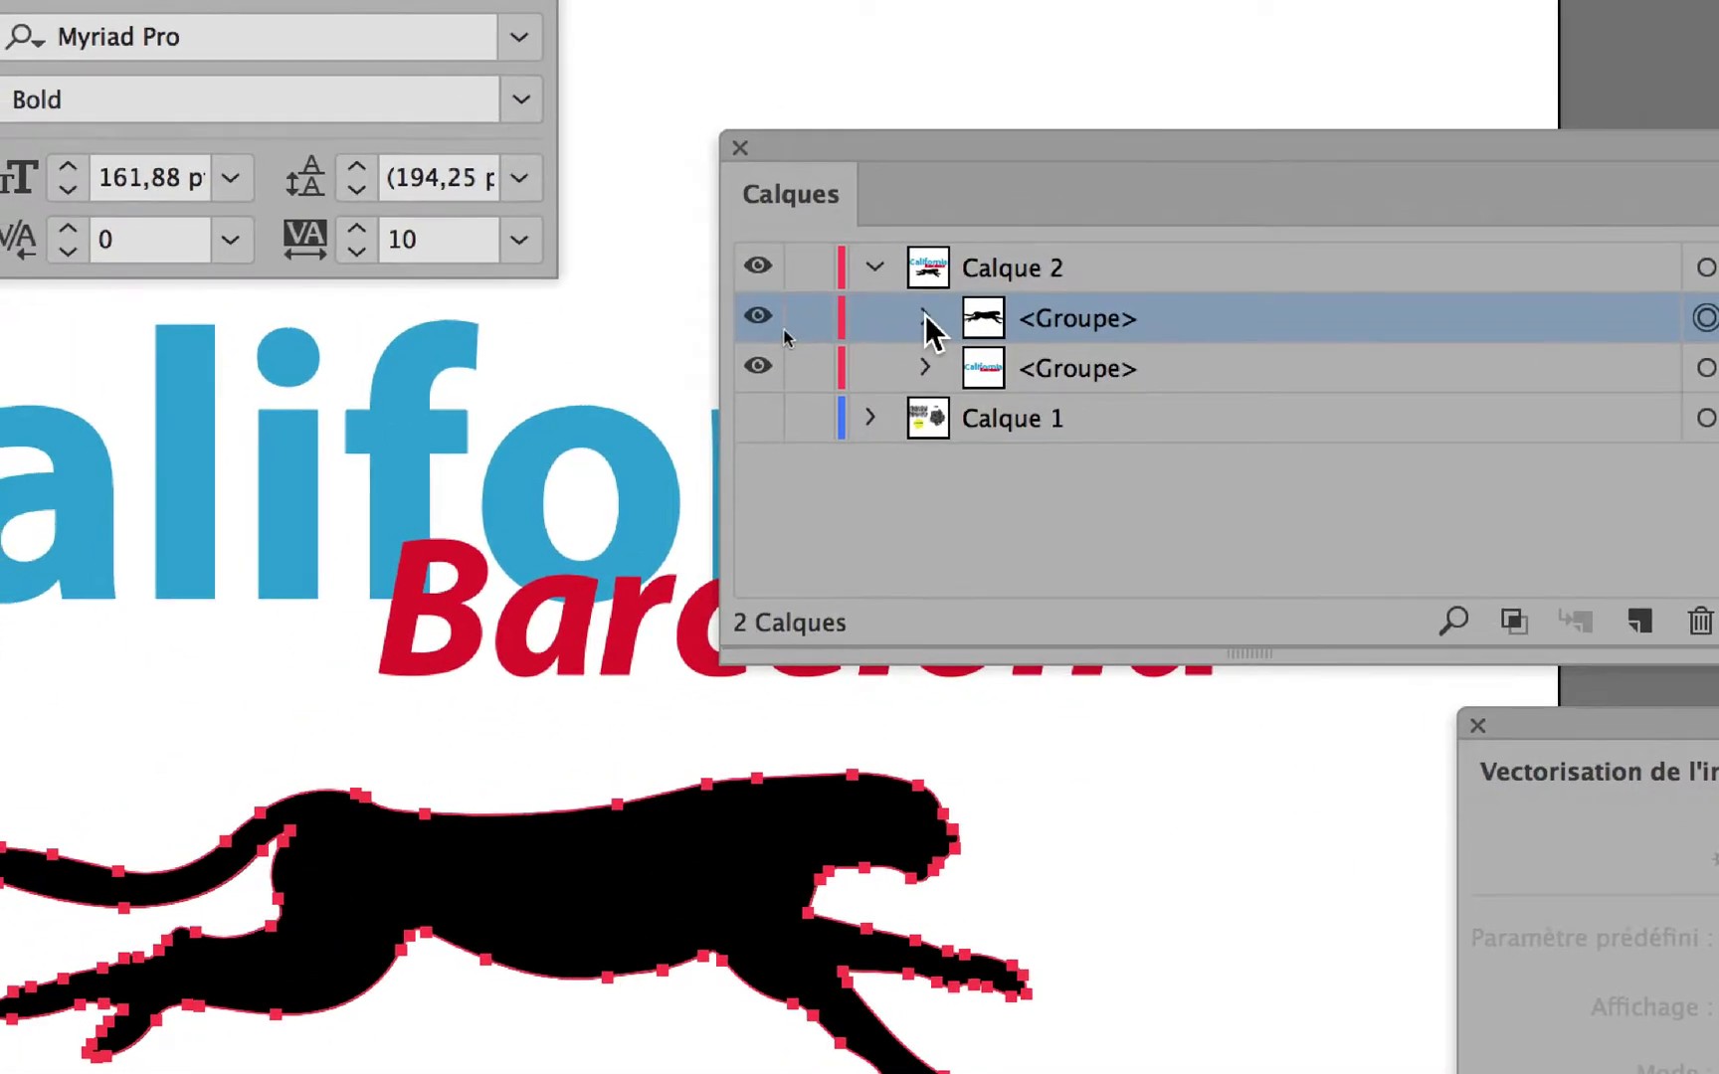
left_click(794, 310)
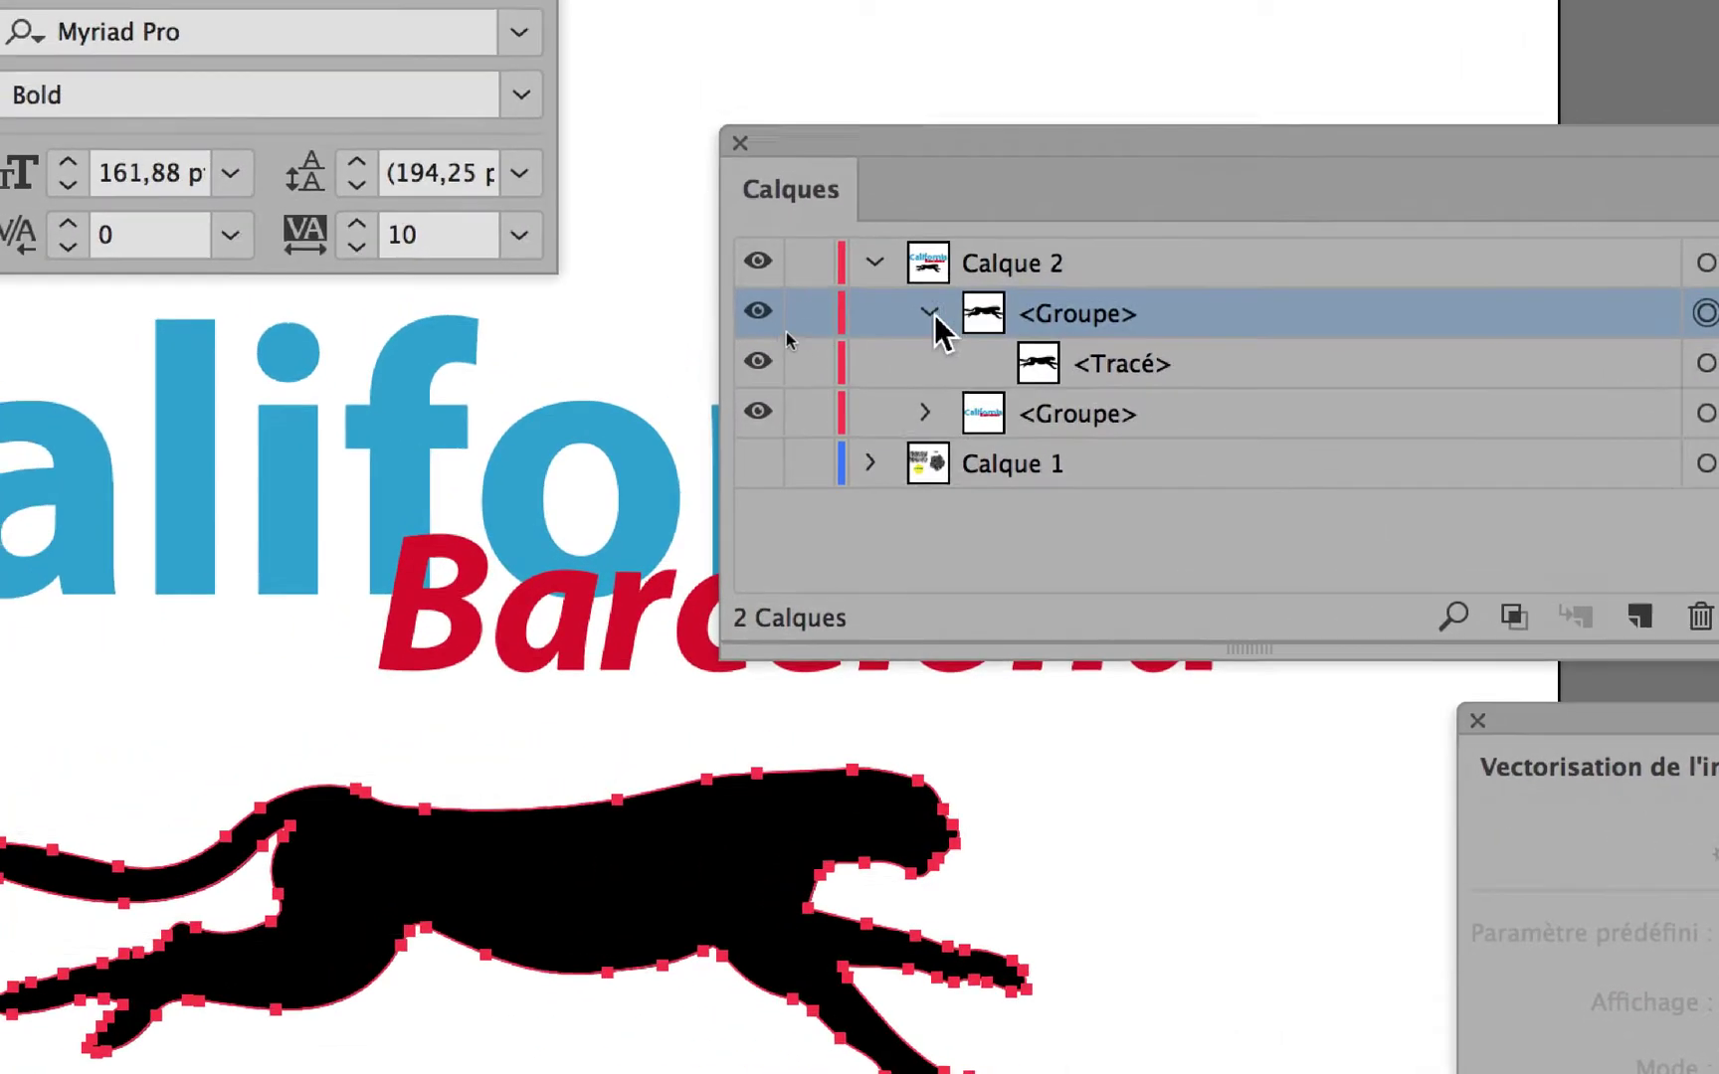
left_click(531, 280)
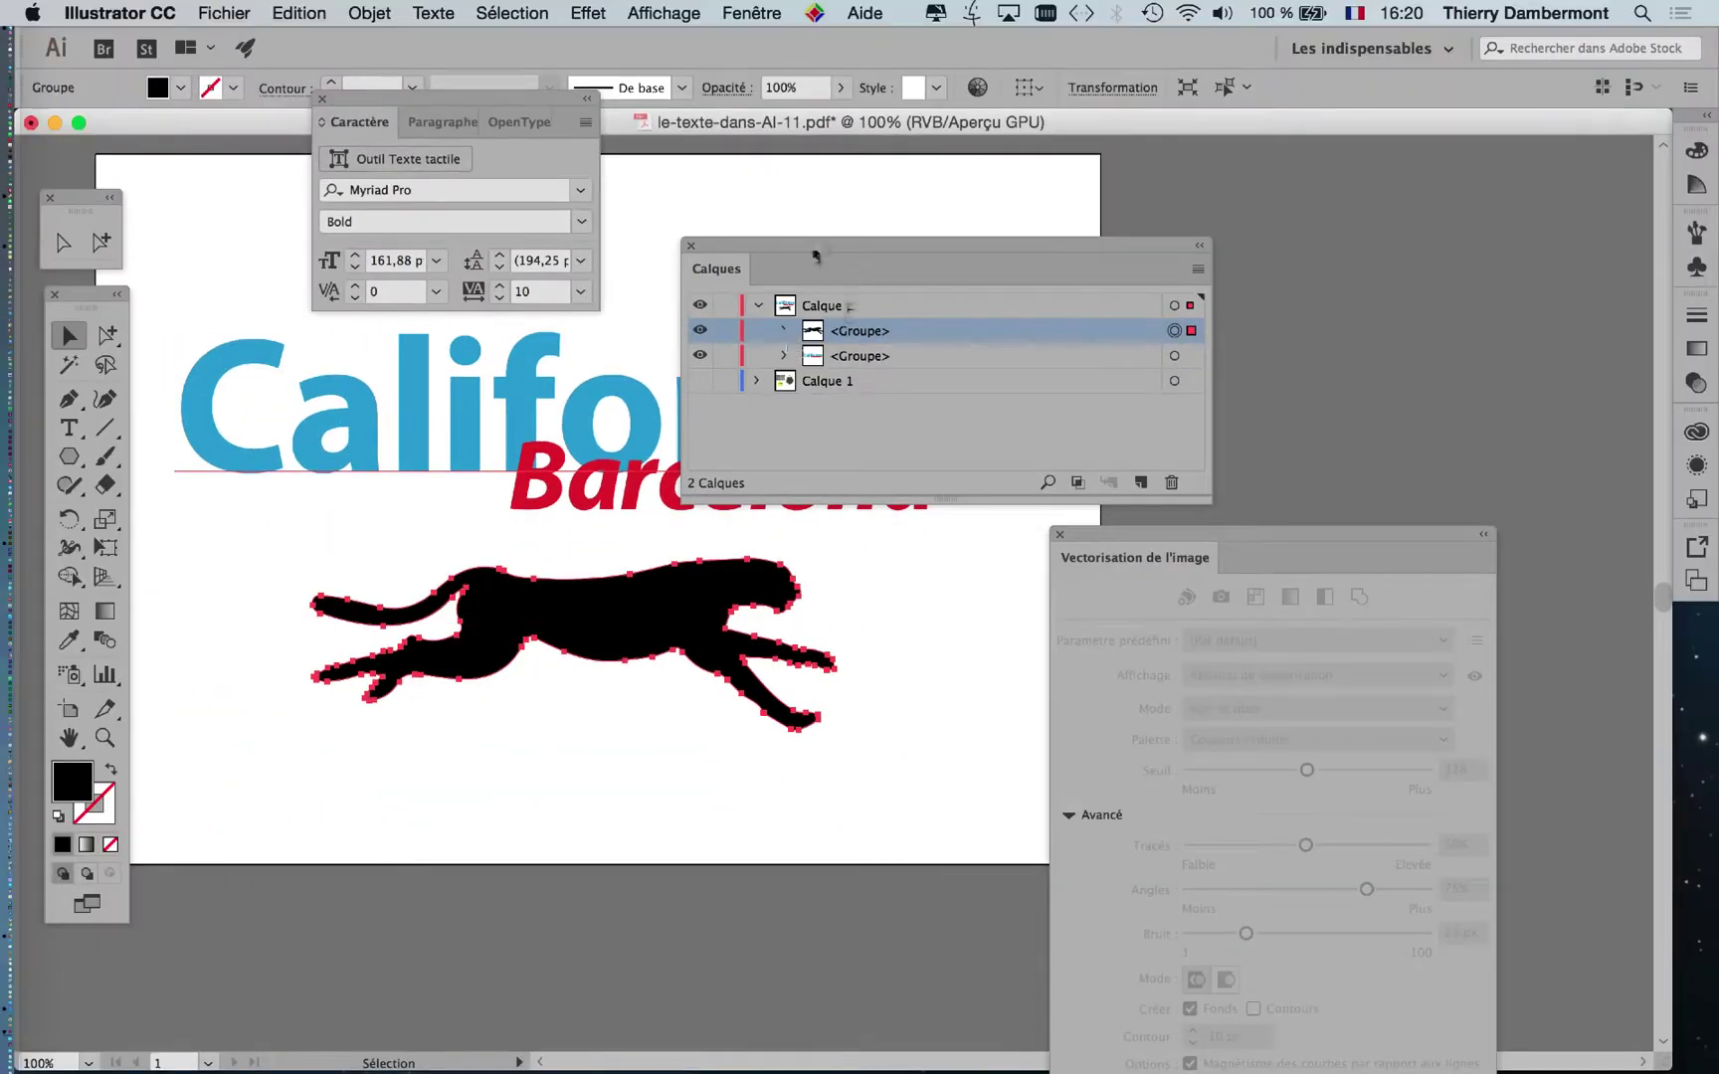
left_click_drag(814, 254, 1139, 211)
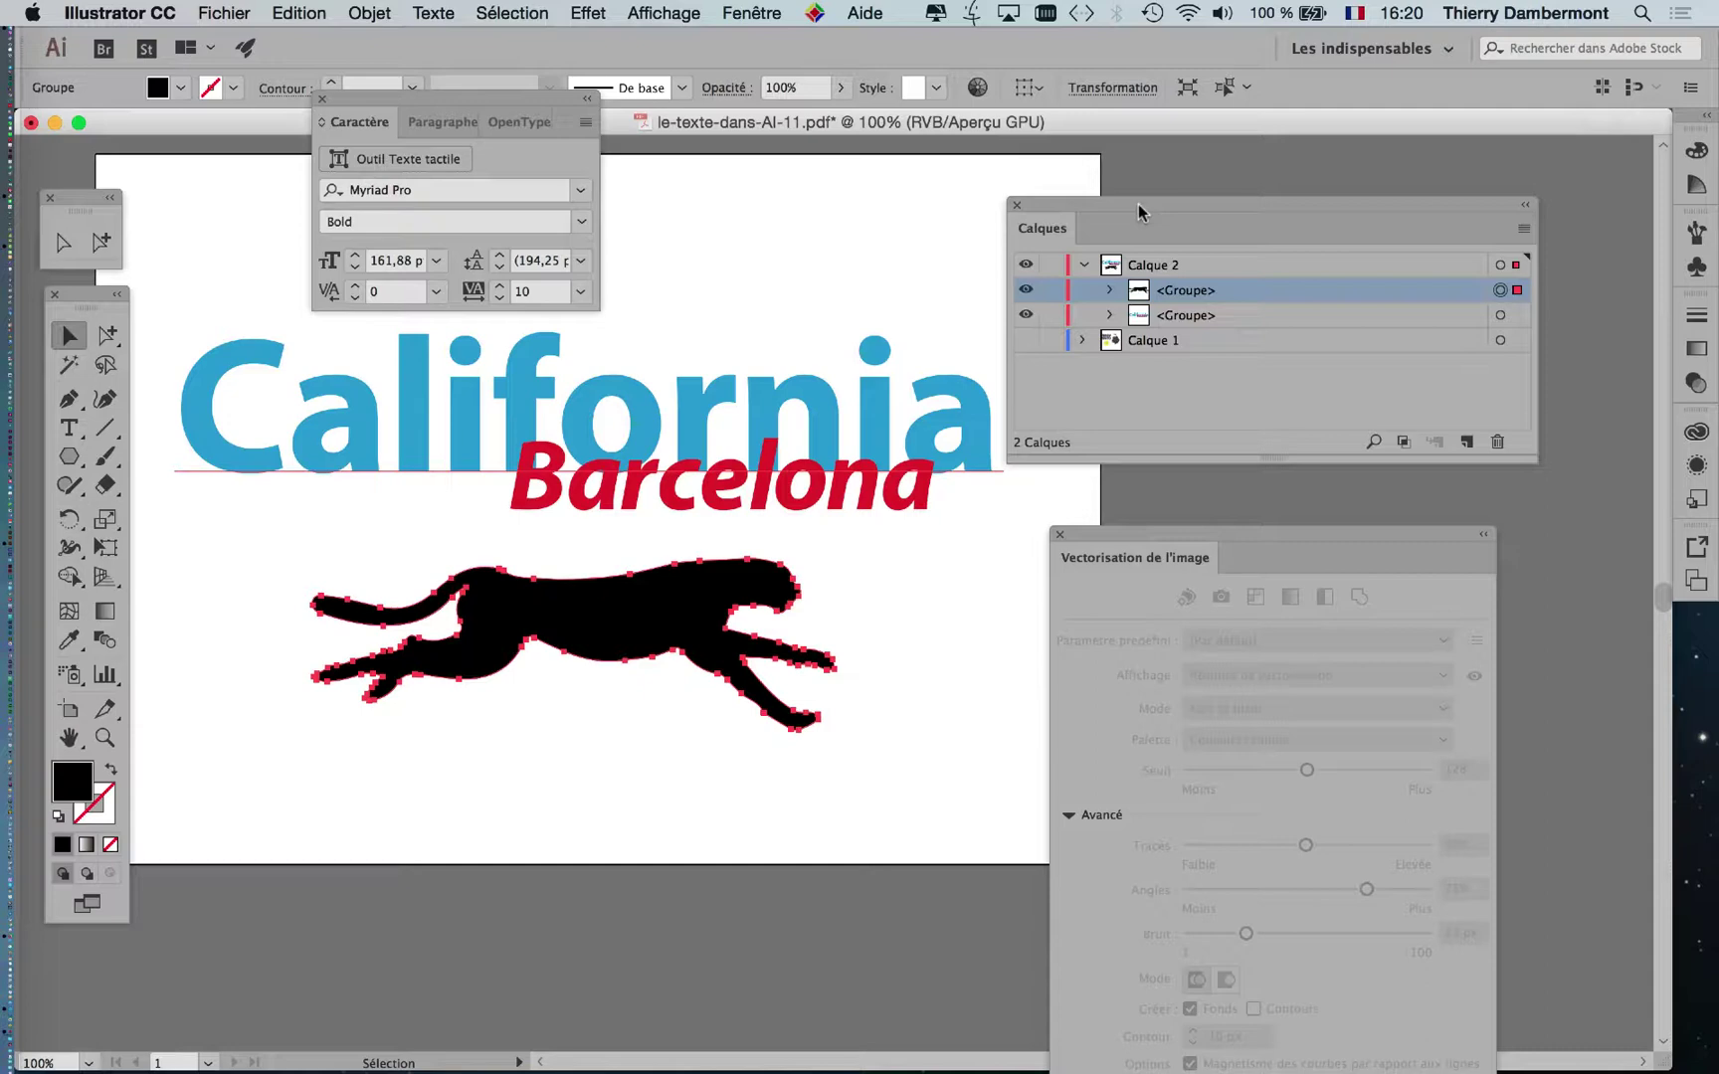
- Examine the path inside the cheetah group and the anchor points along its outline
left_click(1111, 292)
left_click(1111, 292)
key("alt+super+2")
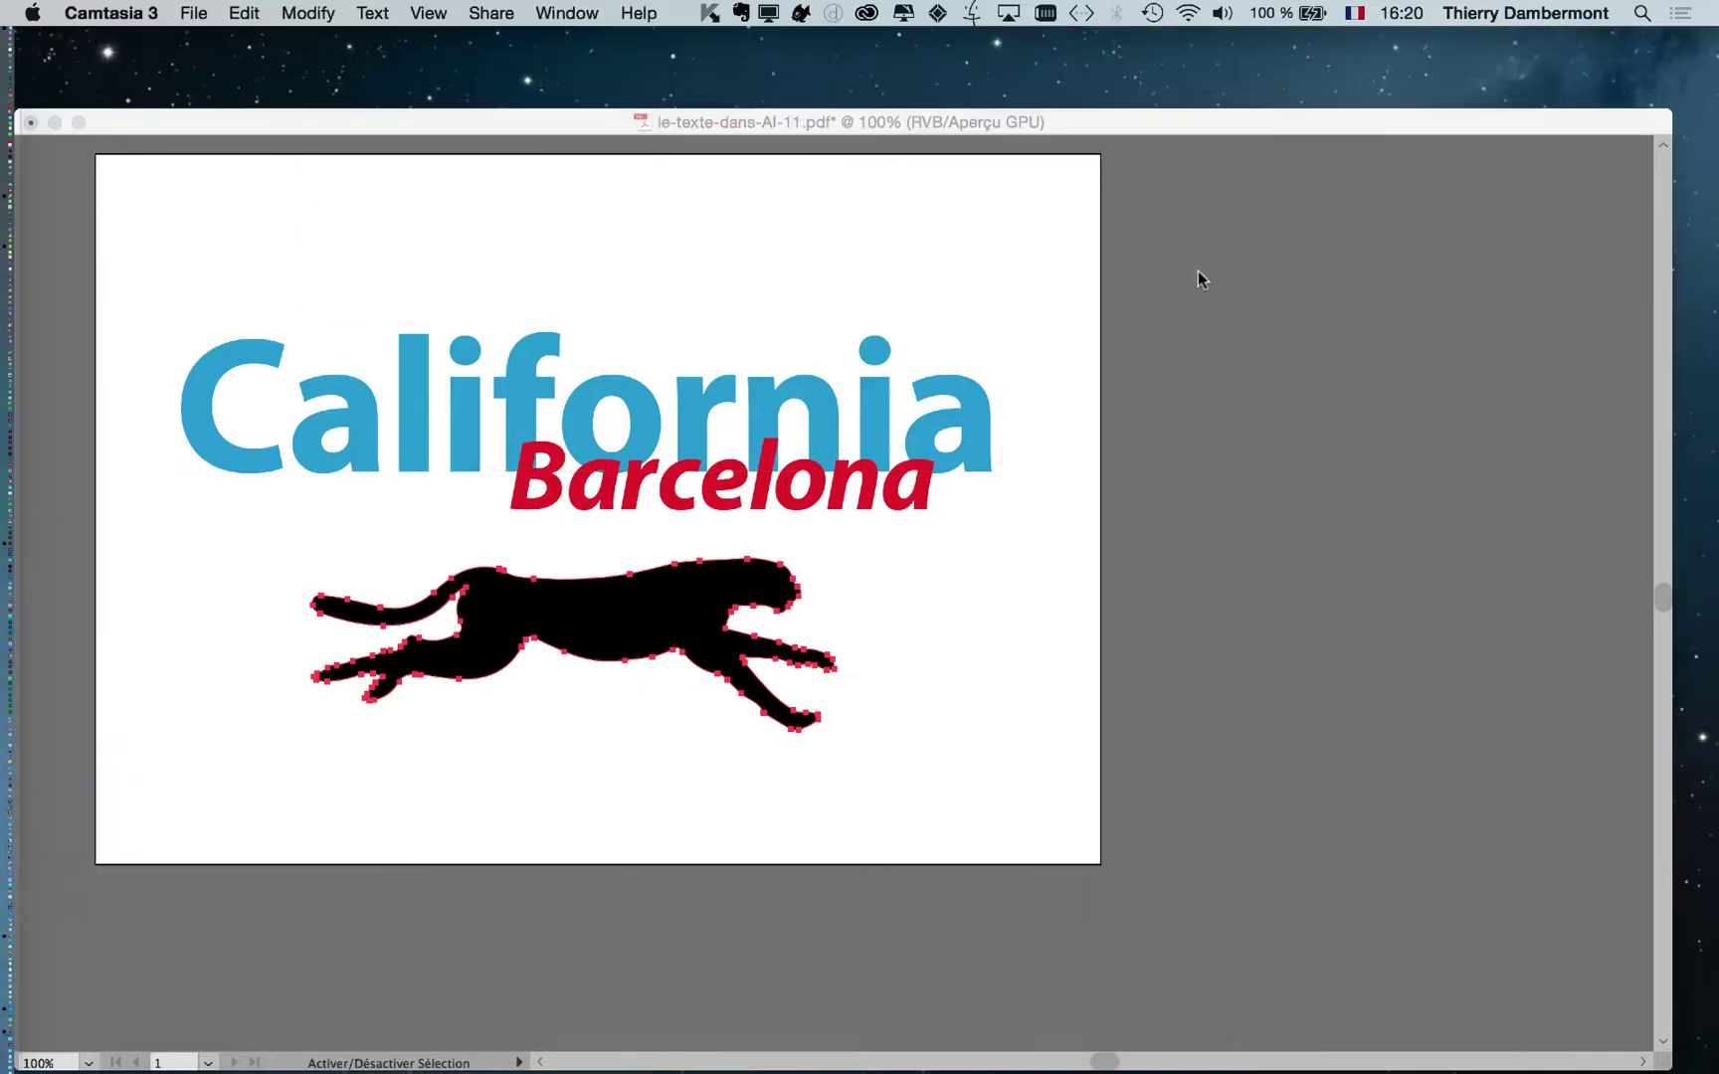
left_click(1199, 279)
left_click(1111, 291)
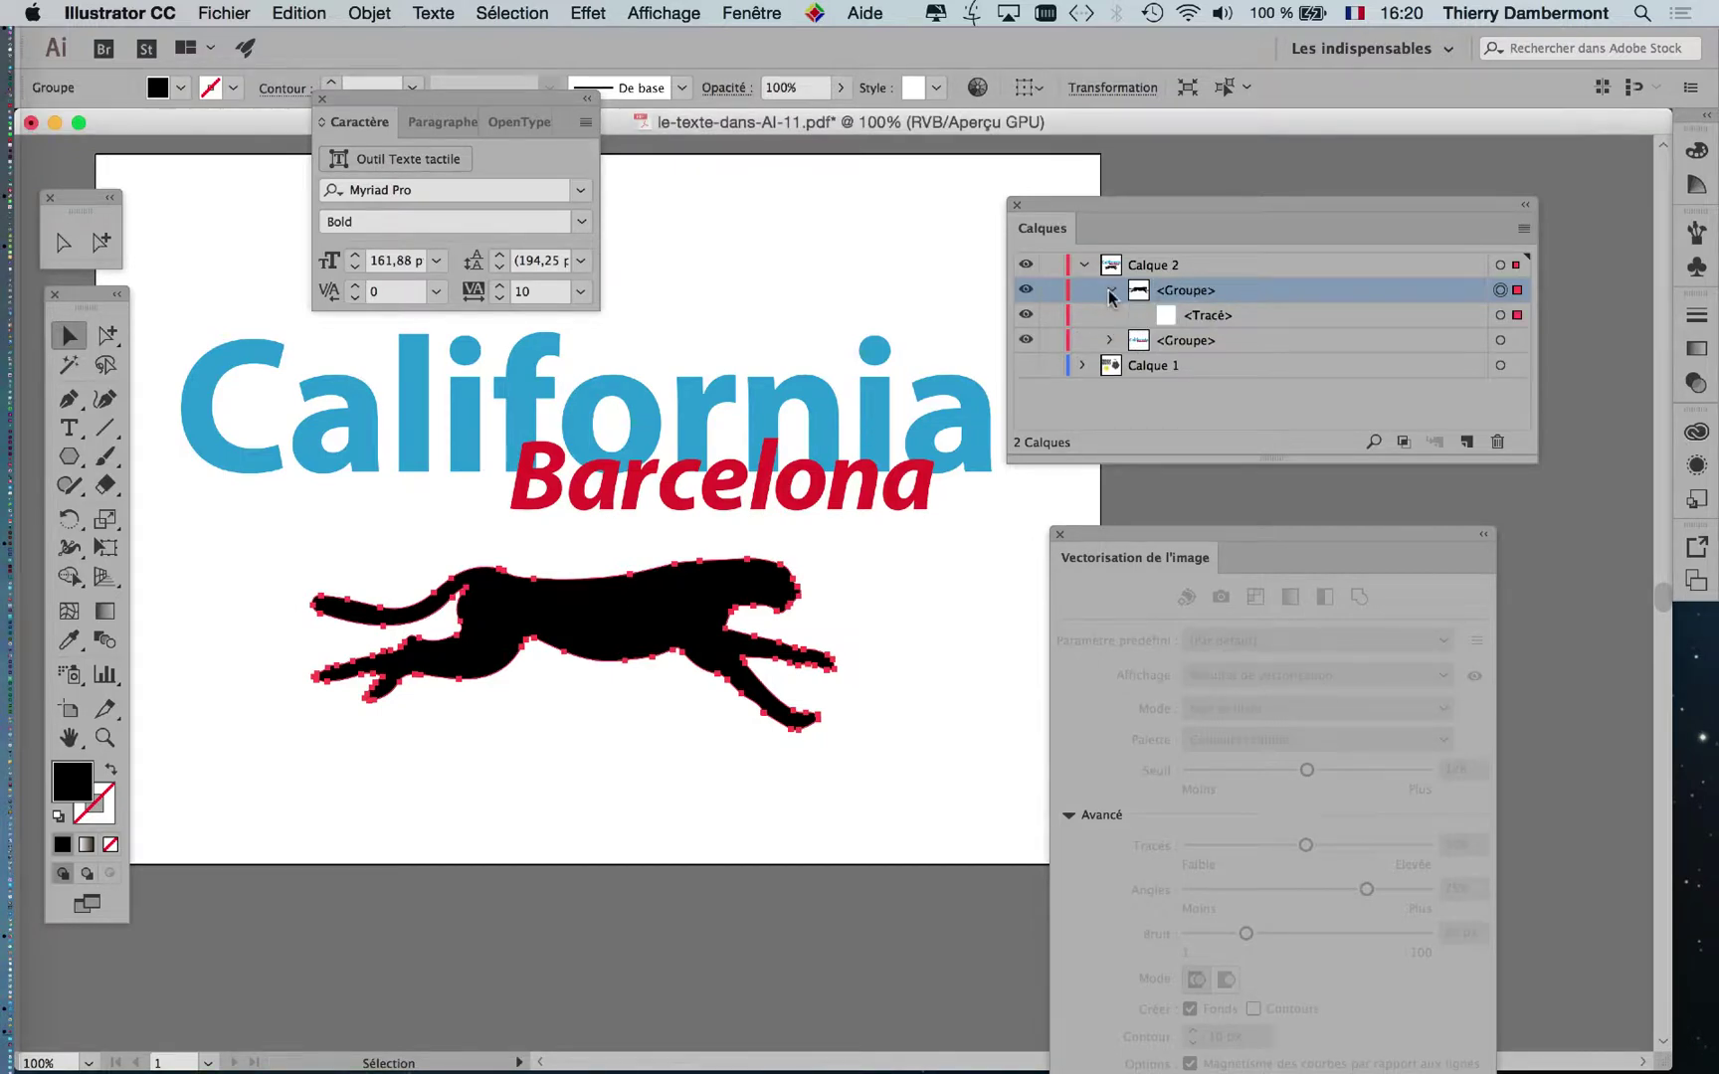
left_click(1111, 292)
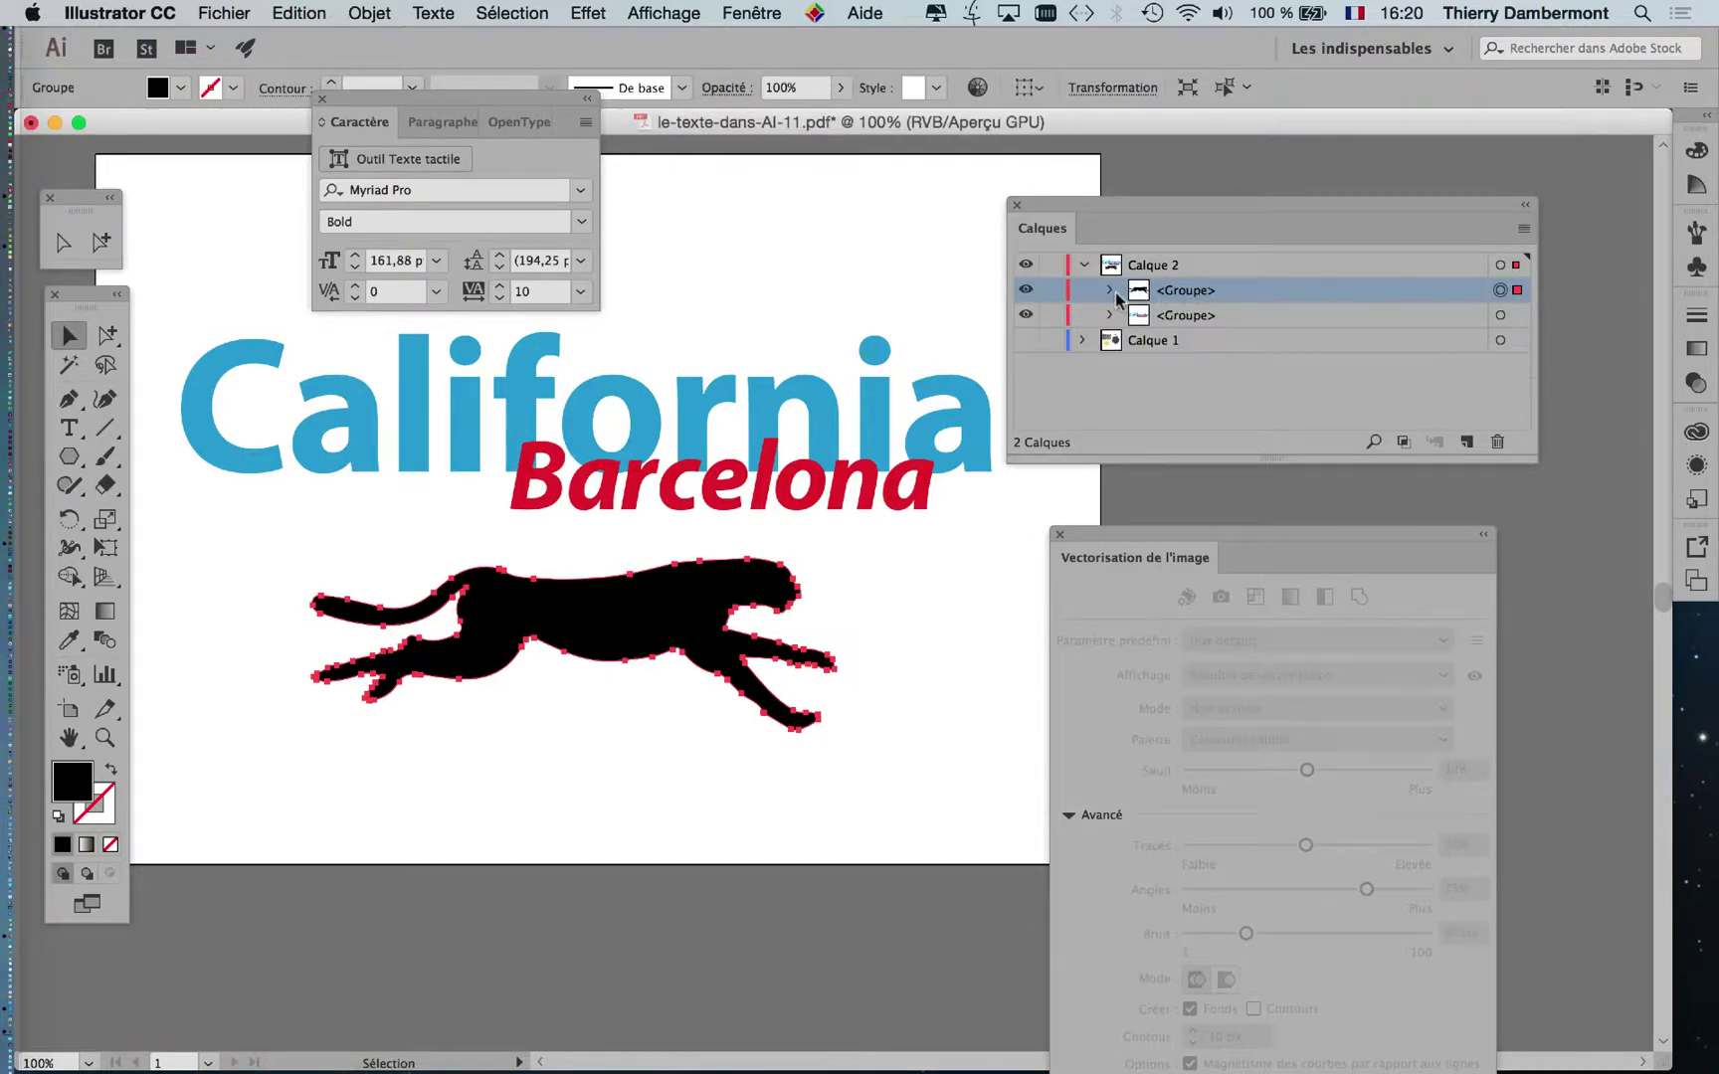
left_click(1111, 291)
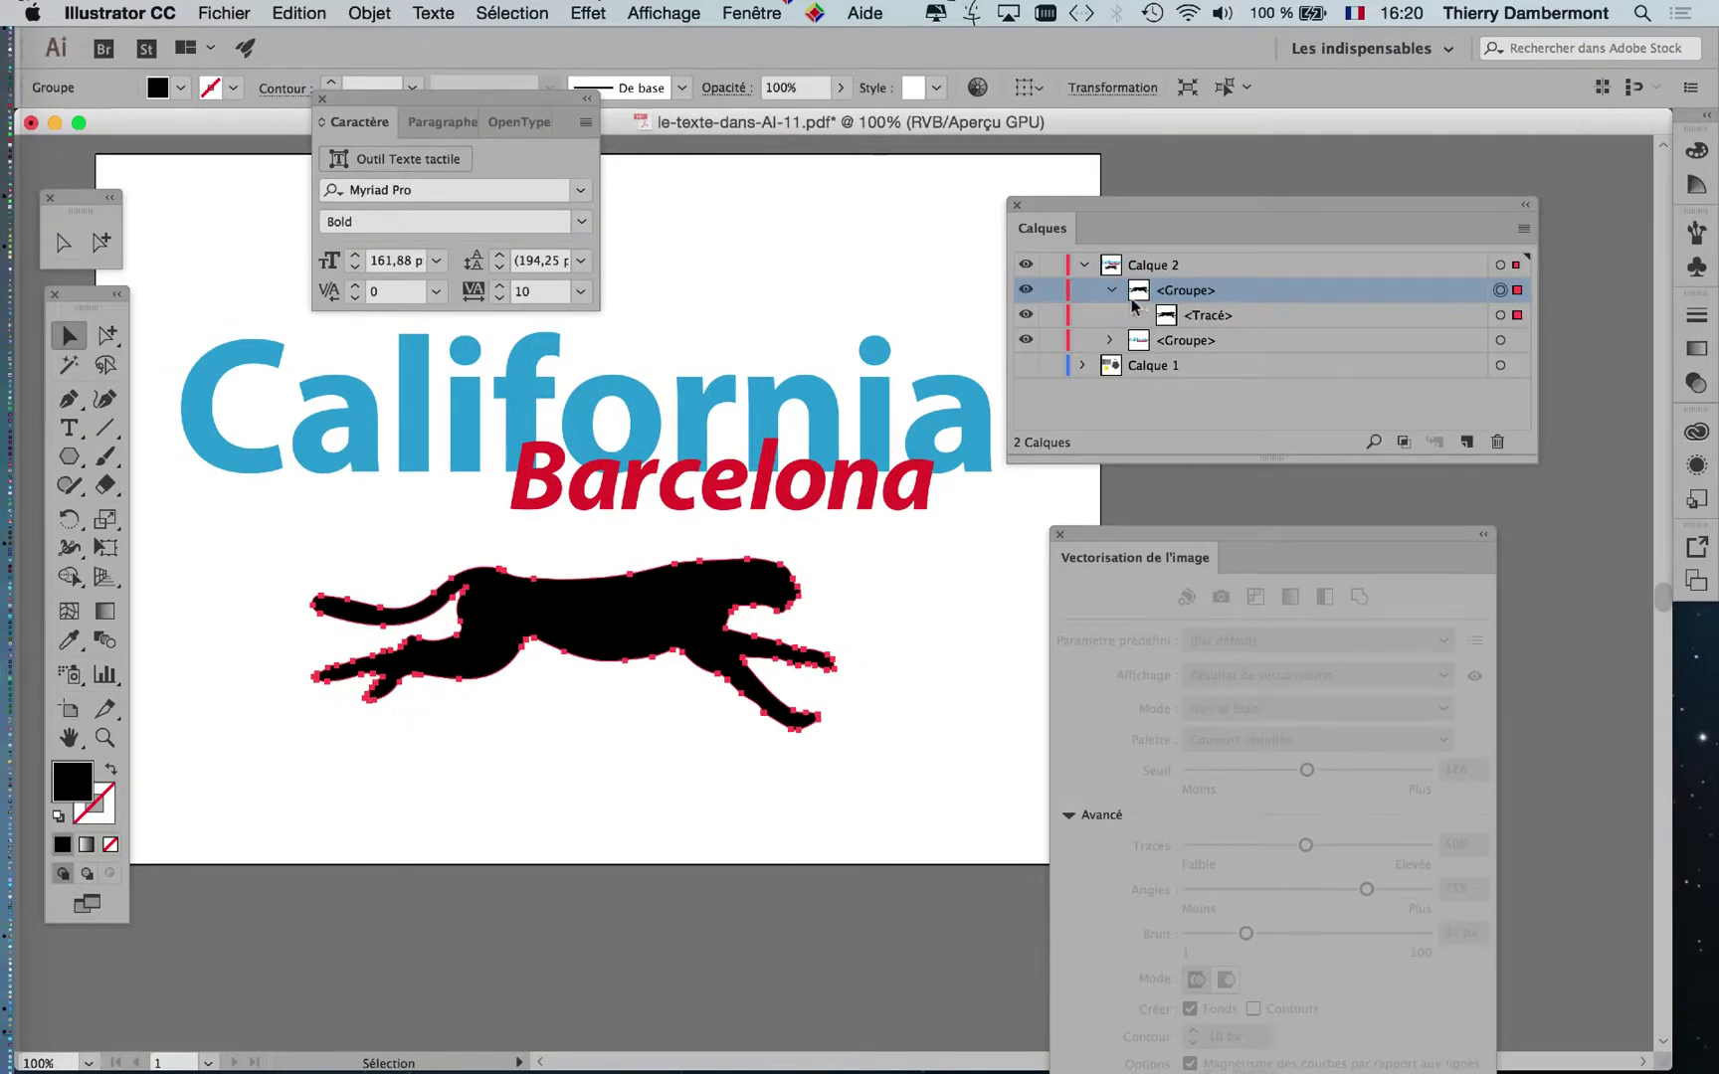
left_click(1111, 290)
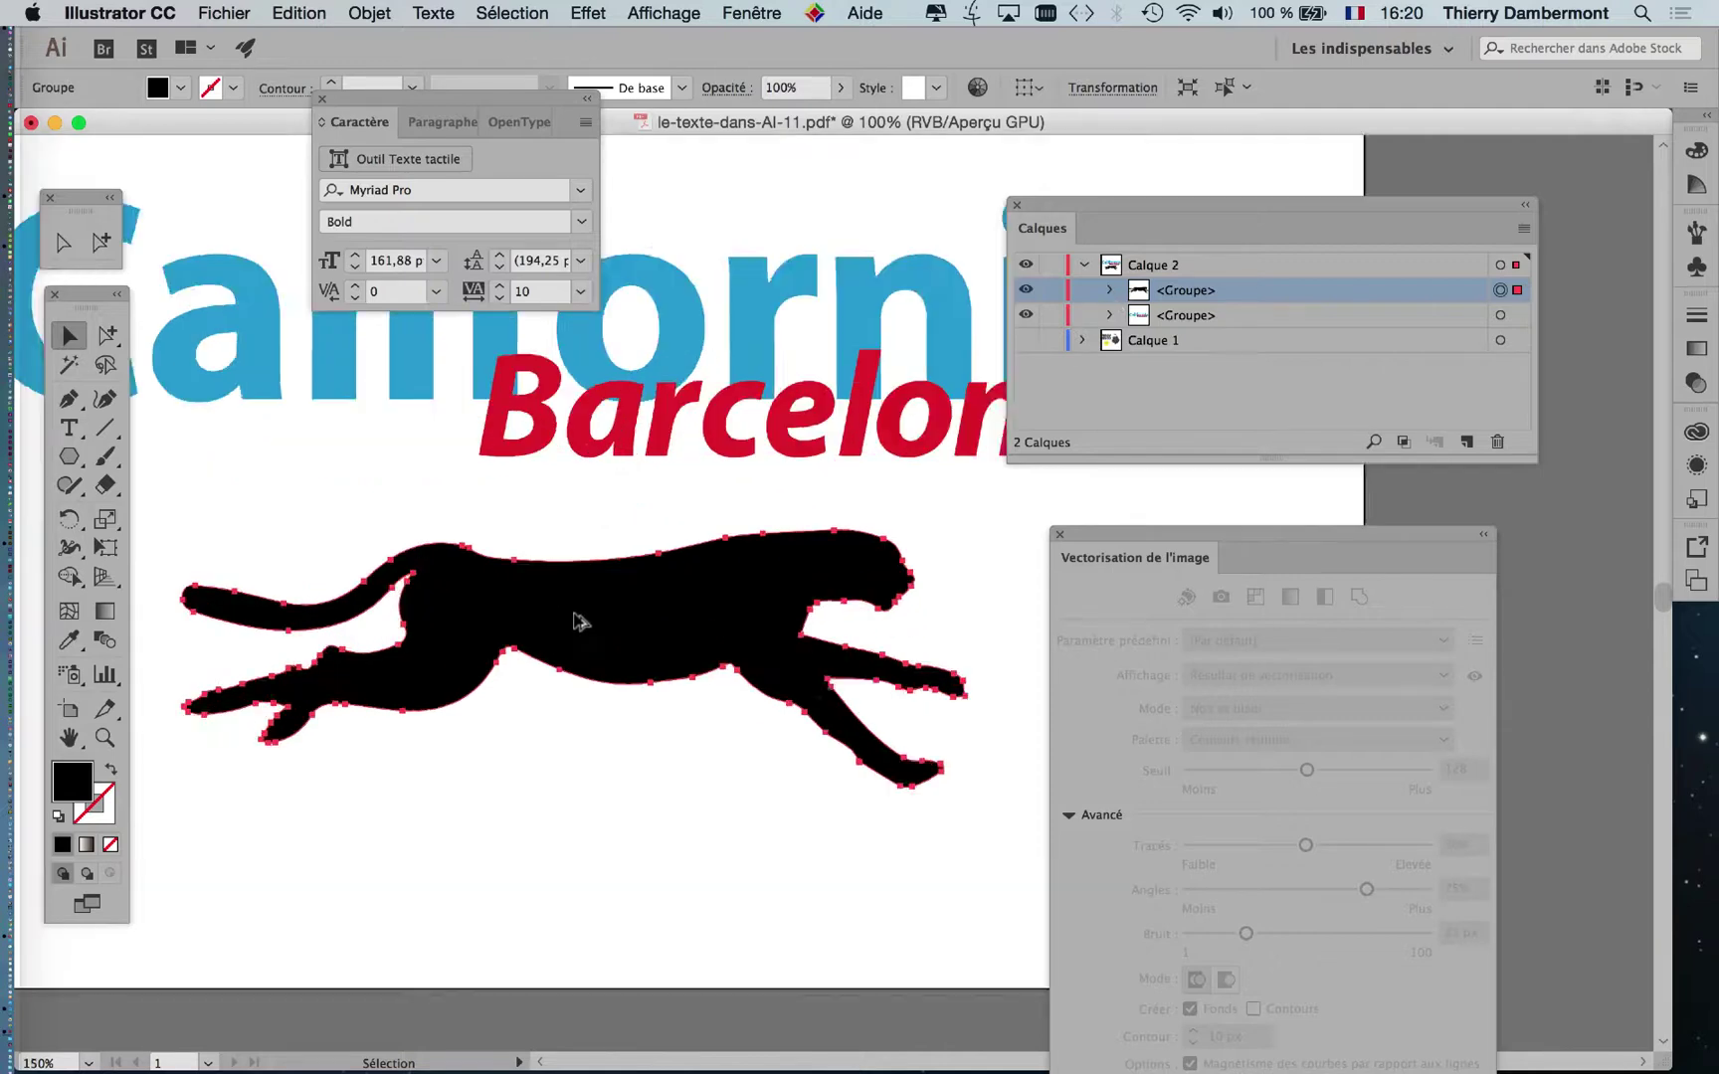
scroll(577, 619, "up", 2)
scroll(582, 622, "down", 2)
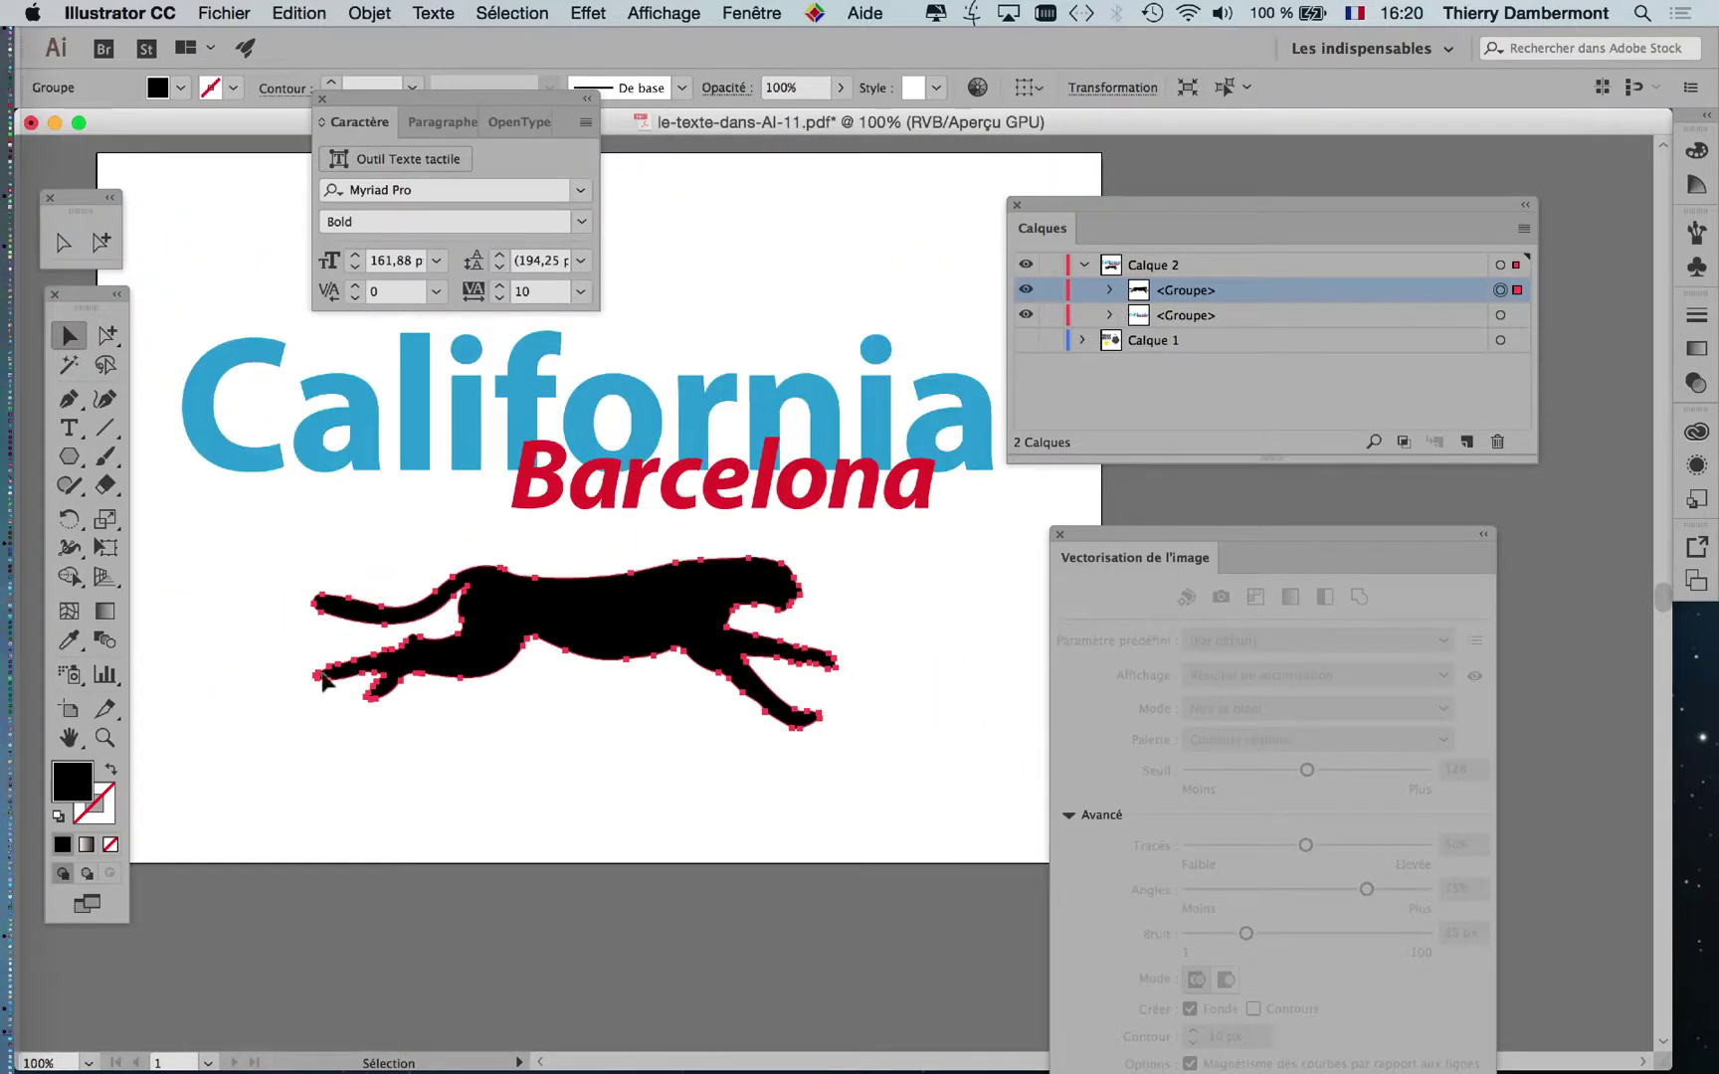
- Bring the tools closer to the artwork, display the Nuancier swatches and fill the cheetah with the bright red matching Barcelona
left_click_drag(63, 314, 215, 224)
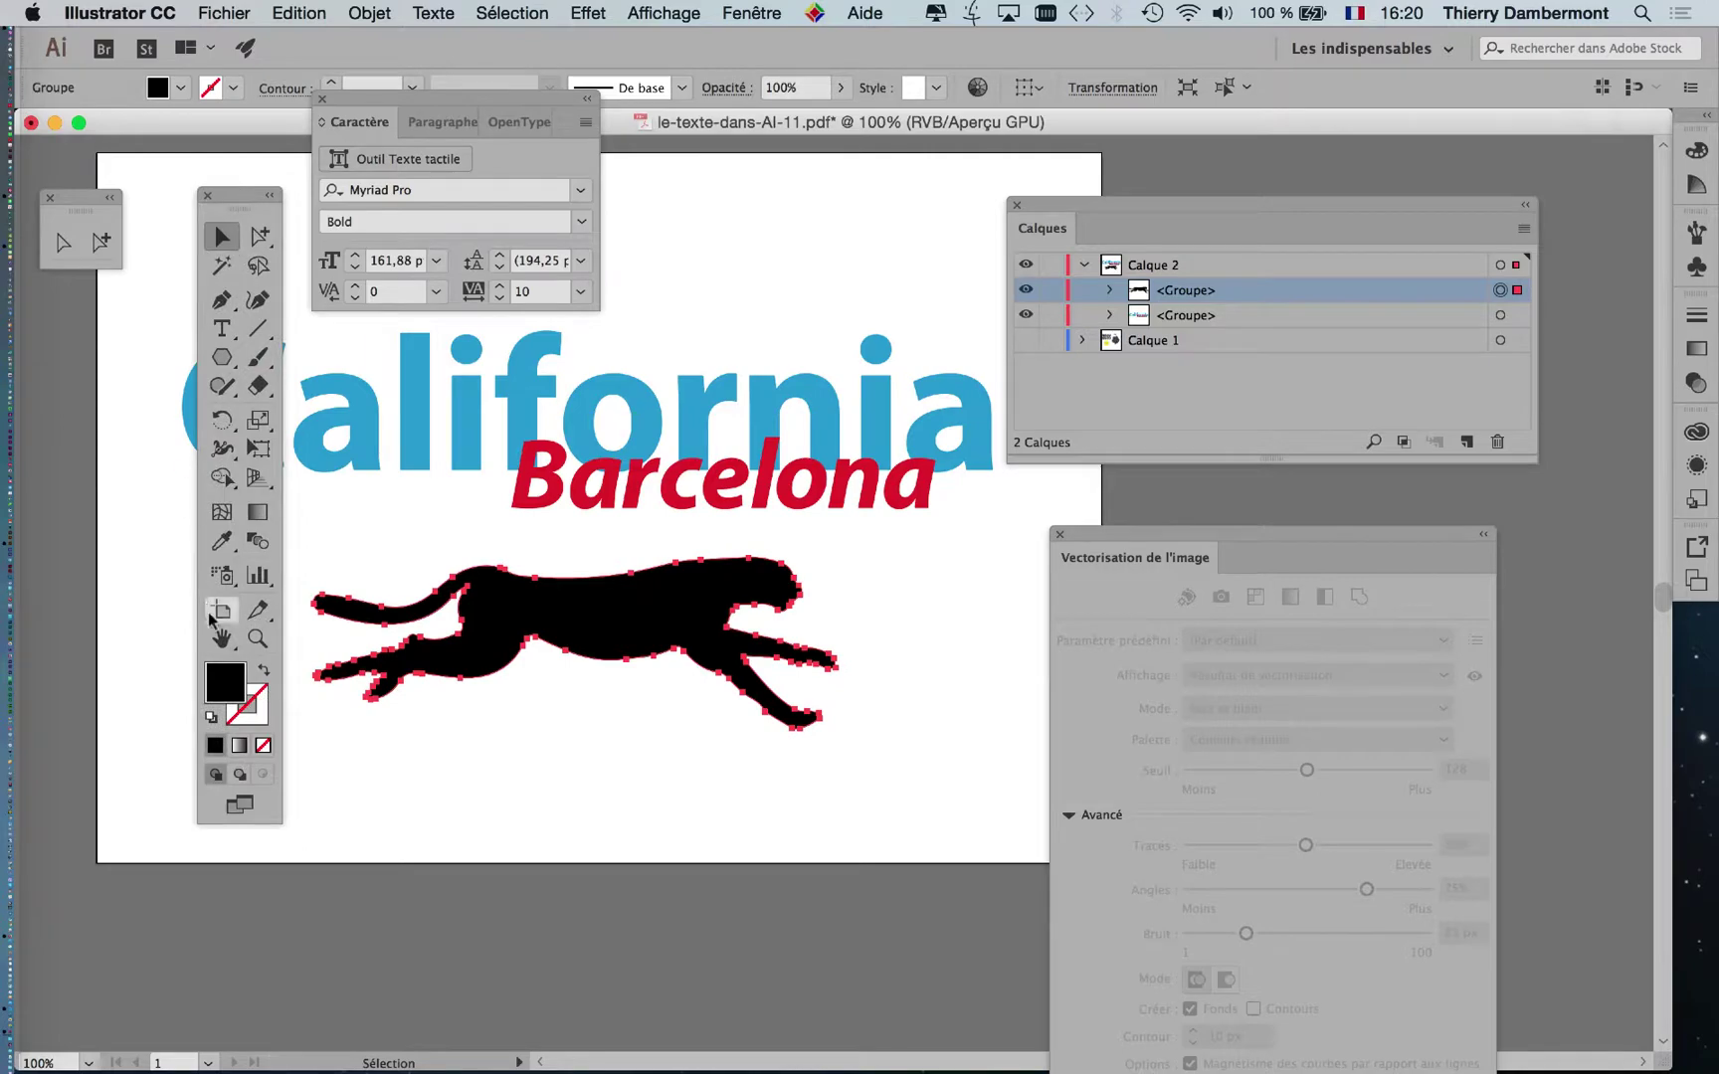
key("super")
left_click(742, 14)
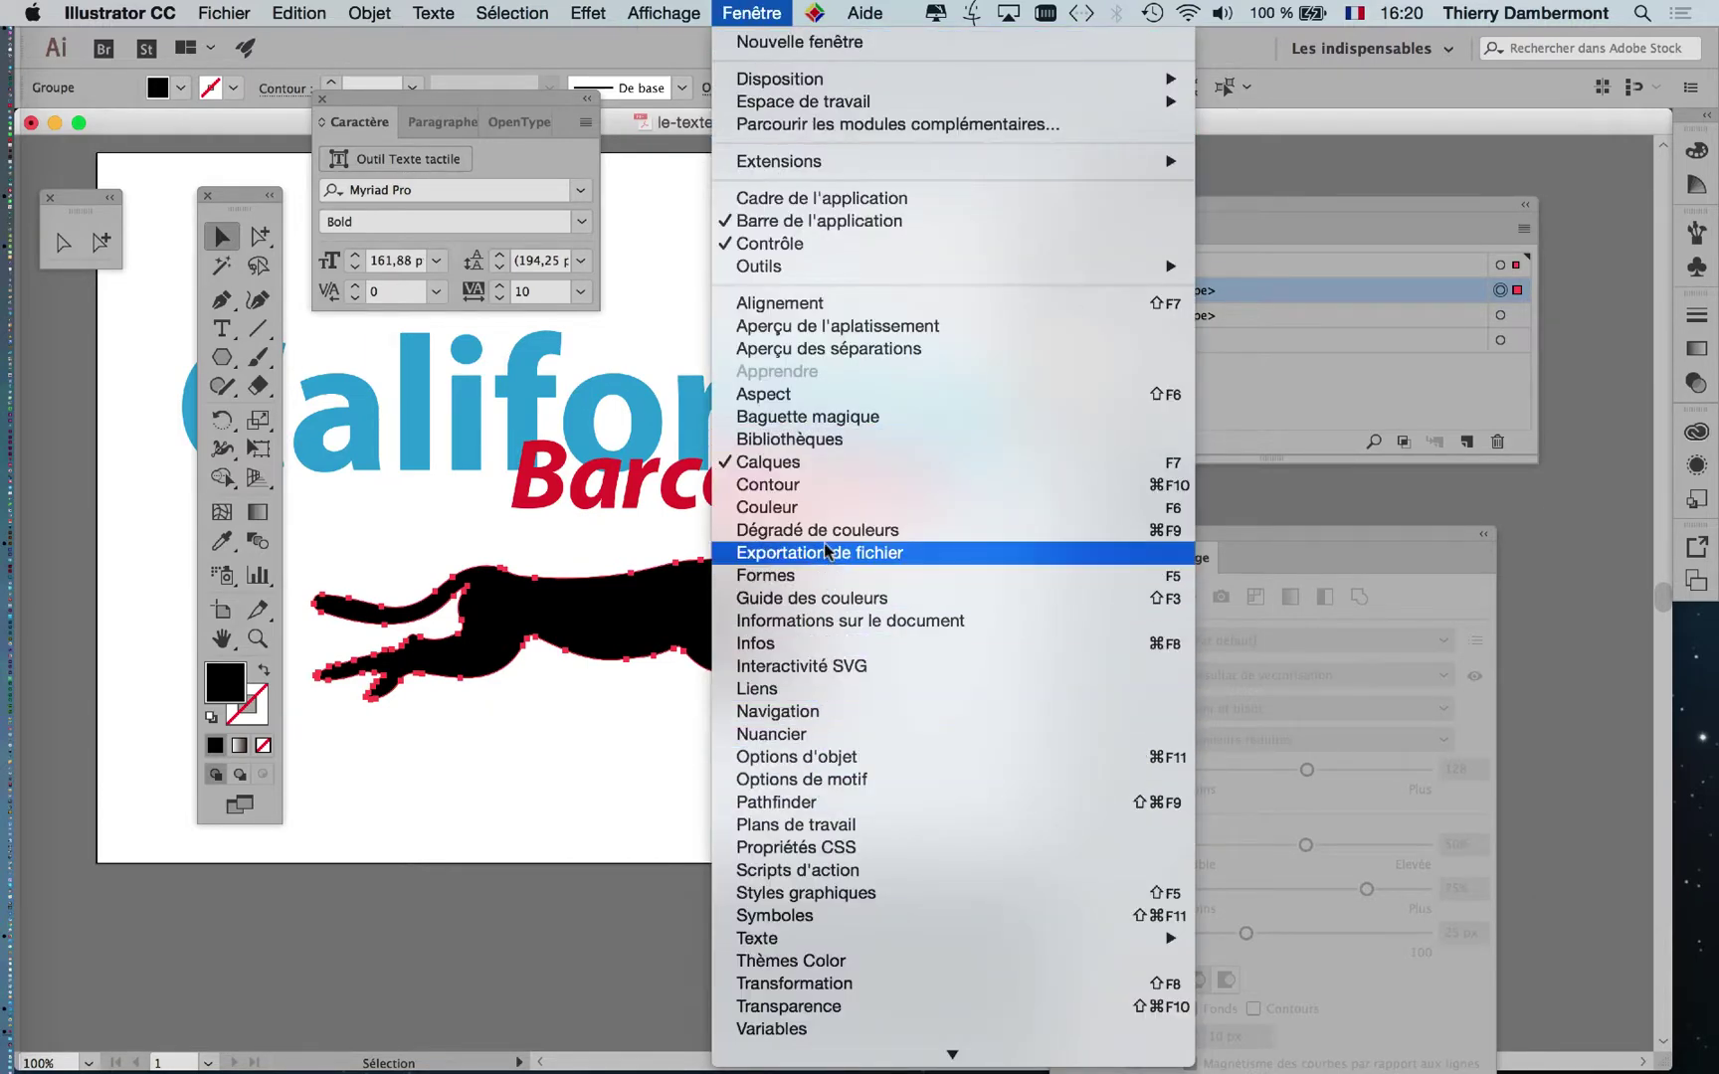
left_click(848, 734)
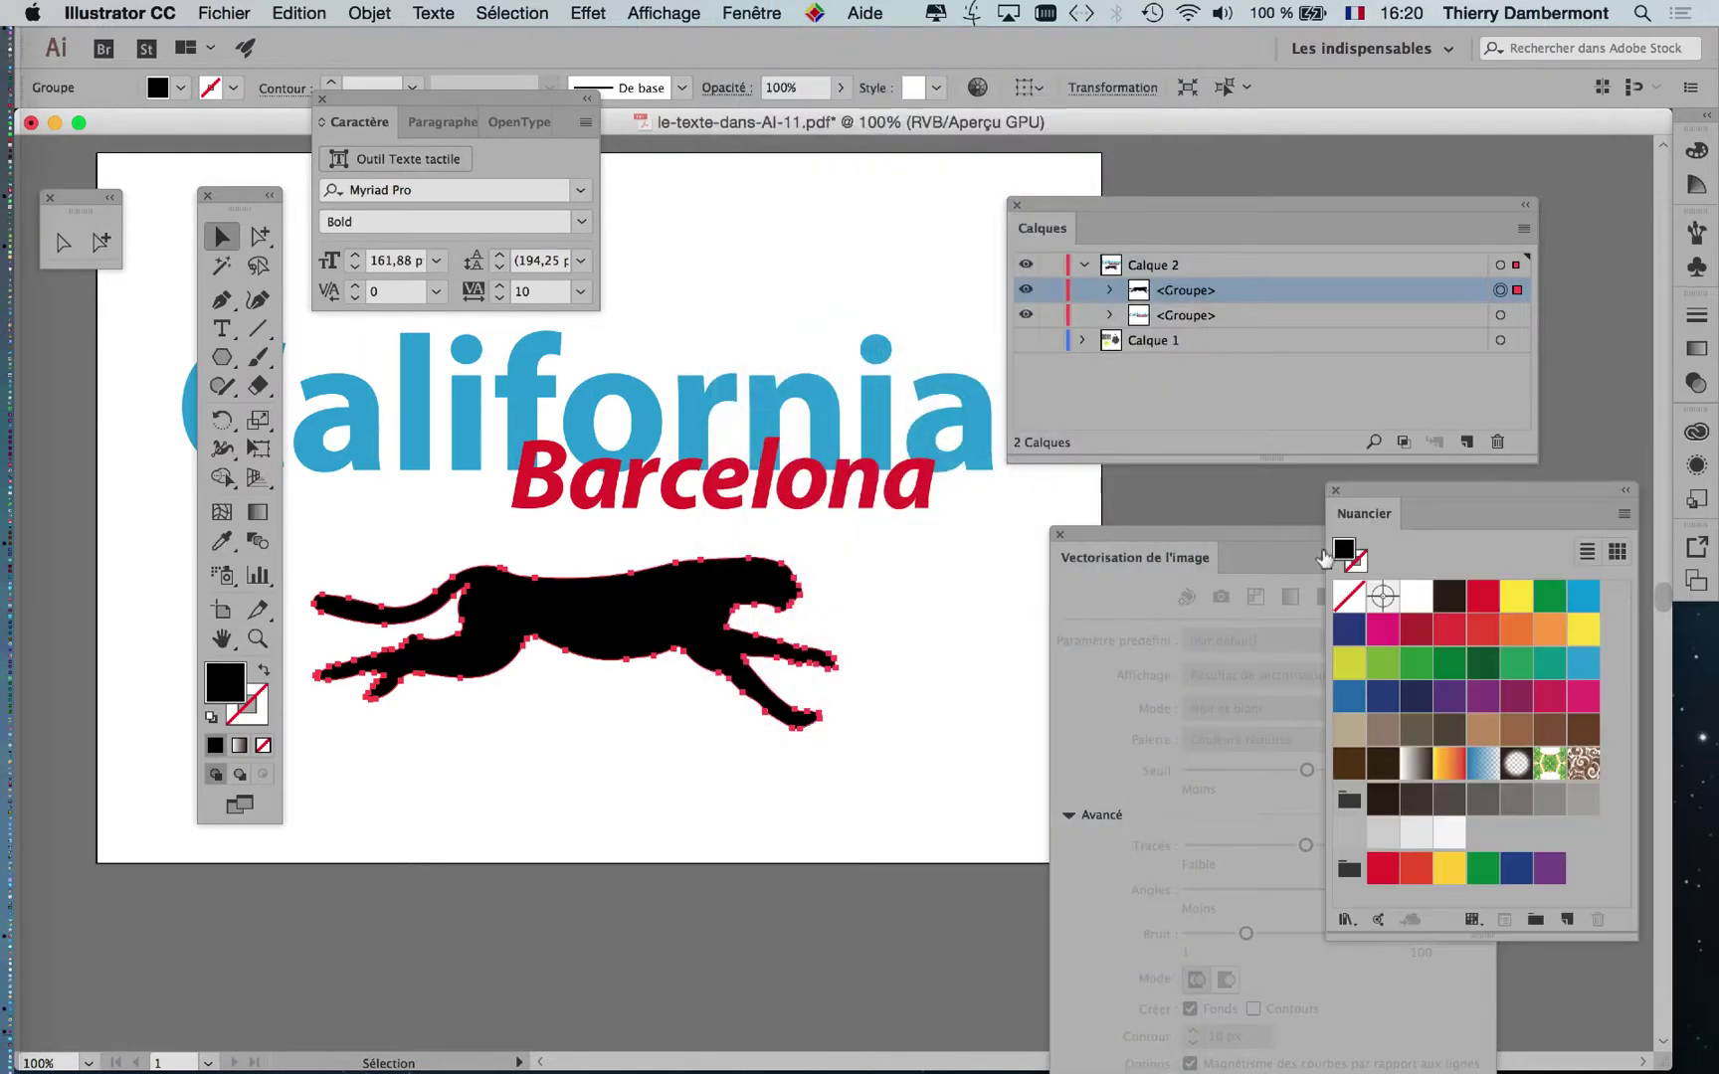
left_click(1416, 633)
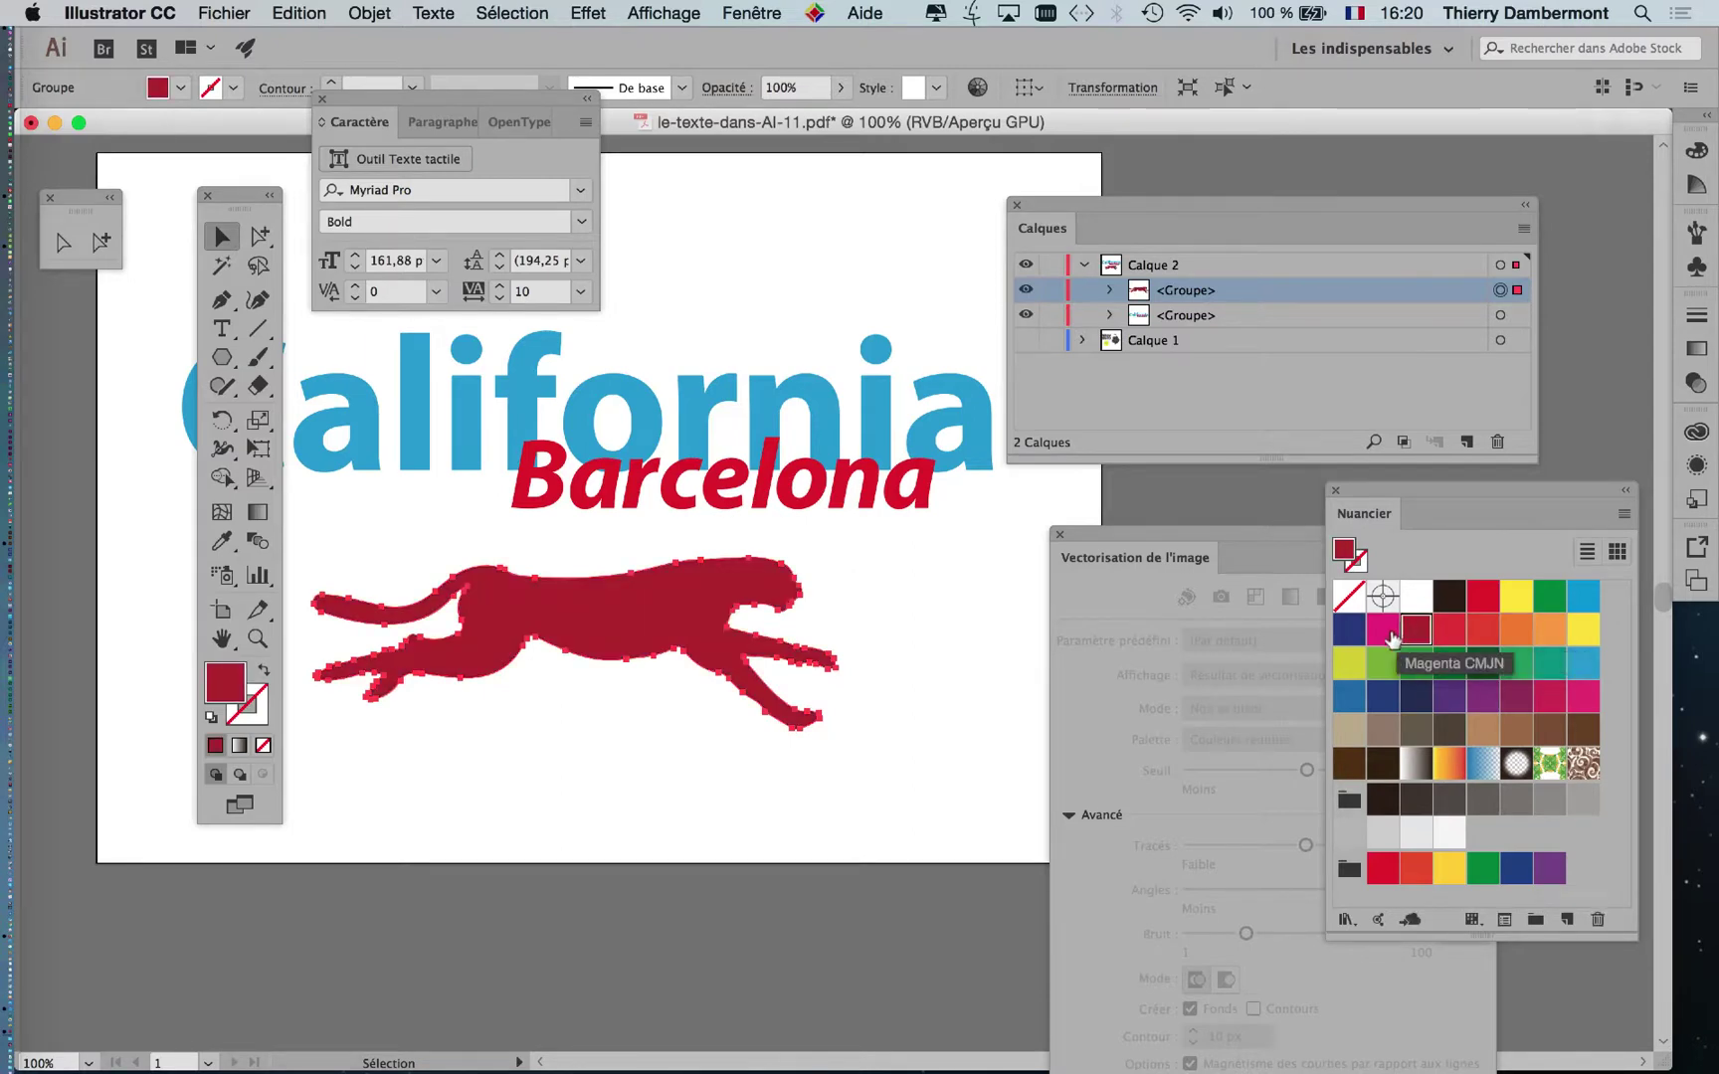
left_click(1482, 597)
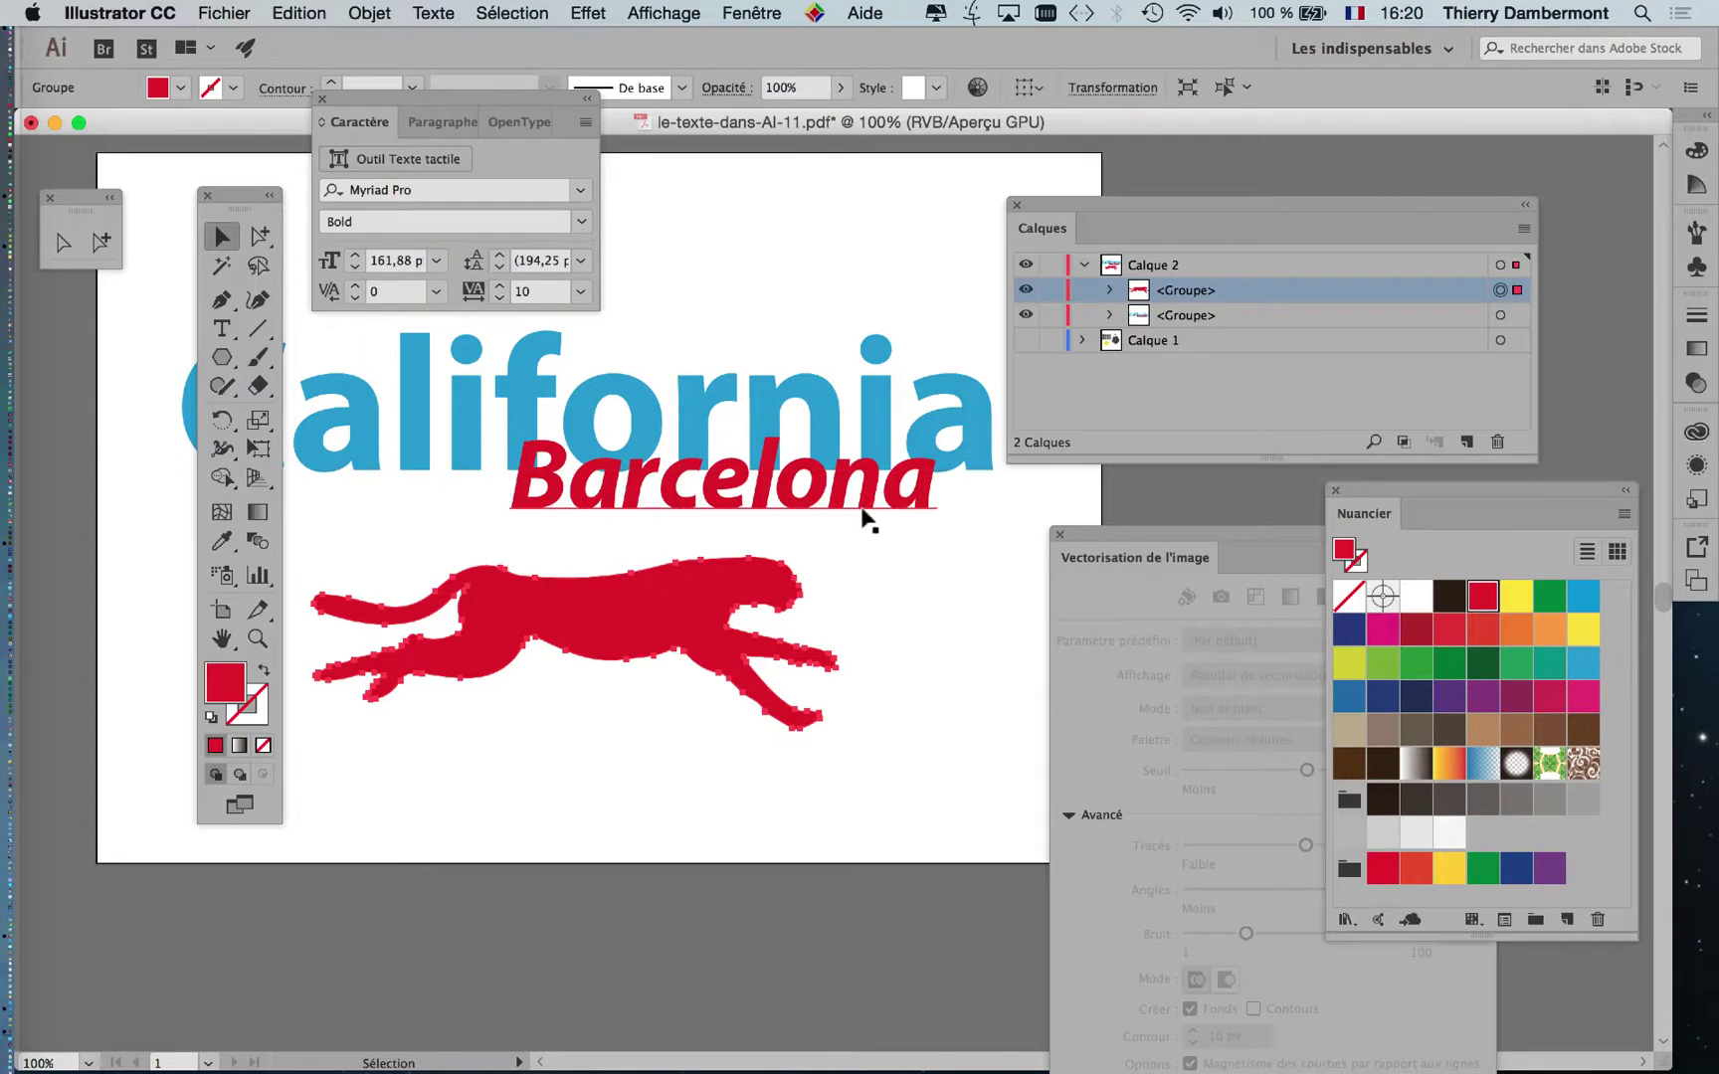
- Move the red cheetah with the Group Selection tool up so its back overlaps the word Barcelona, and deselect it
left_click(862, 509)
left_click(265, 238)
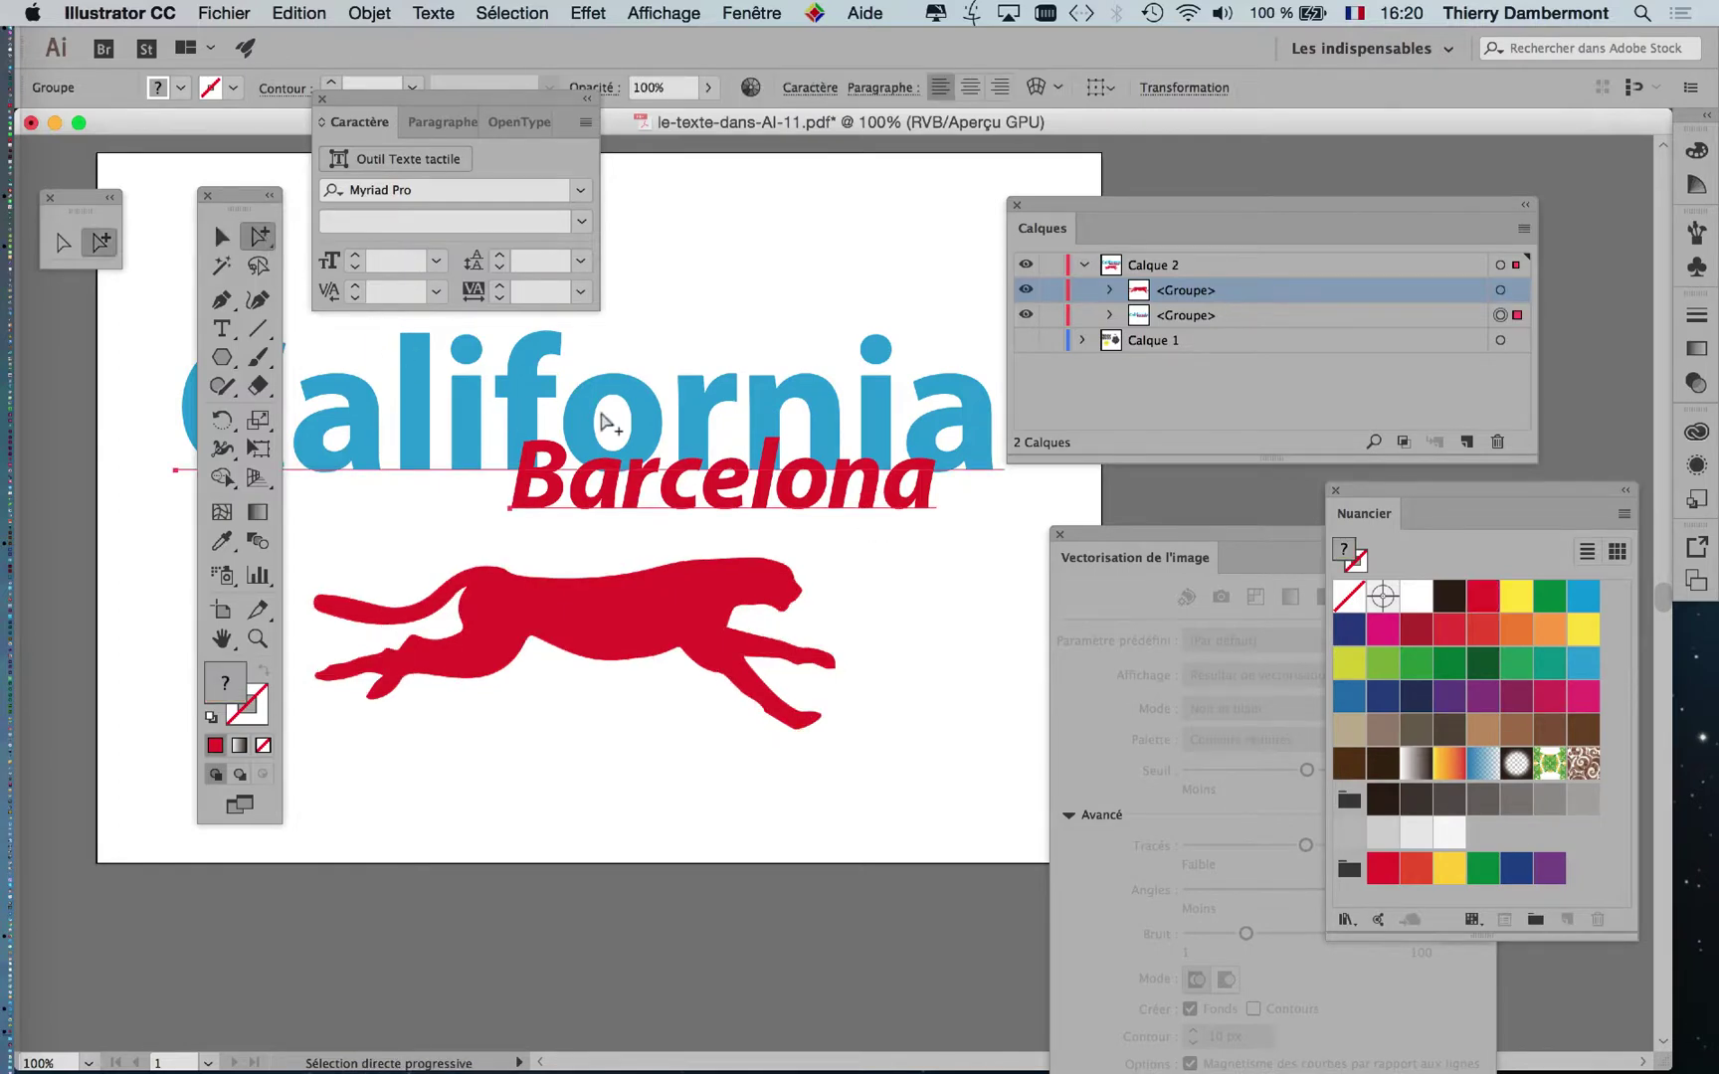
left_click(932, 574)
left_click(879, 507)
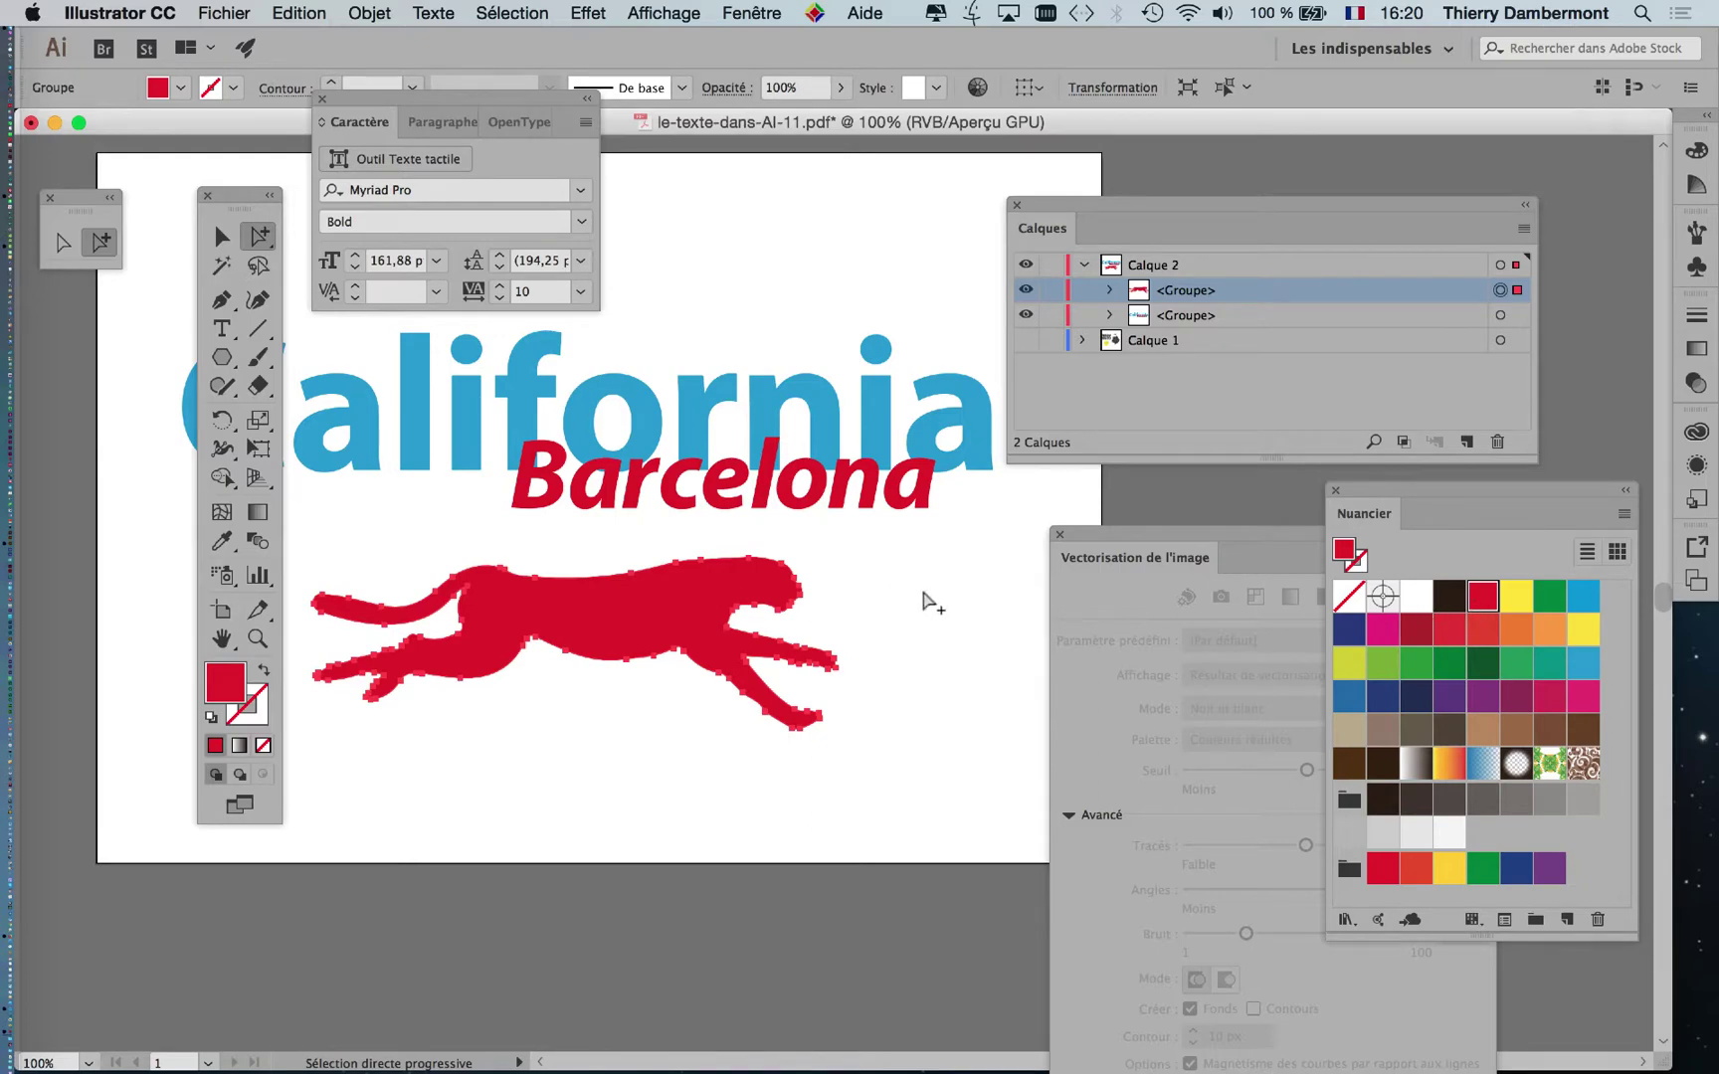
left_click(925, 597)
left_click_drag(677, 602, 655, 524)
left_click(900, 674)
key("super+minus")
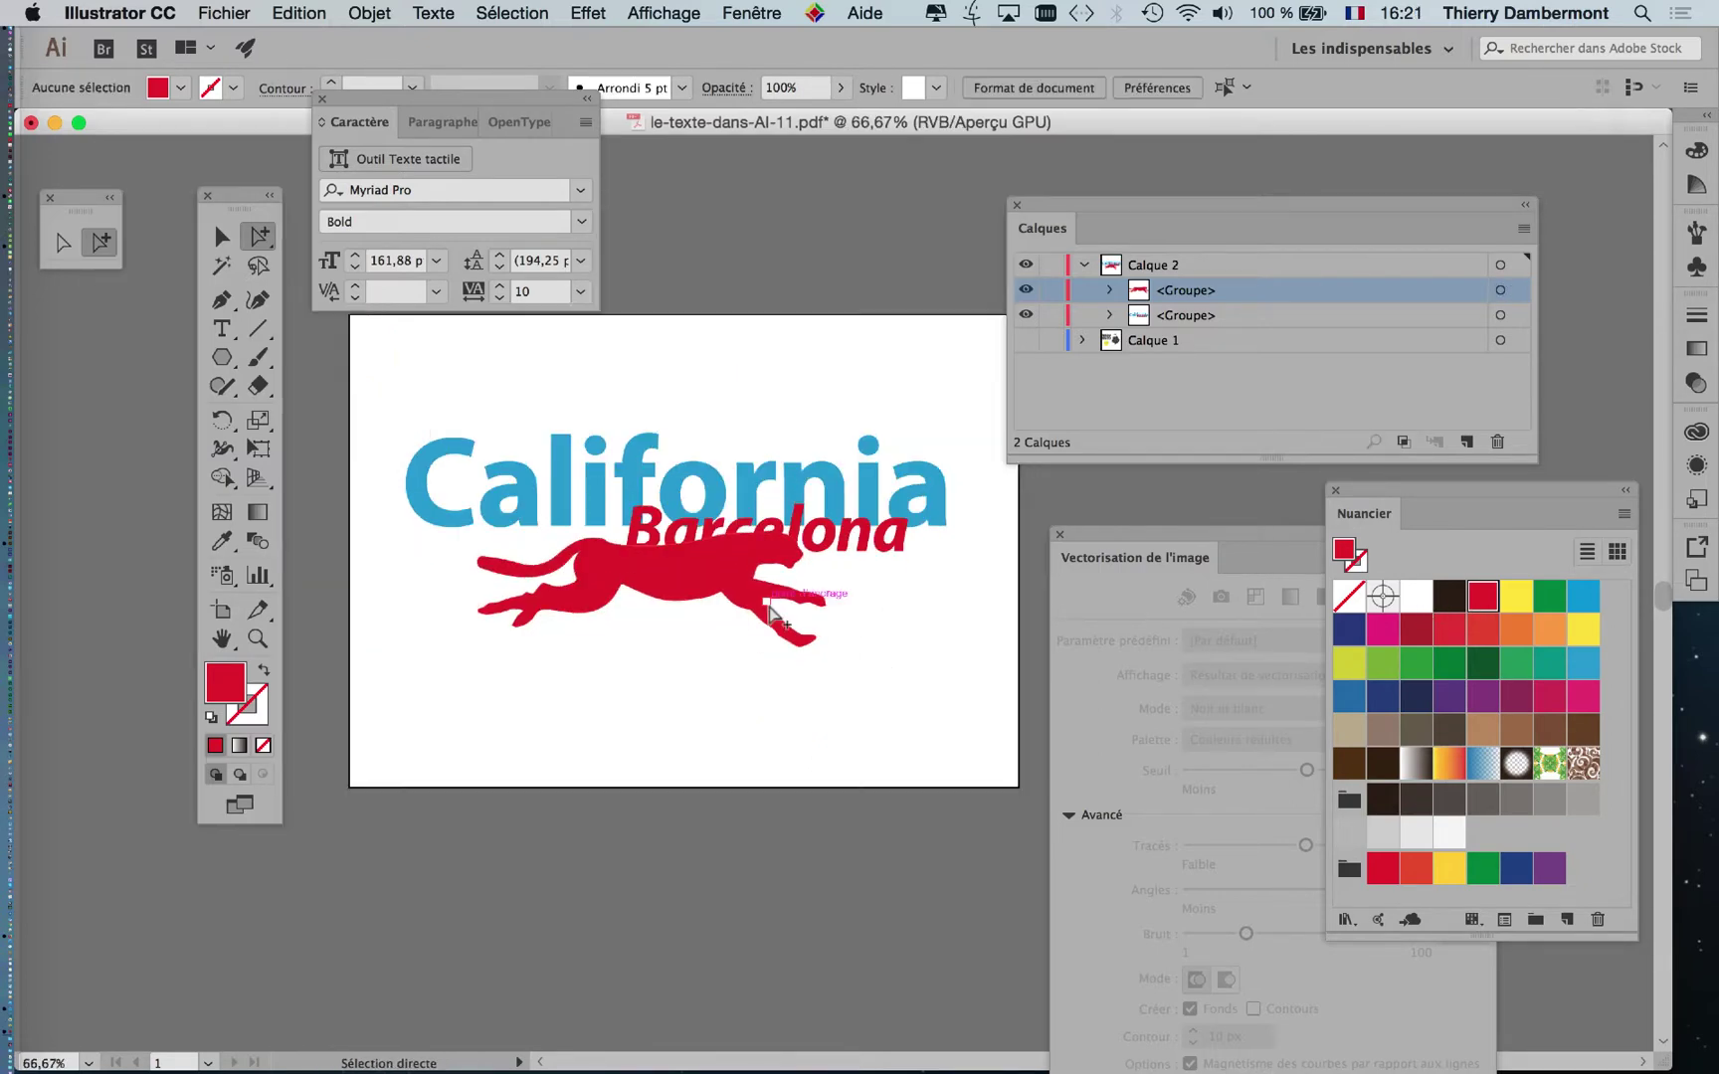
mouse_move(736, 607)
left_mouse_down()
mouse_move(733, 437)
mouse_move(750, 454)
mouse_move(746, 582)
left_mouse_up()
left_click(758, 704)
left_click(845, 713)
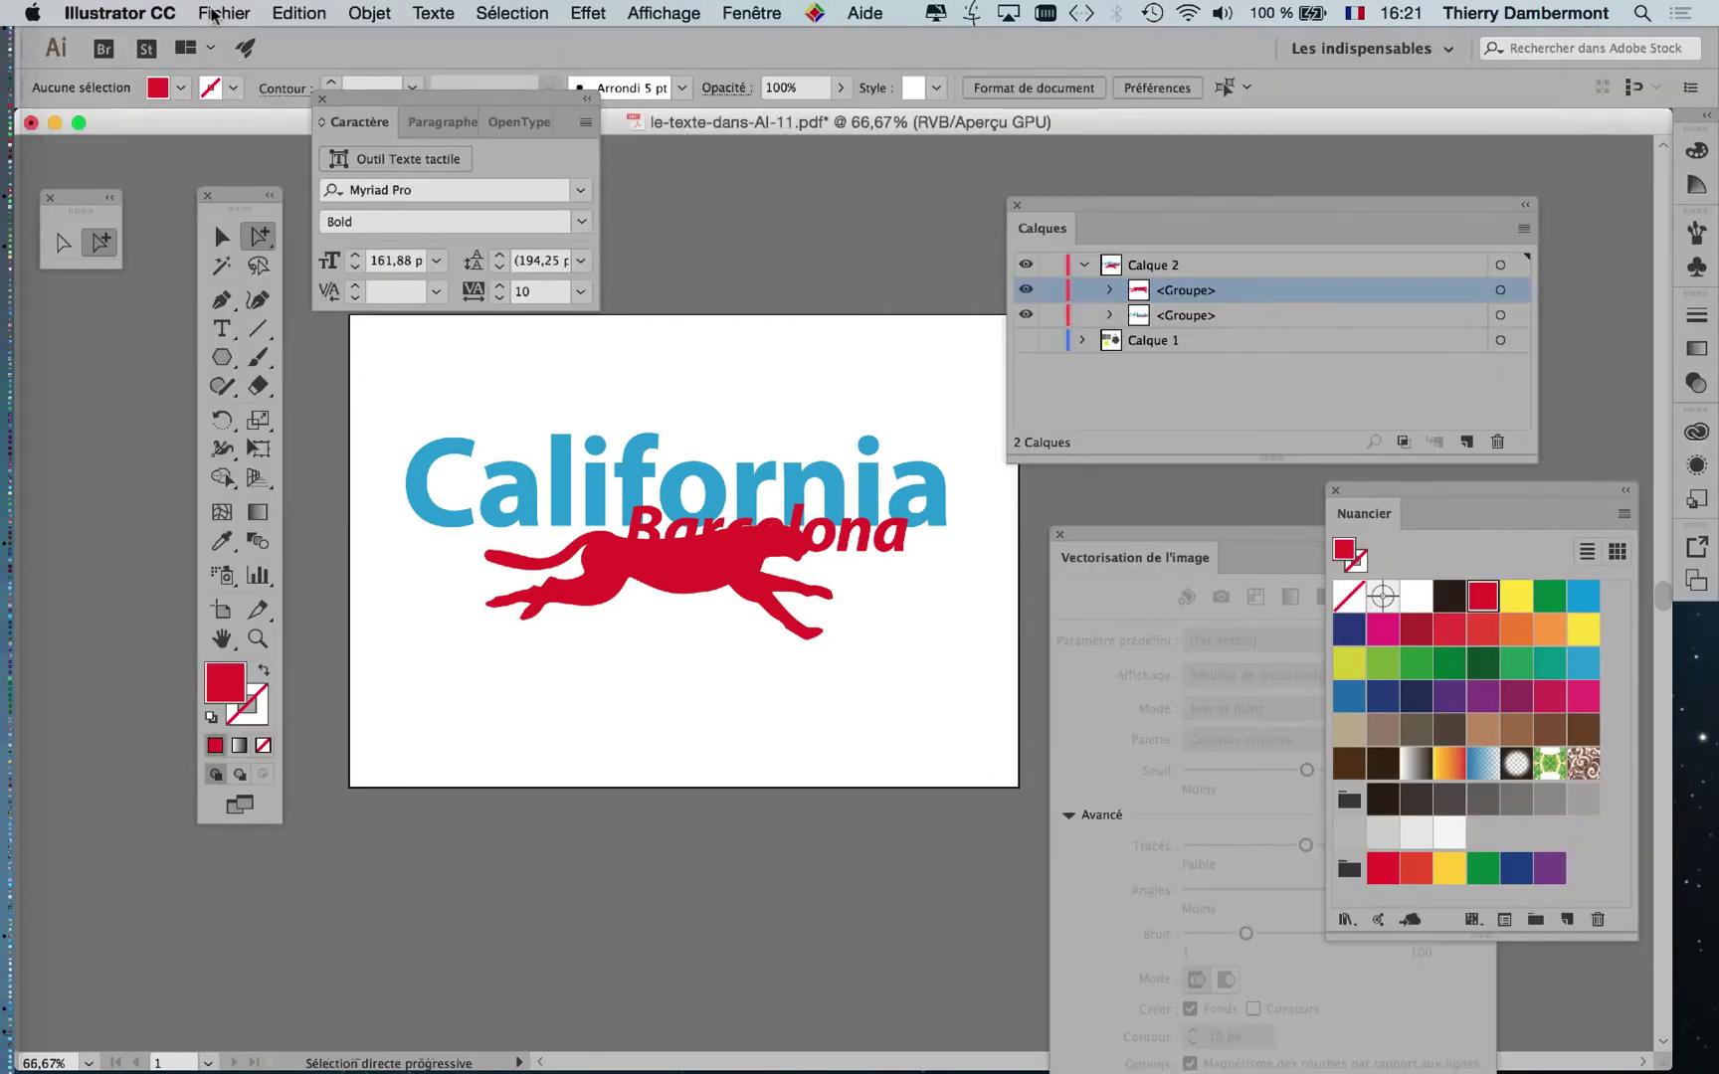
- Save the document under the new name le-texte-dans-AI-12.pdf in Adobe PDF format
left_click(221, 13)
left_click(311, 219)
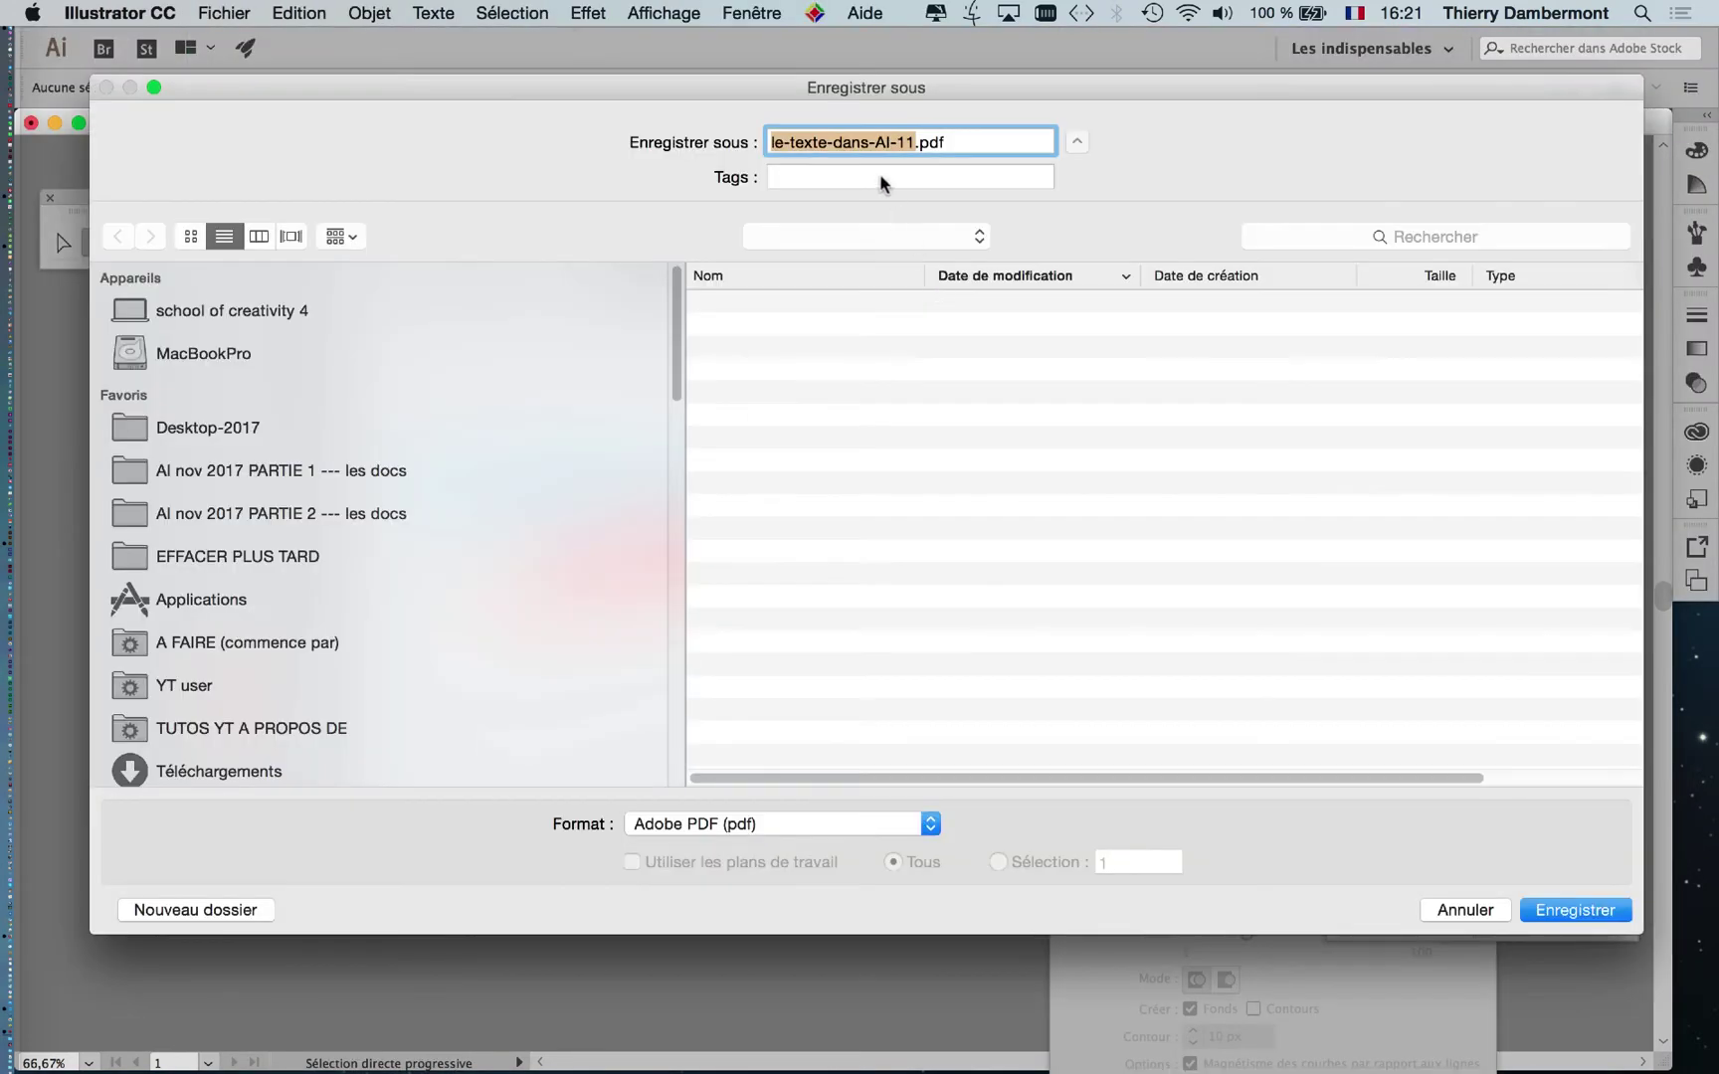
left_click(915, 142)
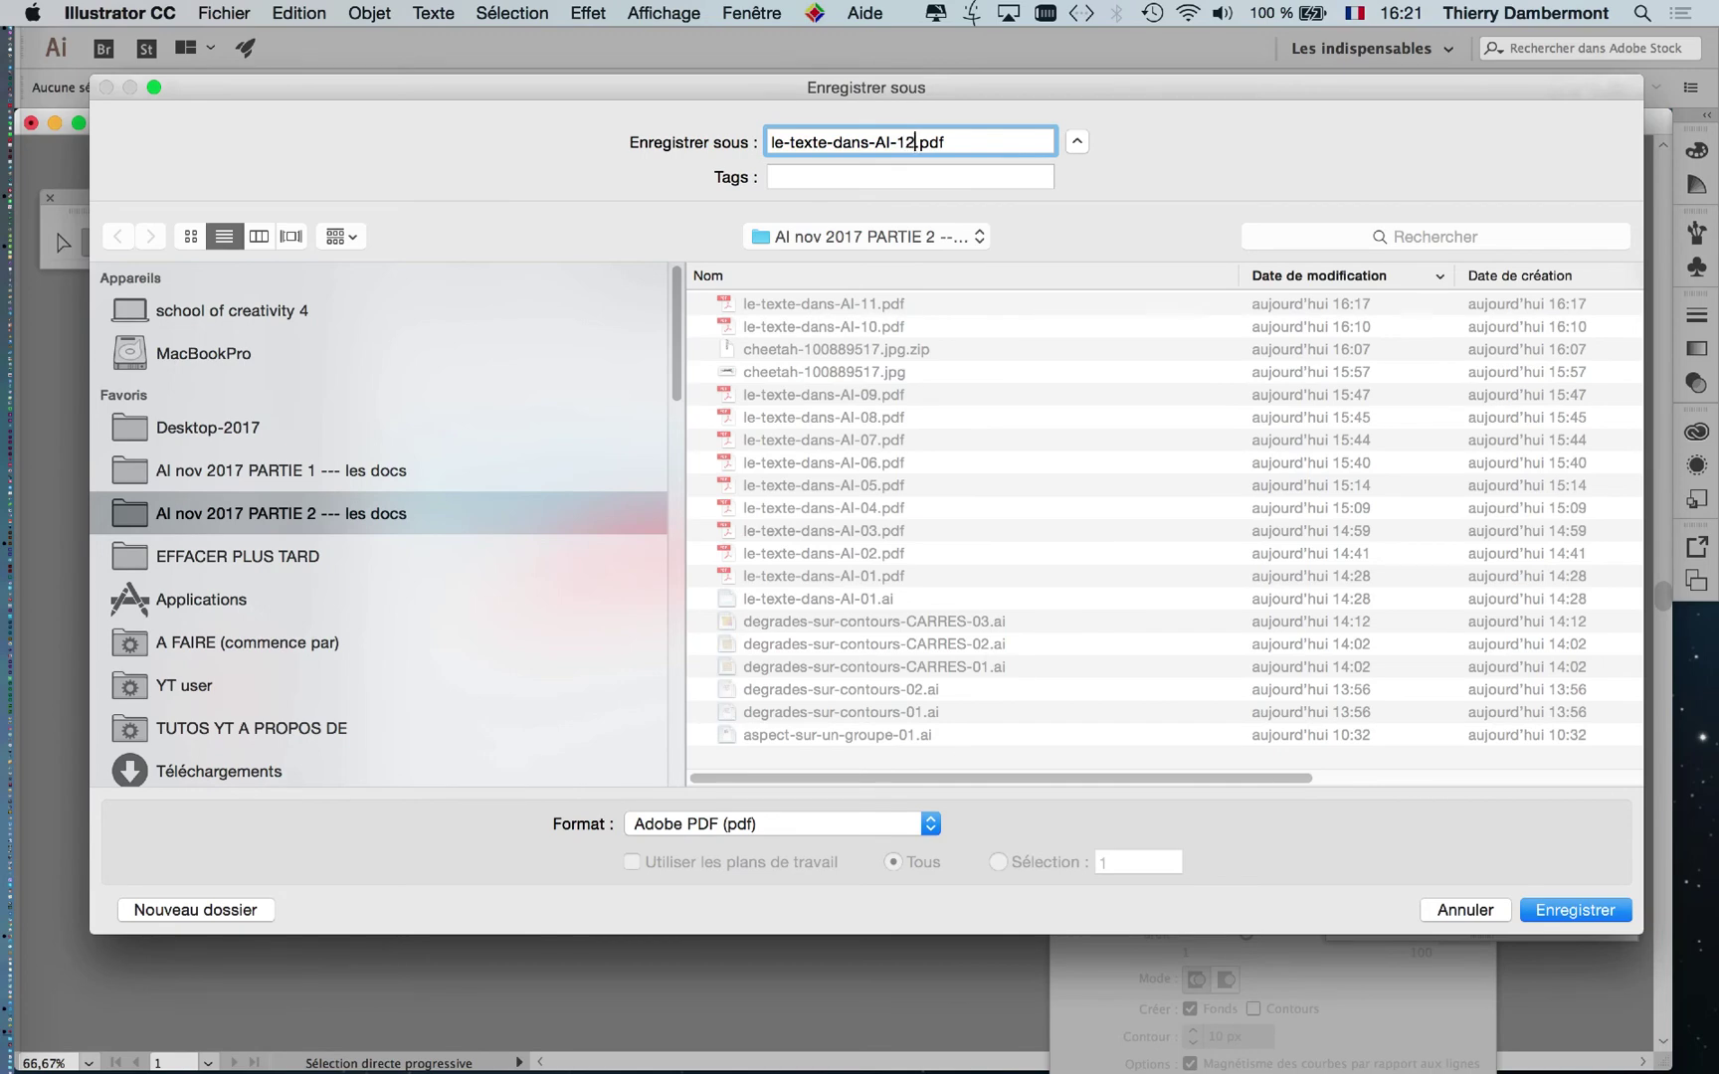
type("2")
left_click(1612, 913)
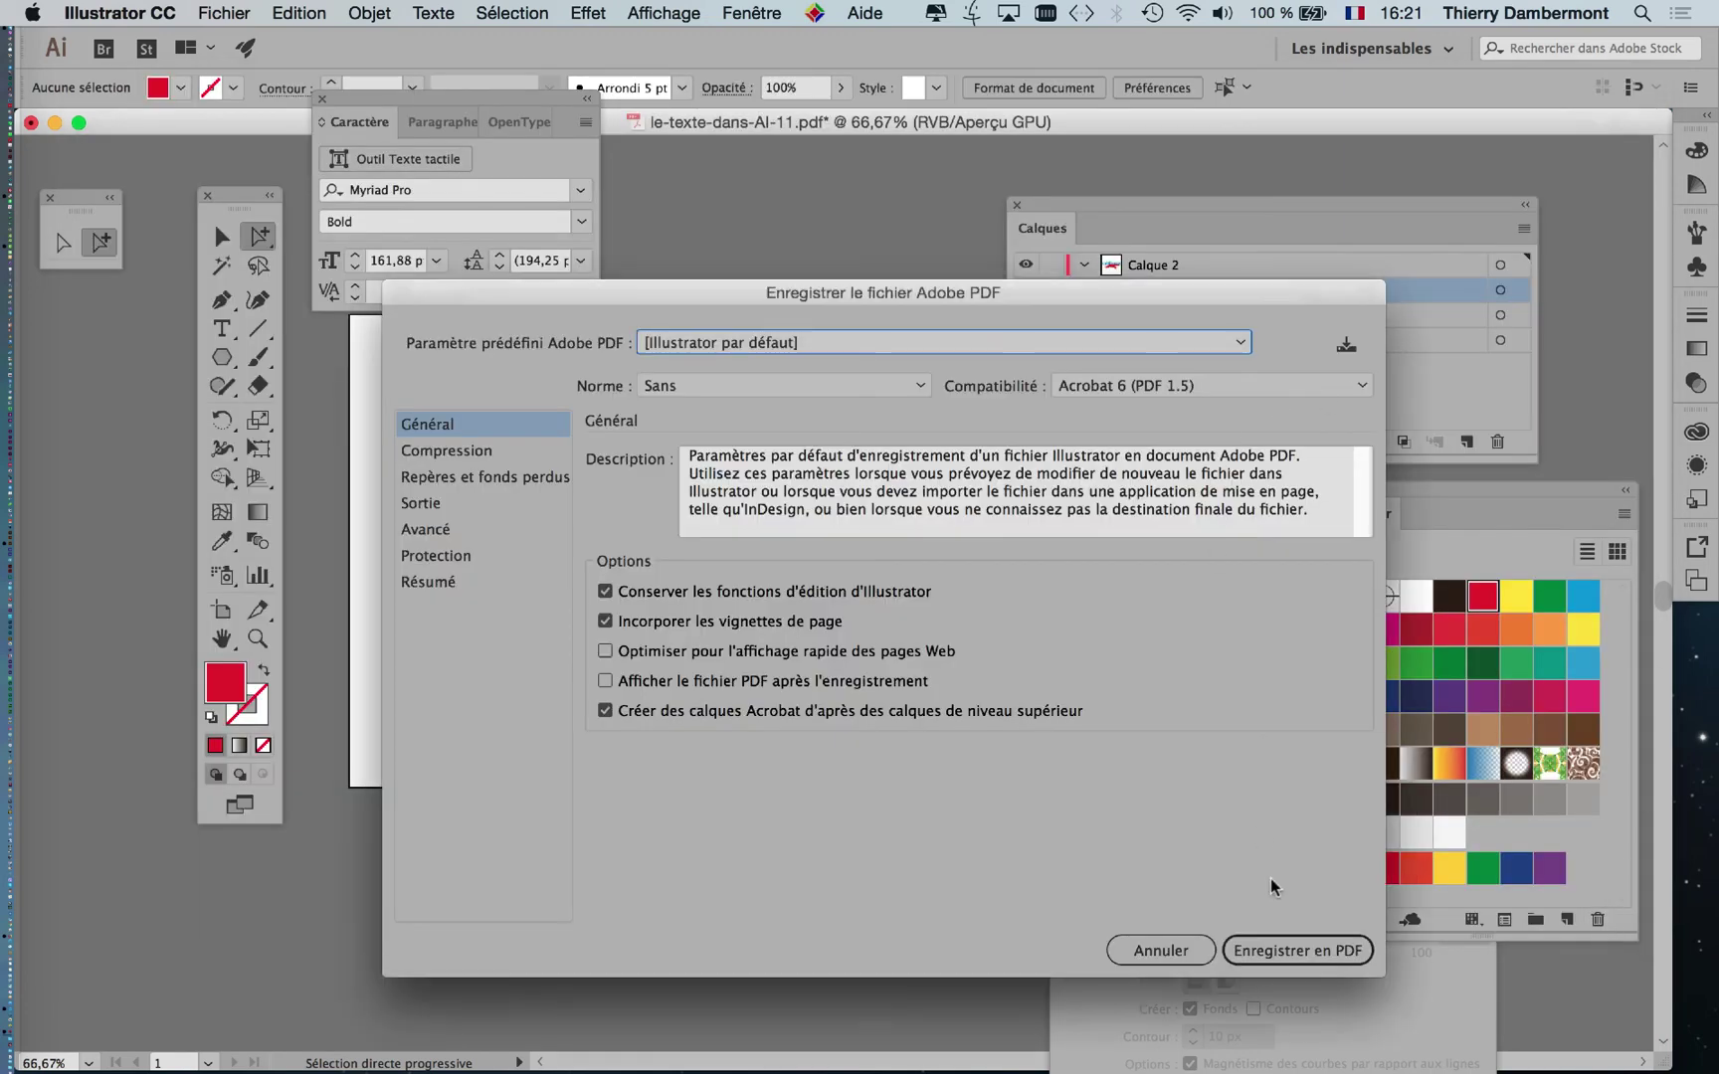